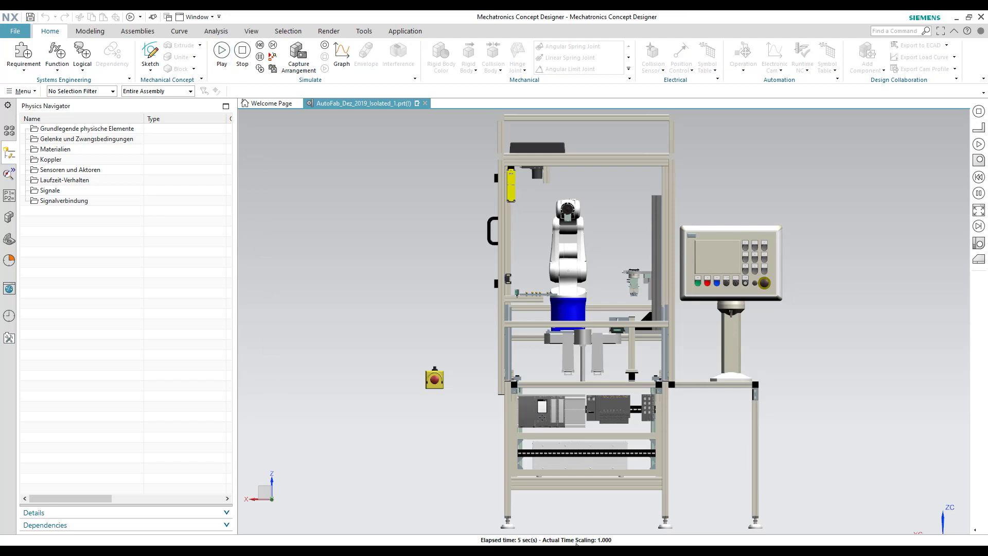
Stop the simulation, show only BG_ST50_Roboter and BG_ST50_Werkzeugaufnahme, and view them from an angled side
click(242, 51)
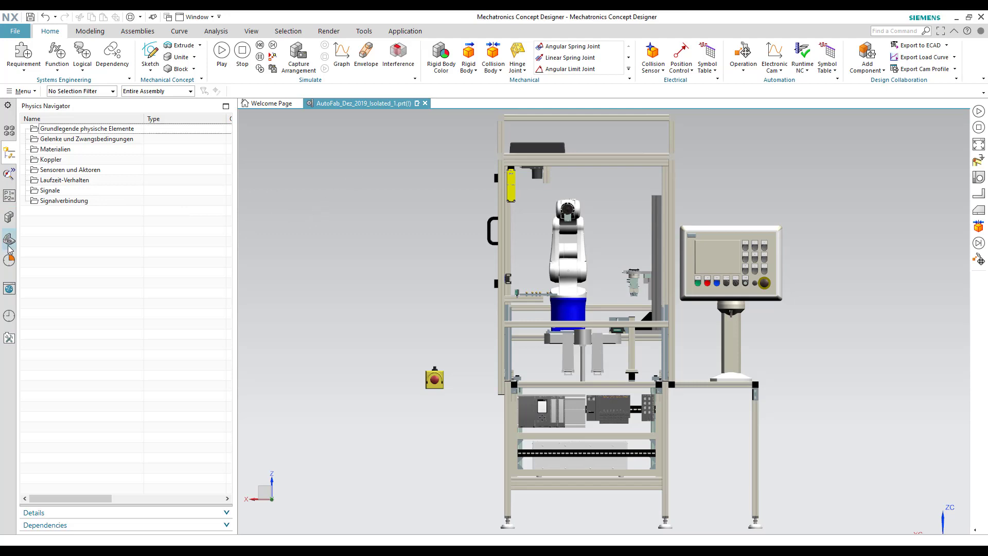
click(8, 217)
click(54, 241)
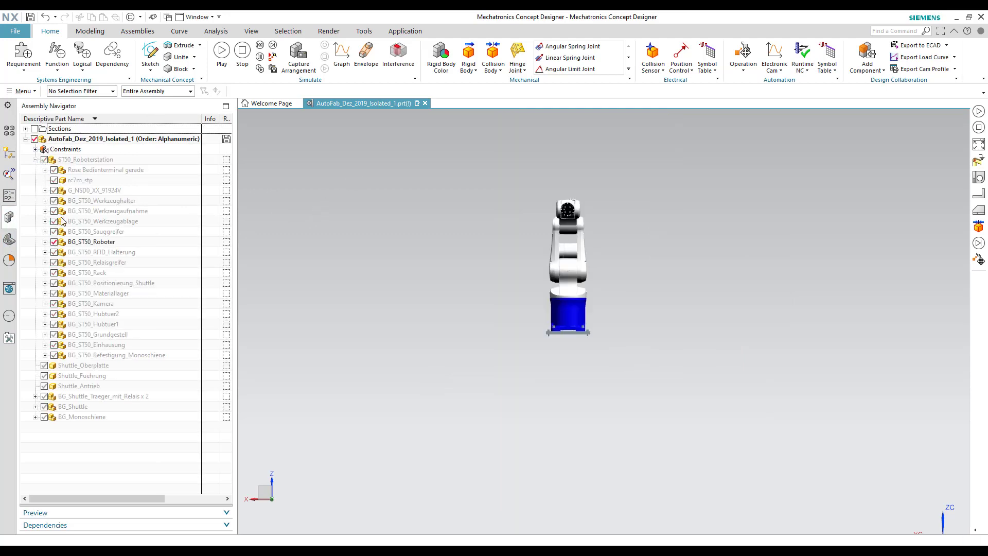
click(54, 211)
right_click(285, 254)
click(311, 260)
right_click(311, 260)
drag(273, 479, 331, 398)
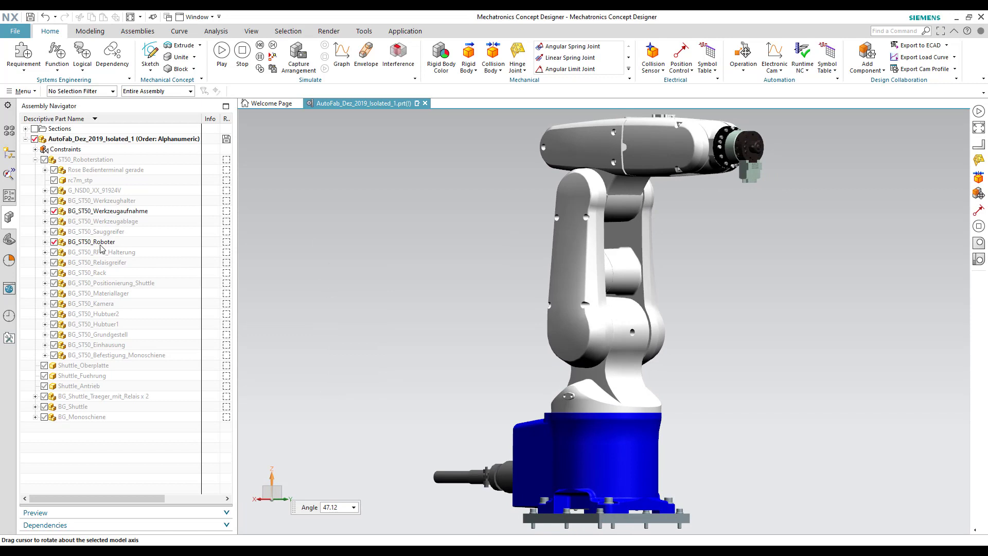
click(45, 242)
click(468, 56)
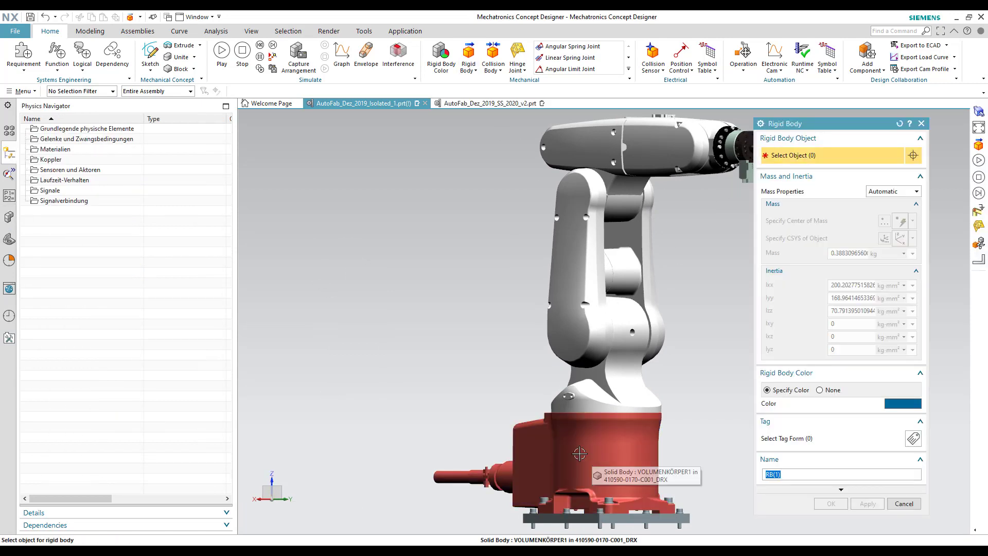
click(8, 216)
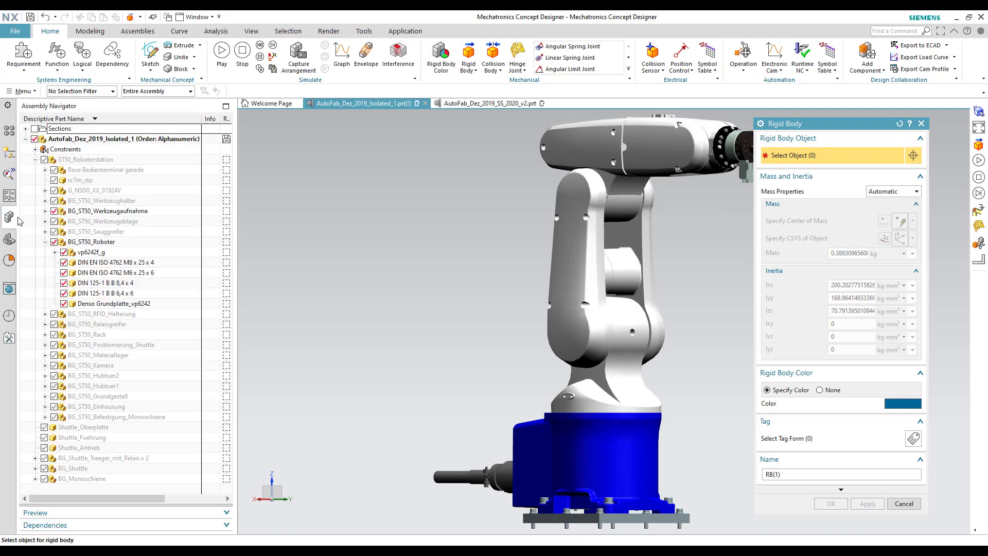
click(55, 252)
click(141, 314)
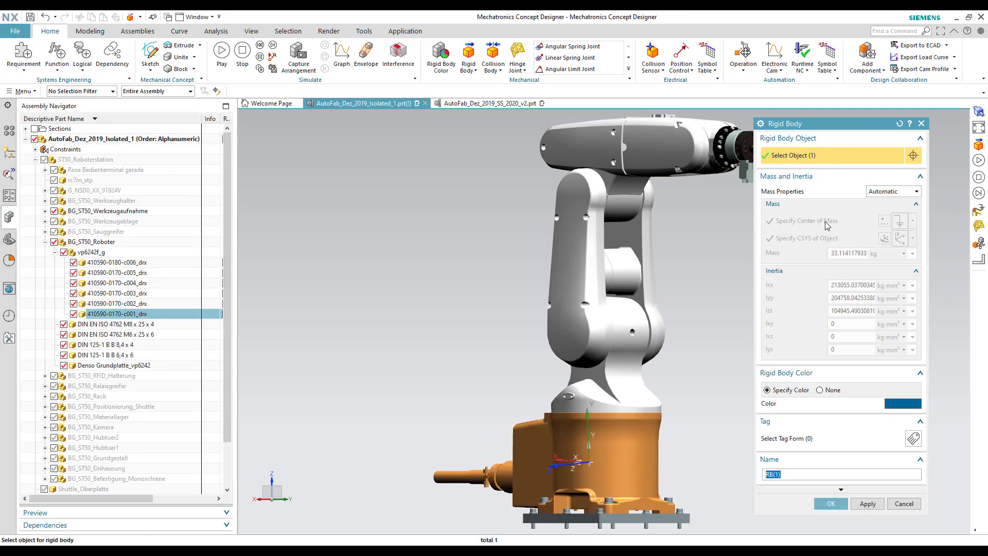
text(rb_BG_ST50_Roboter_link1)
click(867, 504)
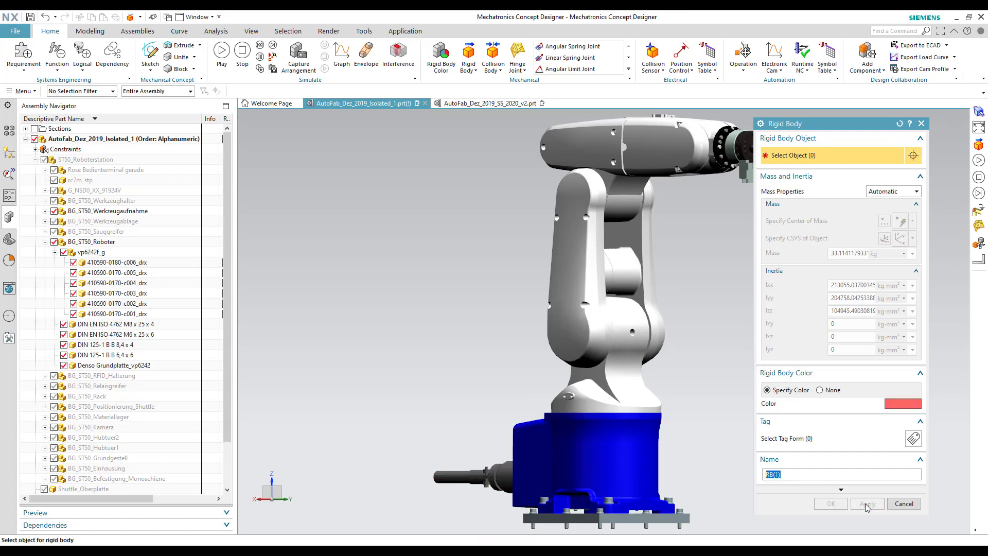
Create rigid bodies for the rotating shoulder and the upright arm, named rb_BG_ST50_Roboter_link2 and rb_BG_ST50_Roboter_link3
click(651, 394)
text(rb_BG_ST50_Roboter_link1)
click(860, 503)
click(576, 232)
text(rb_BG_ST50_Roboter_link)
text(3)
click(866, 504)
Create rigid bodies for the next two arm segments, named rb_BG_ST50_Roboter_link4 and rb_BG_ST50_Roboter_link5
click(627, 183)
text(rb_BG_ST50_Roboter_link1)
key(BackSpace)
text(4)
click(867, 503)
click(668, 147)
text(rb_BG_ST50_Roboter_link)
text(5)
click(867, 503)
Create rigid body rb_BG_ST50_Roboter_link6 for the wrist end segment and another one for the tool mount
click(715, 149)
text(rb_BG_ST50_Roboter_link)
text(6)
click(866, 504)
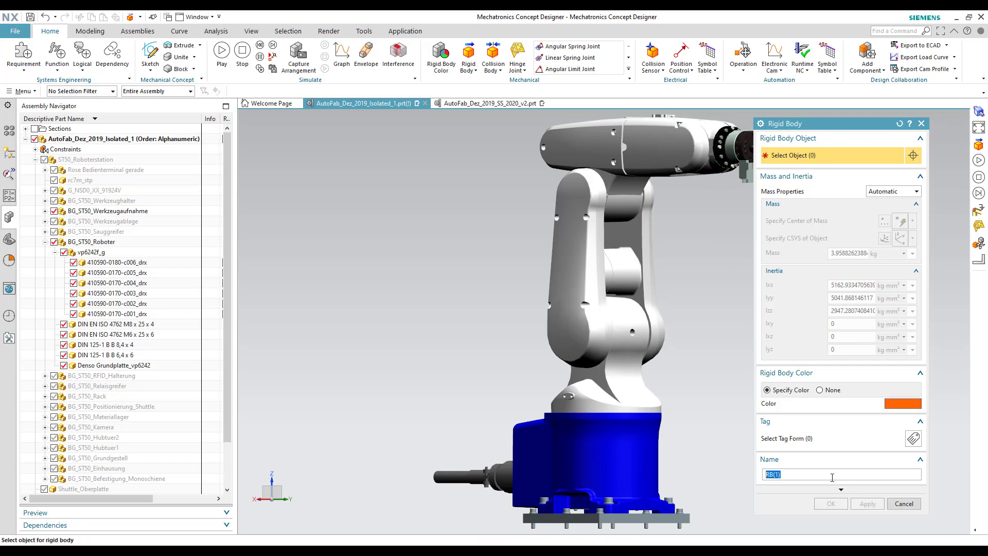
key(BackSpace)
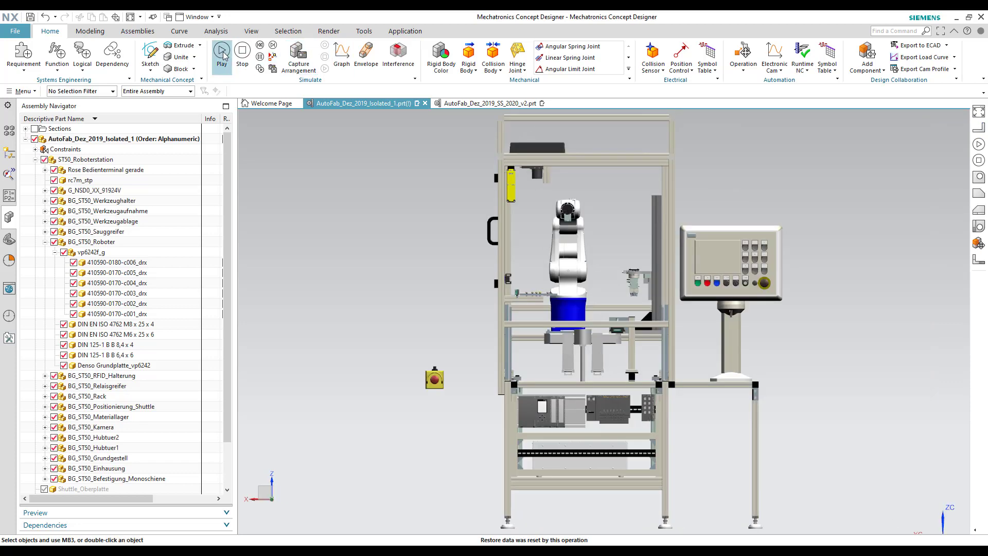
Run and stop the simulation to check the robot's rigid bodies, and review them in the physics element list
click(220, 52)
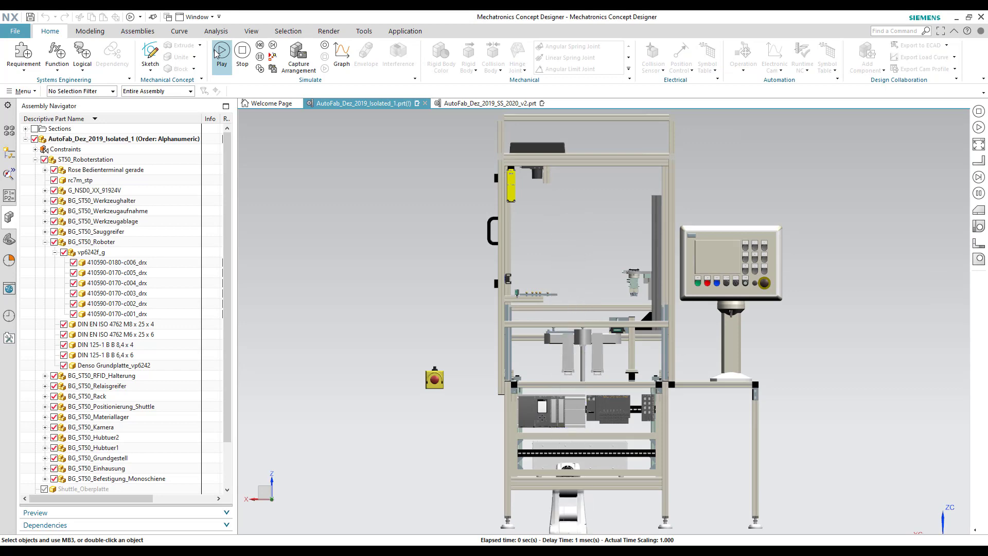
click(242, 52)
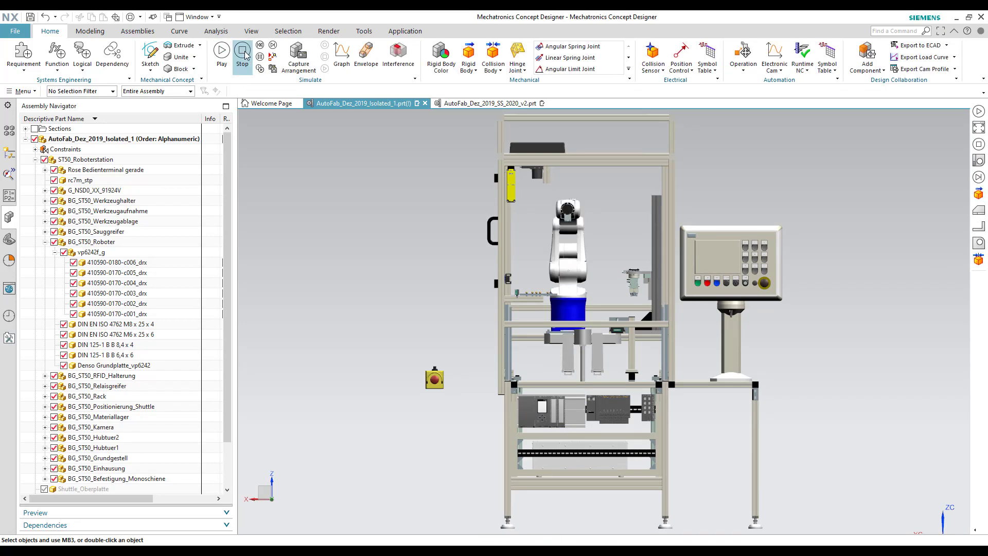
click(9, 152)
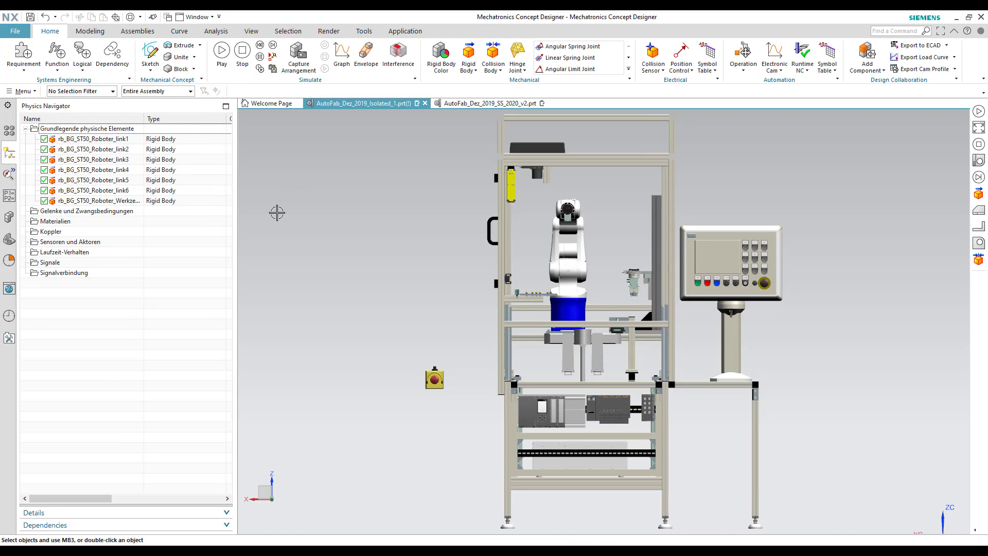
Show only the robot with BG_ST50_Grundgestell and create a rigid body from the frame, named rb_BT_ST50_Grundgestell
click(10, 217)
click(53, 457)
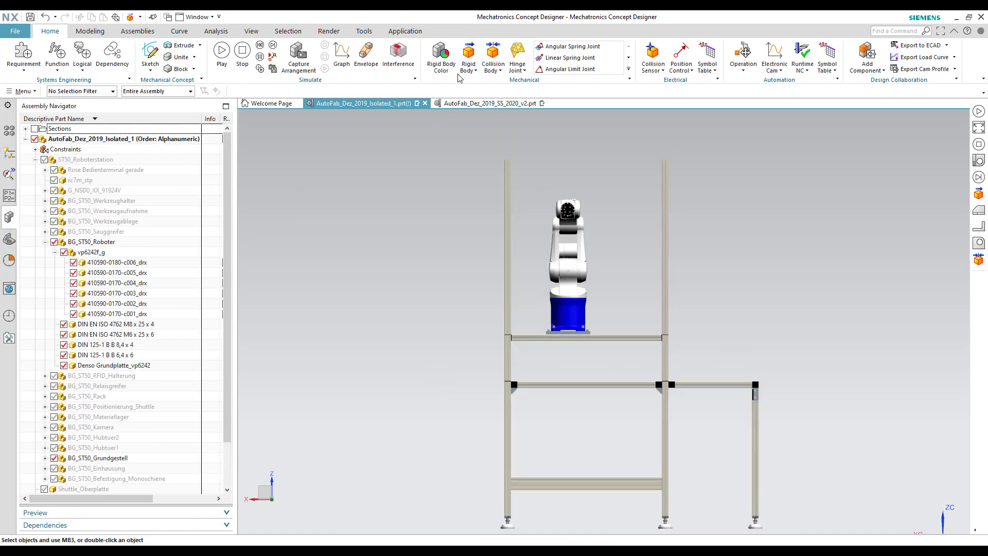
click(468, 56)
click(112, 458)
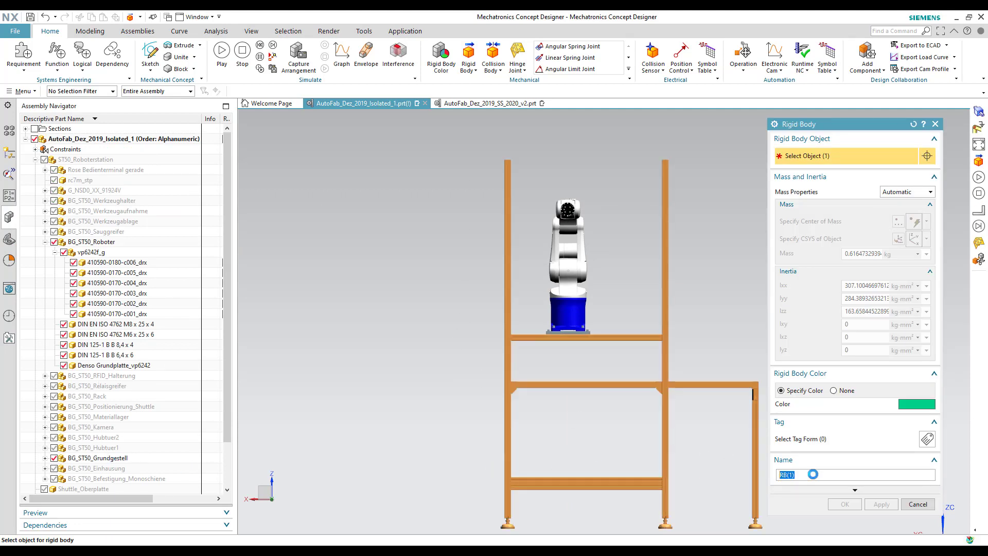
text(rb_BT_ST50_Grundgestell)
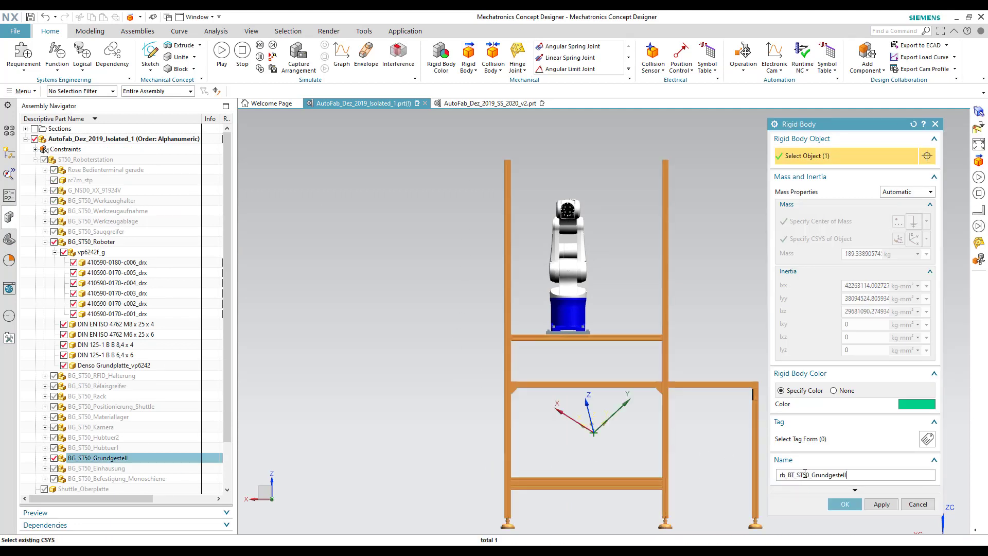
click(844, 504)
Create a fixed joint with rb_BT_ST50_Grundgestell as the attachment and no base, named fj_BT_ST50_Grundgestell
click(10, 153)
click(513, 75)
click(530, 157)
click(112, 212)
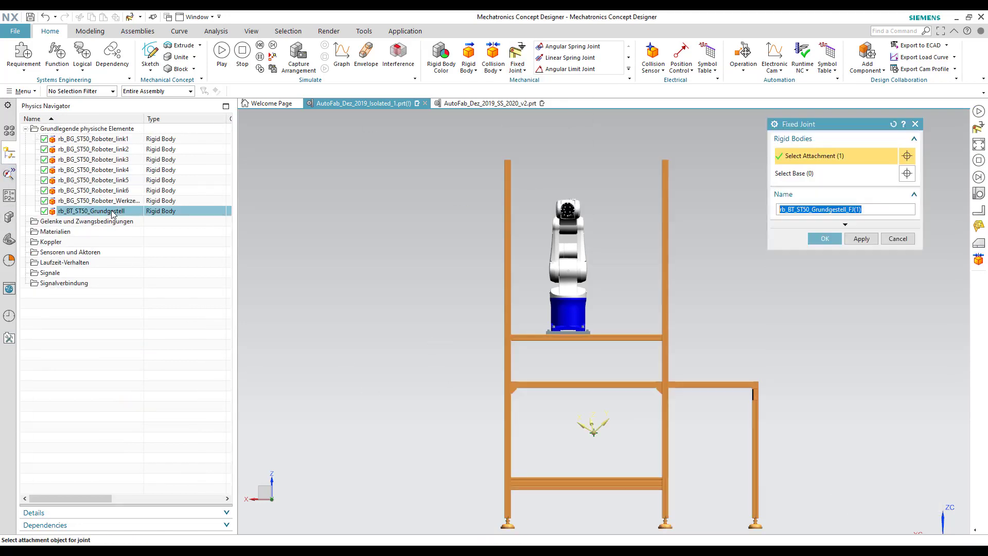
drag(785, 210, 767, 211)
text(fj)
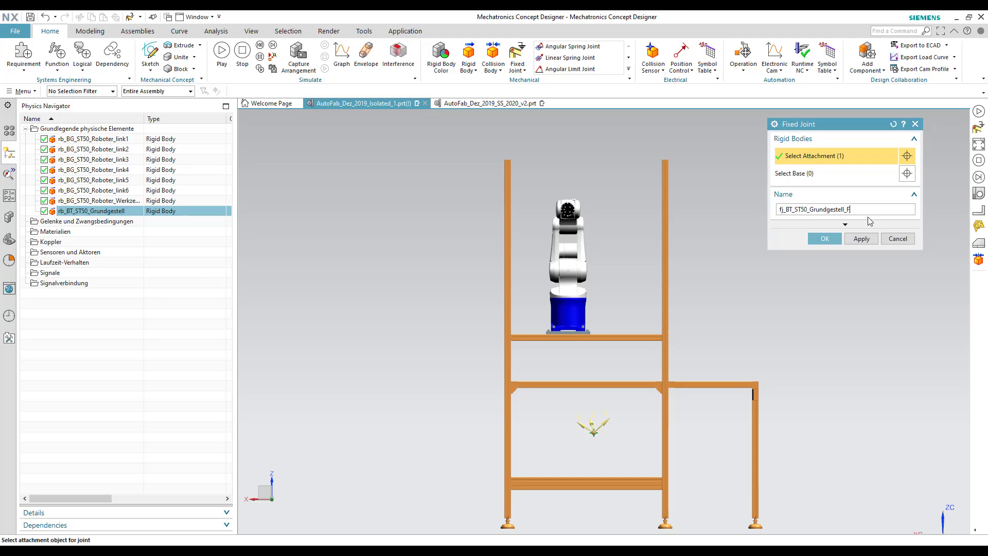
click(860, 239)
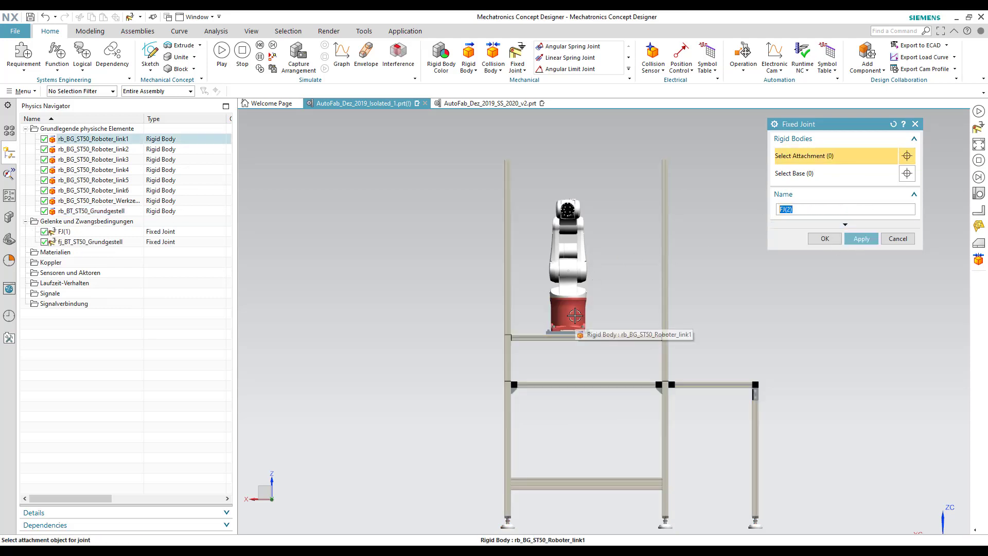
Fix rb_BG_ST50_Roboter_link1 to the base frame with a fixed joint named fj_BG_ST50_Roboter_link1
click(572, 321)
click(659, 342)
click(662, 359)
key(Home)
key(Delete)
key(Delete)
text(fj)
click(849, 212)
key(shift+End)
key(Delete)
click(837, 240)
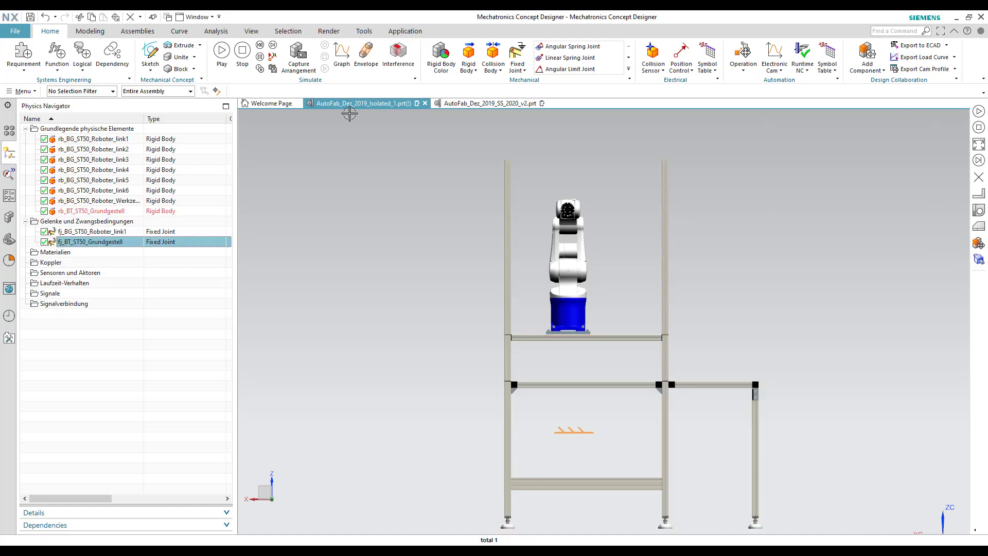
Run and stop the simulation to test the fixed joints, repeating it with the whole ST50_Roboterstation shown
click(222, 51)
click(241, 54)
click(9, 239)
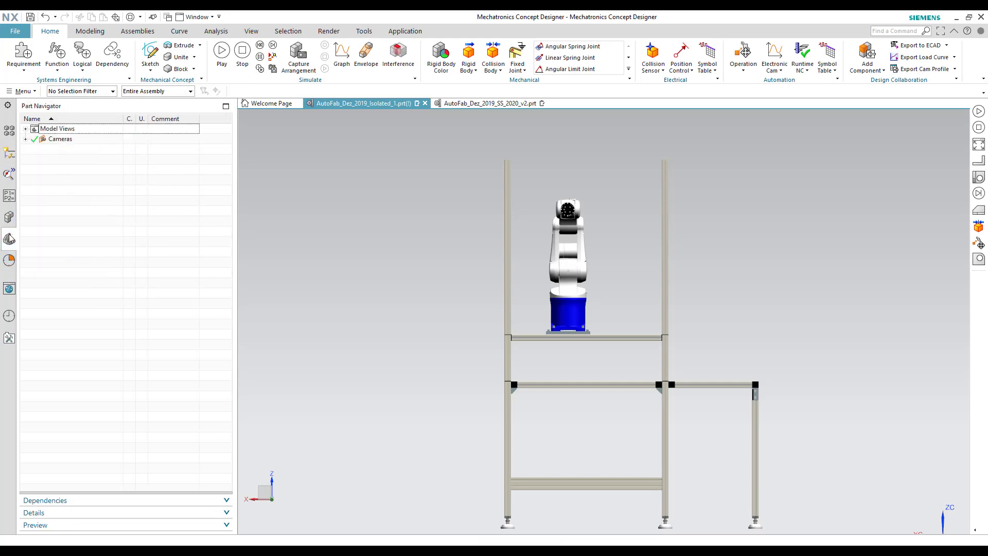
click(10, 220)
click(44, 160)
click(225, 53)
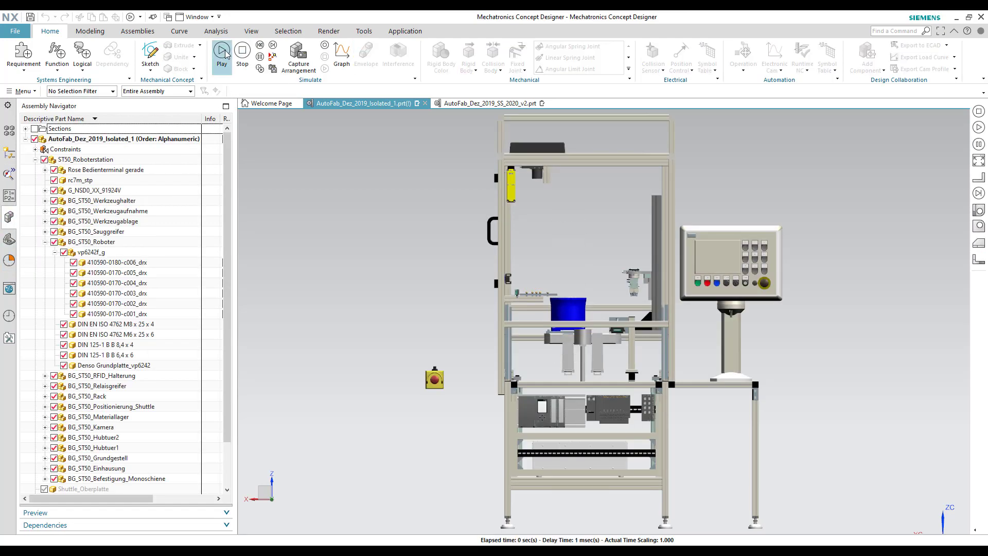
click(242, 55)
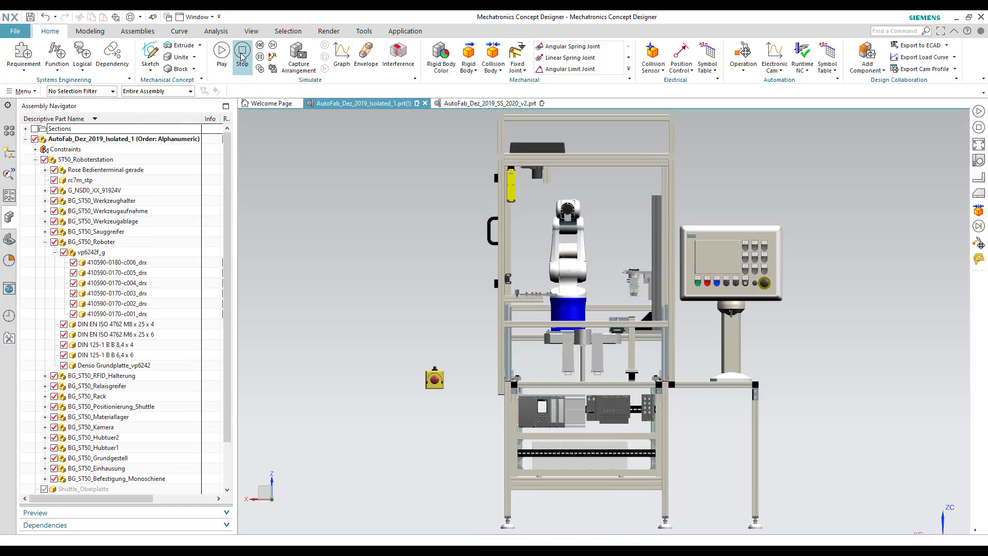
Hide the rest of ST50_Roboterstation so that only BG_ST50_Roboter is shown, fitted to the view
click(10, 157)
click(9, 218)
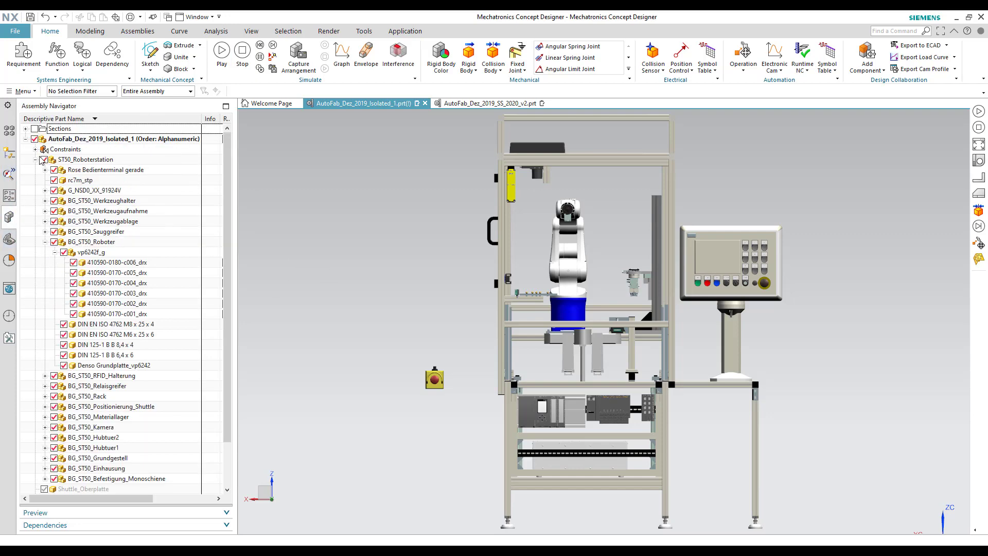
click(44, 159)
click(53, 241)
right_click(285, 258)
click(311, 268)
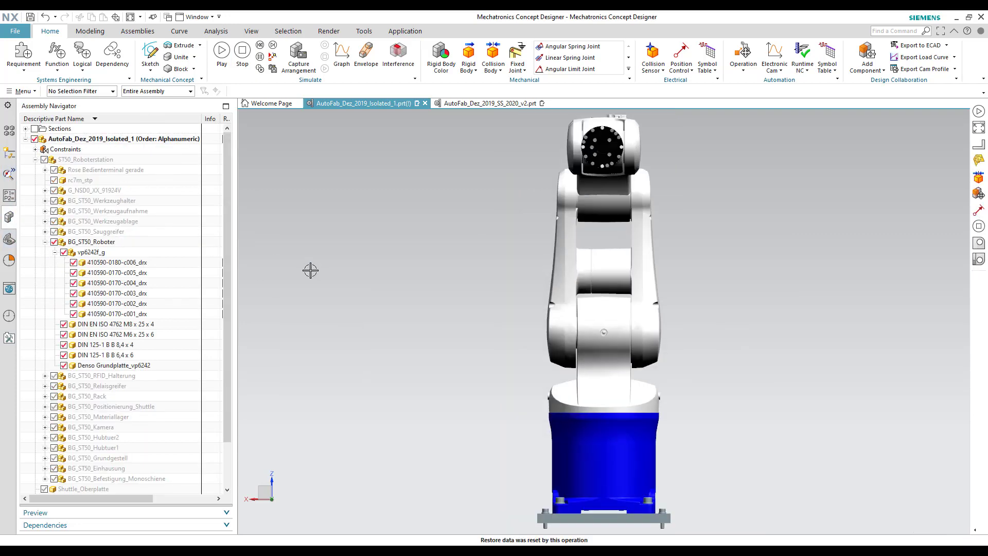
right_click(326, 275)
click(356, 318)
drag(309, 456, 311, 415)
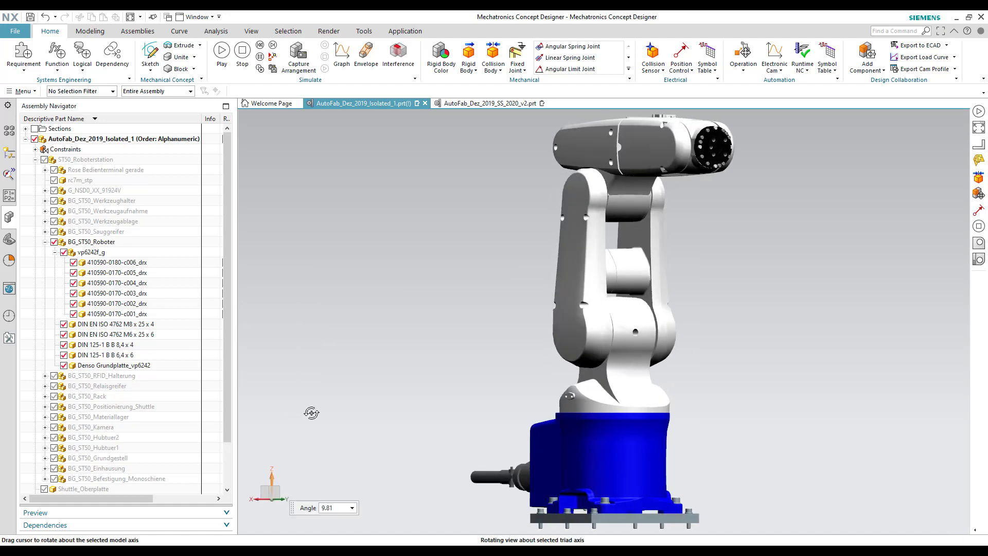
Start a hinge joint with rb_BG_ST50_Roboter_link2, the rotating shoulder, as the attachment
click(521, 68)
click(527, 83)
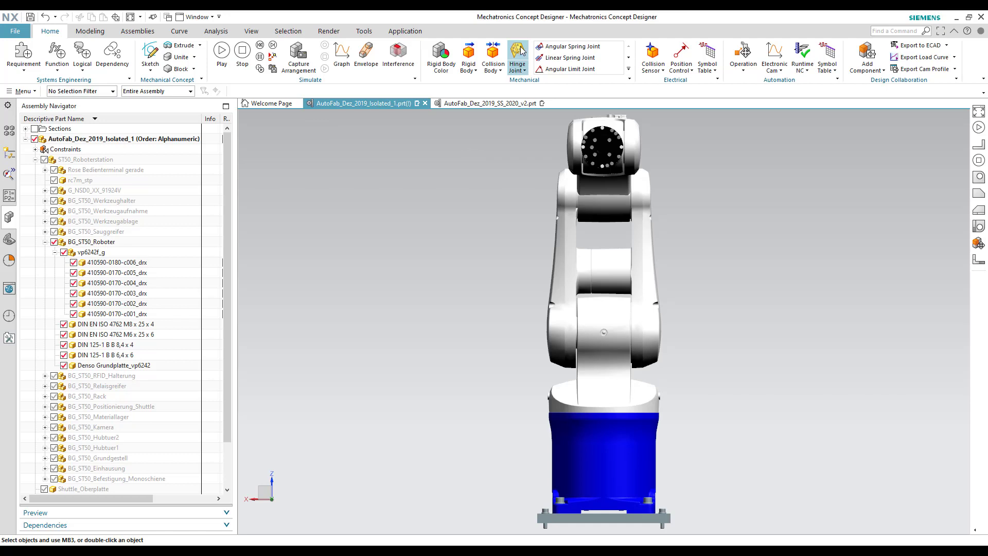
click(524, 70)
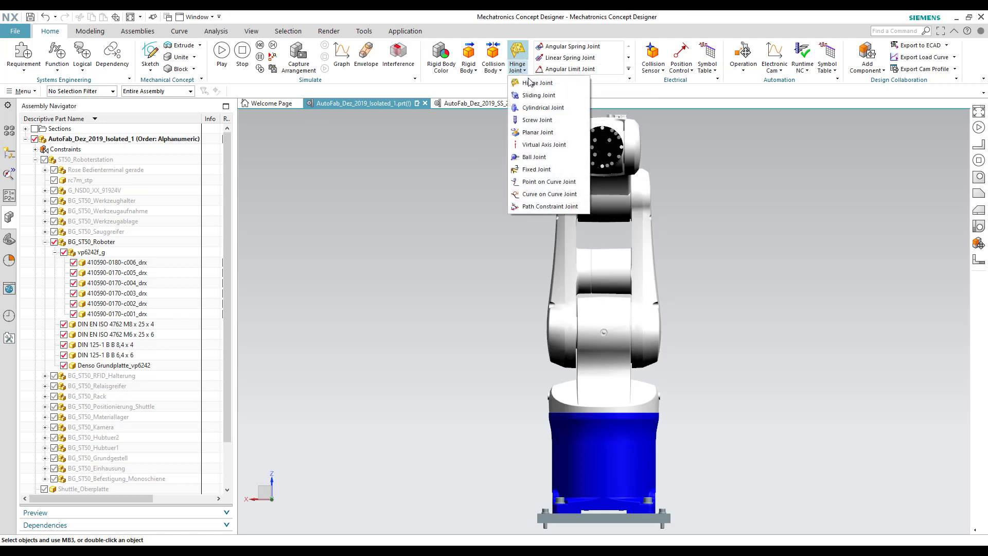
click(531, 84)
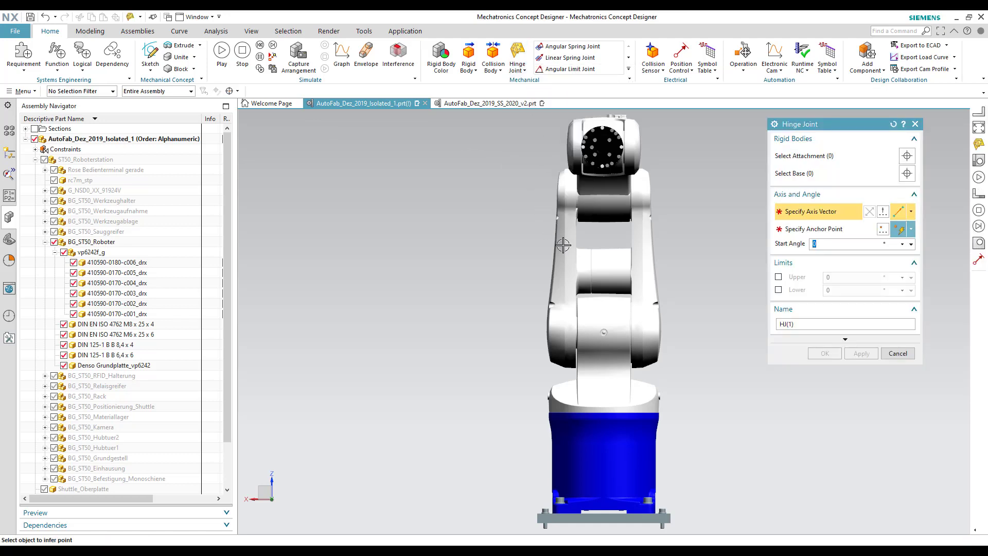
click(810, 156)
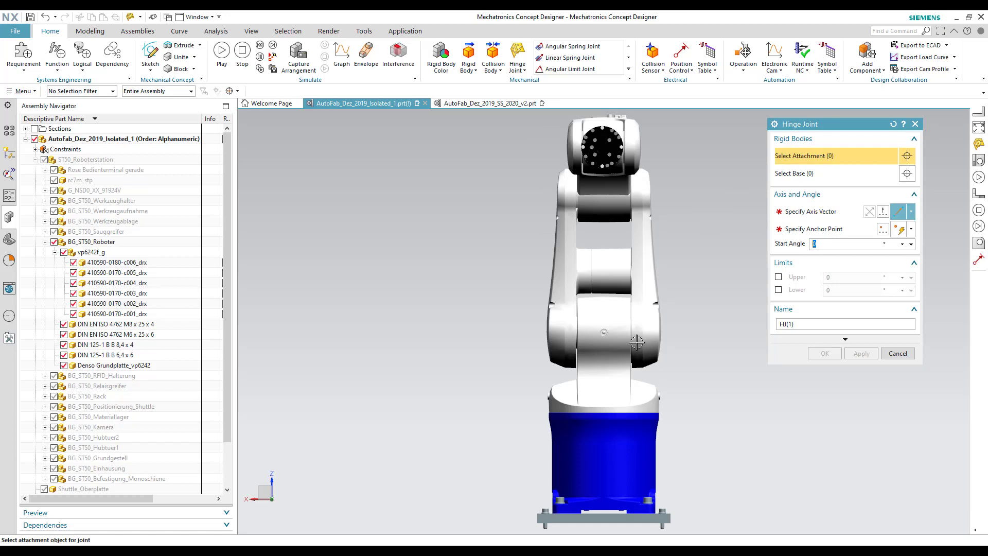
click(613, 379)
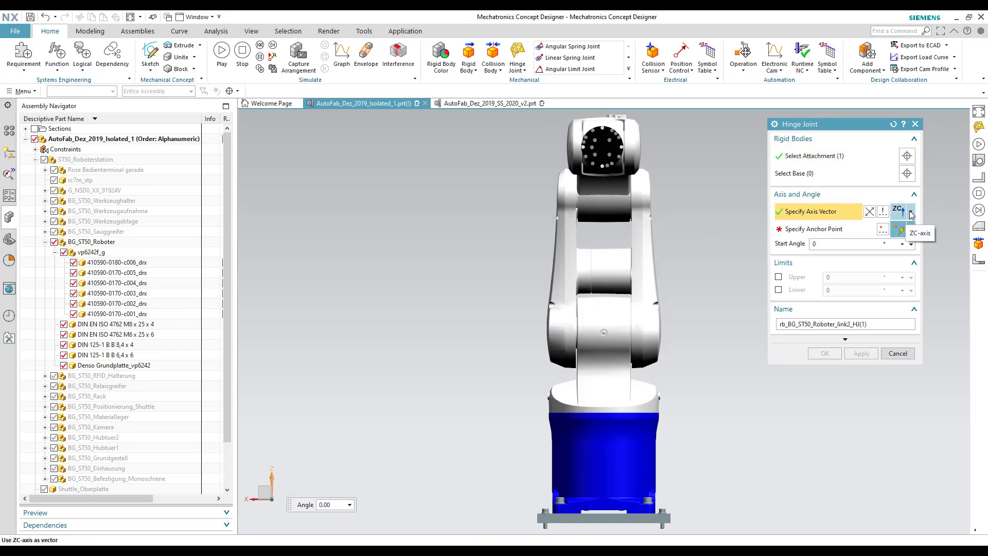
Set a vertical Z axis anchored at the blue base's upper circle center, replace the name's rb prefix with hj, and create the hinge joint
click(910, 215)
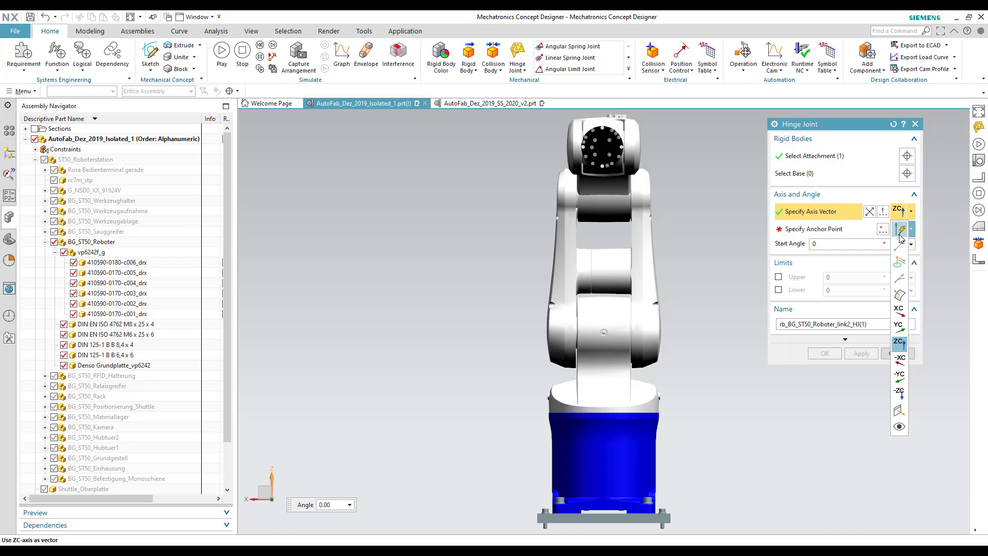
click(898, 228)
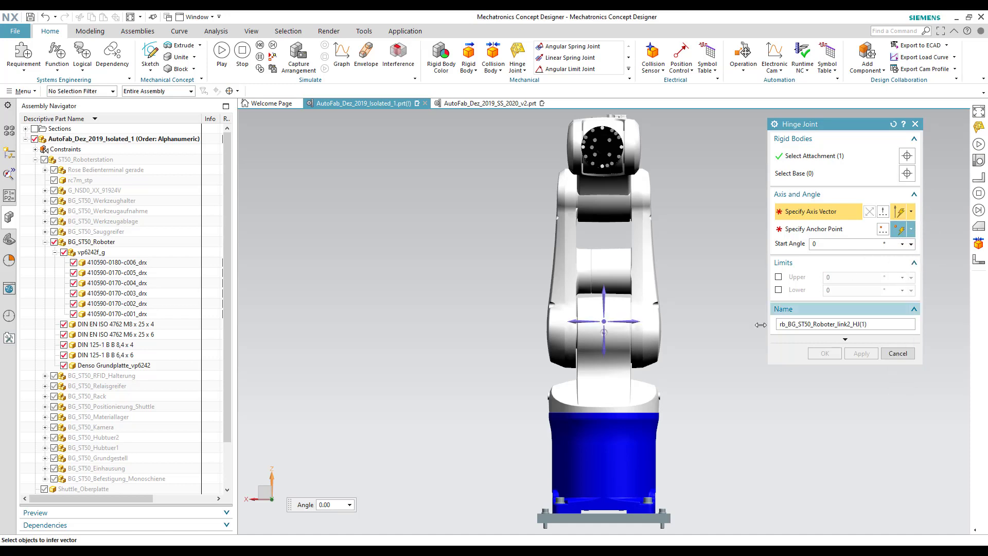
click(605, 297)
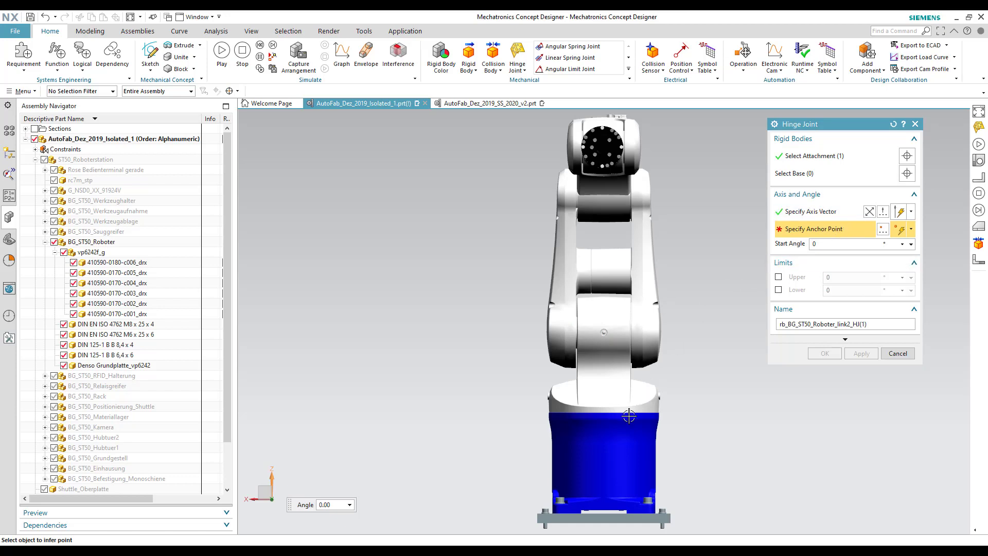
click(605, 413)
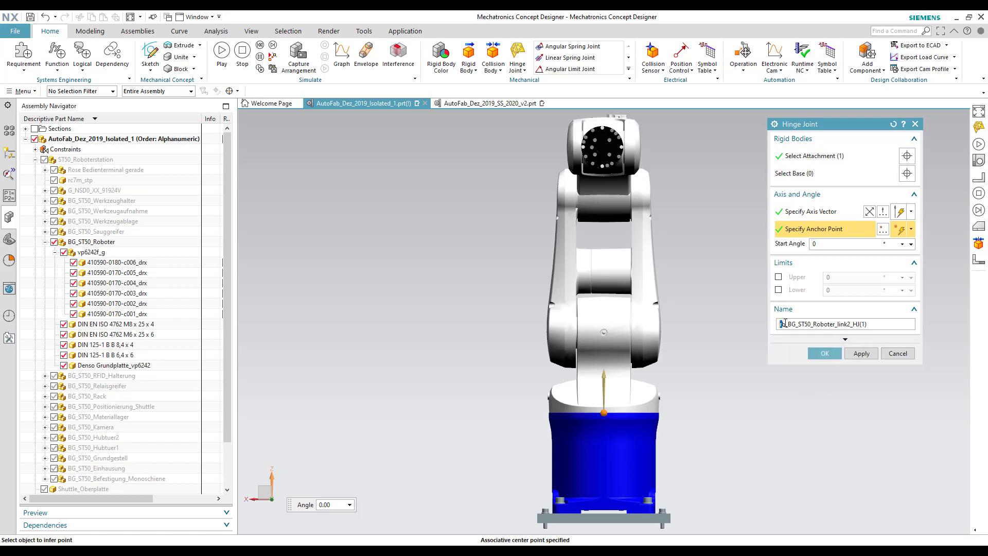
text(hj)
key(BackSpace)
click(861, 354)
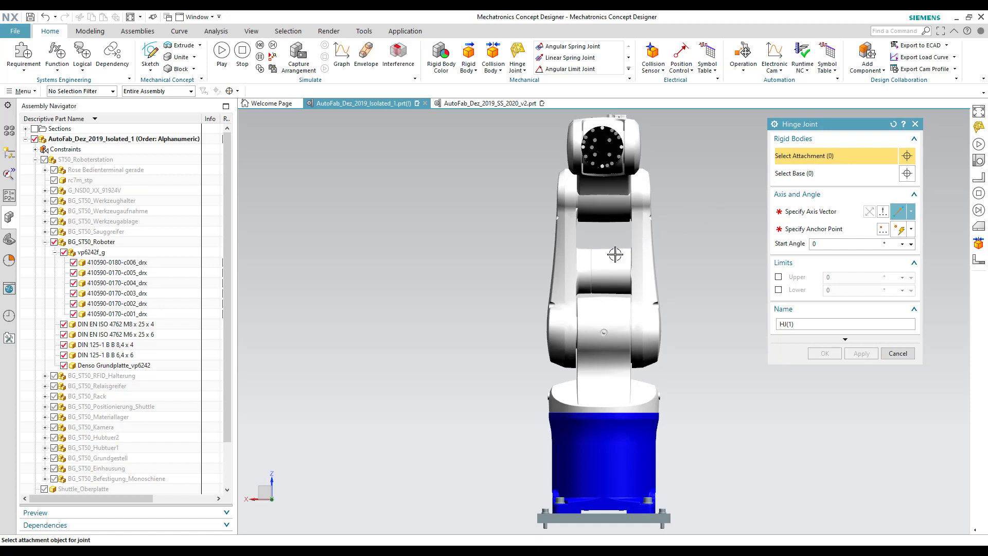
Set rb_BG_ST50_Roboter_link3 as the attachment and rb_BG_ST50_Roboter_link2 as the base of the new hinge joint
click(570, 274)
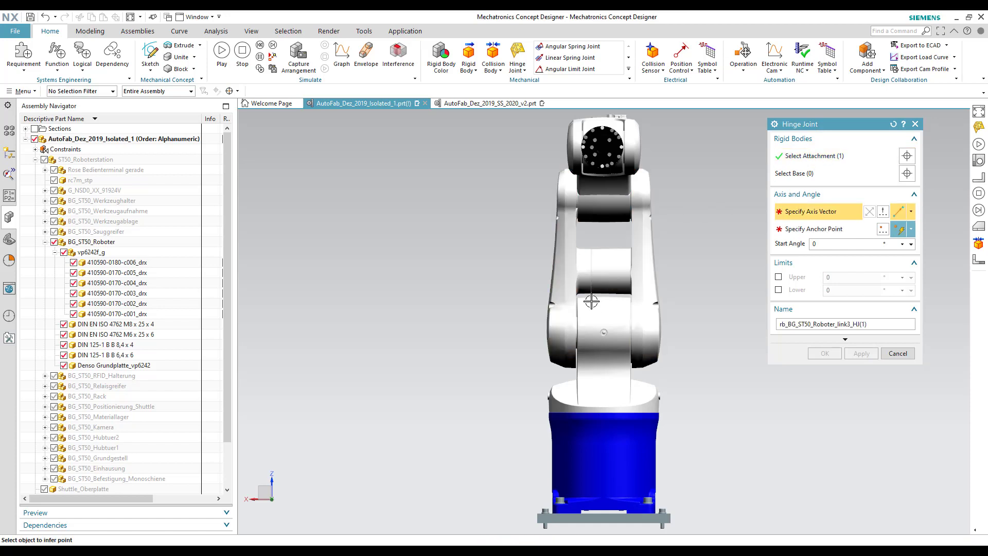
click(792, 175)
click(616, 332)
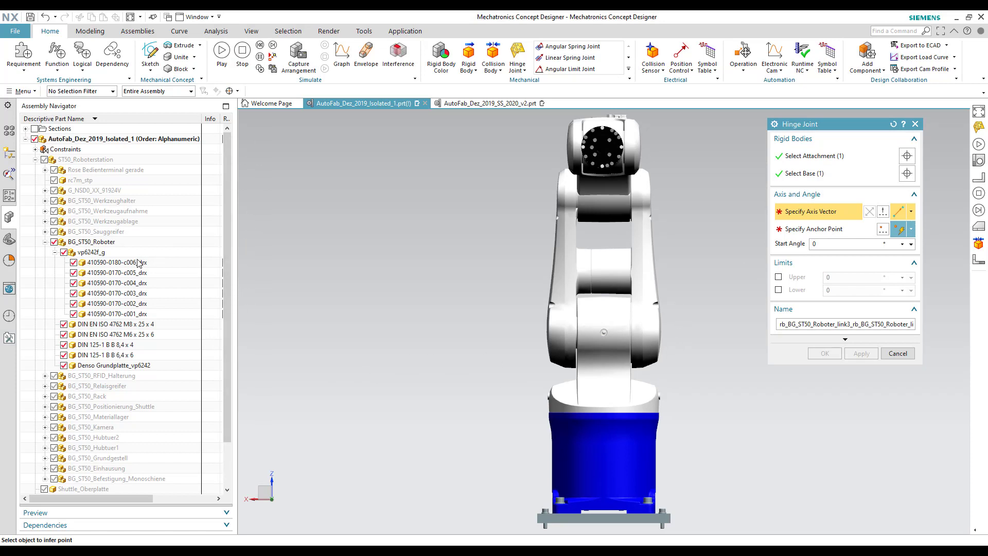
click(73, 304)
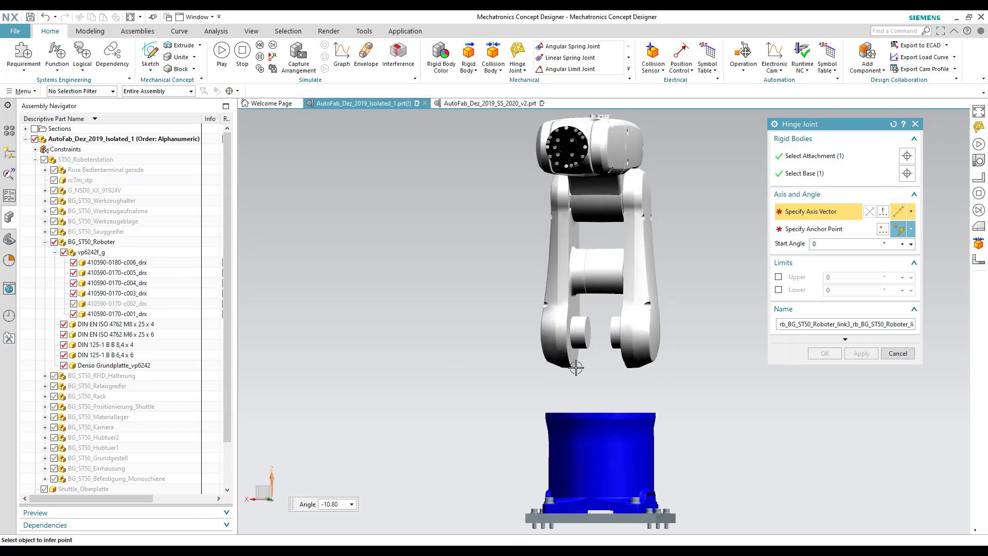
click(573, 333)
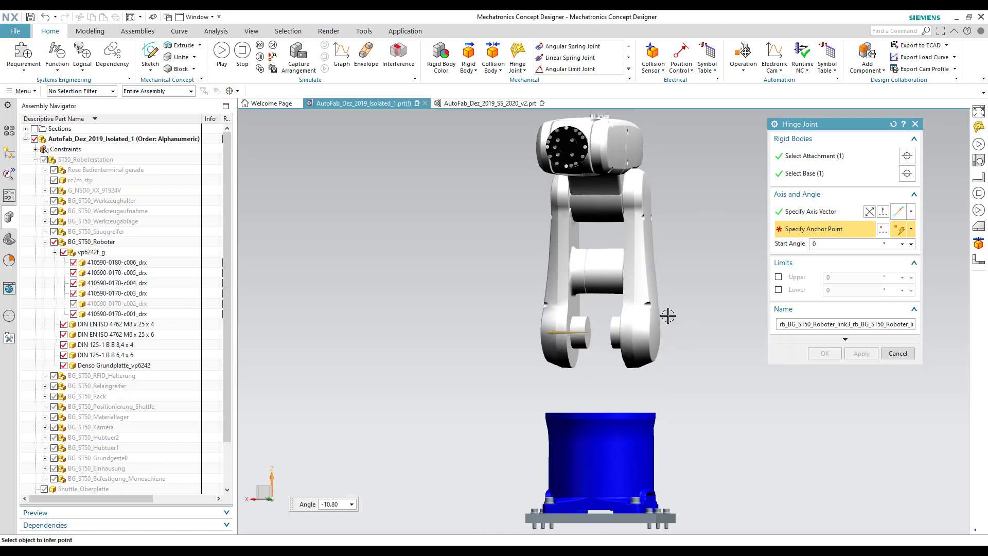
click(585, 335)
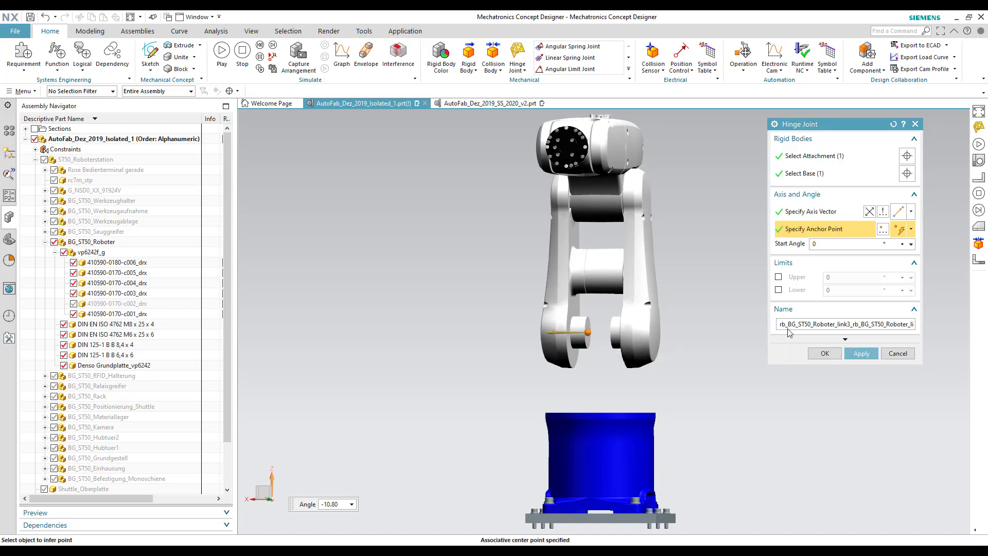
click(862, 353)
Start another hinge joint with rb_BG_ST50_Roboter_link4 as the attachment and the upper arm, link3, as the base
right_click(363, 262)
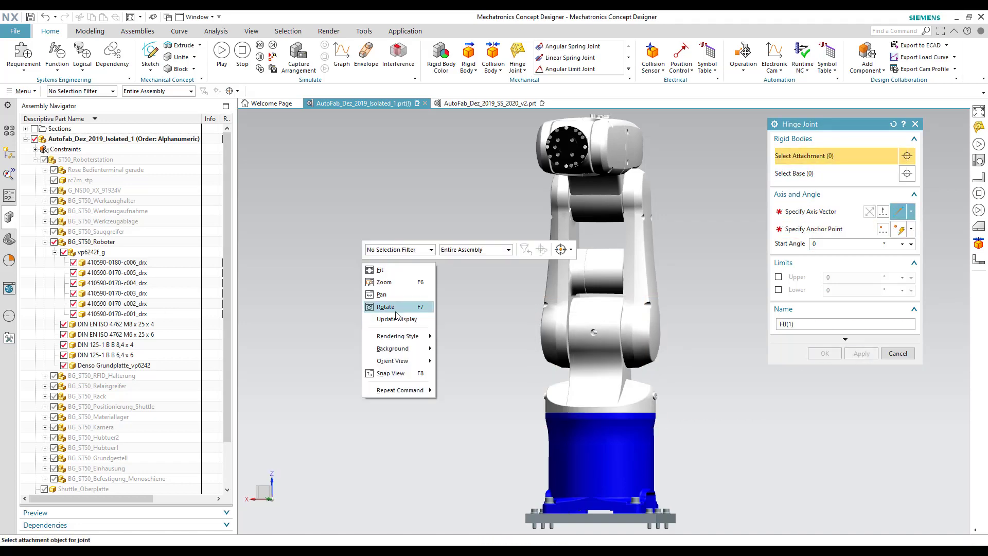
click(395, 312)
drag(396, 406, 364, 415)
click(796, 162)
click(636, 151)
click(781, 176)
click(643, 258)
click(73, 293)
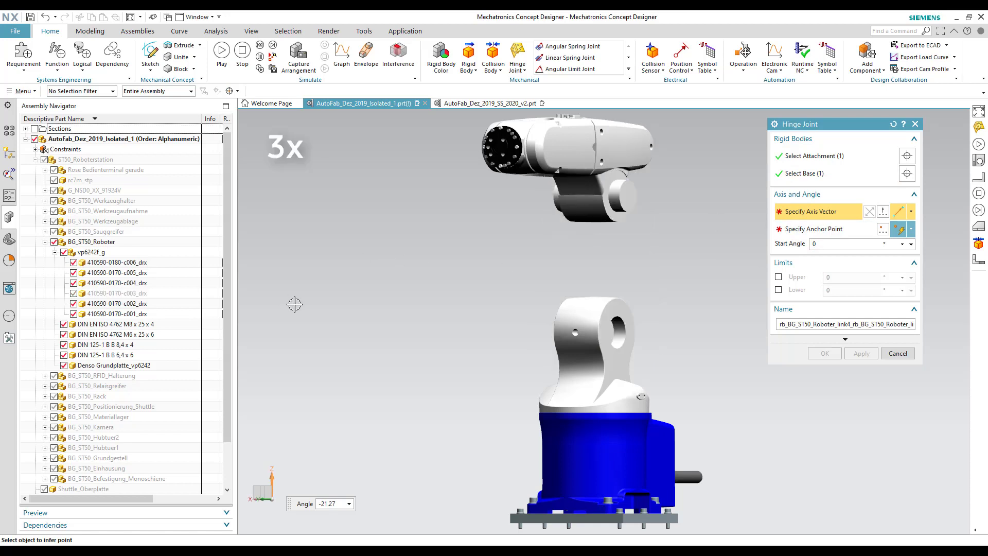
right_click(380, 243)
click(612, 215)
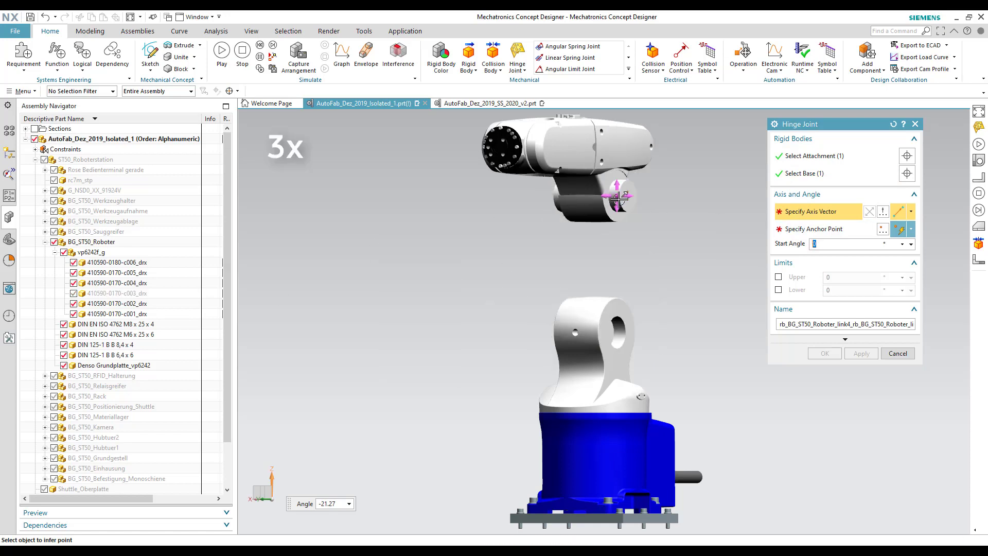
click(611, 214)
drag(786, 324, 770, 324)
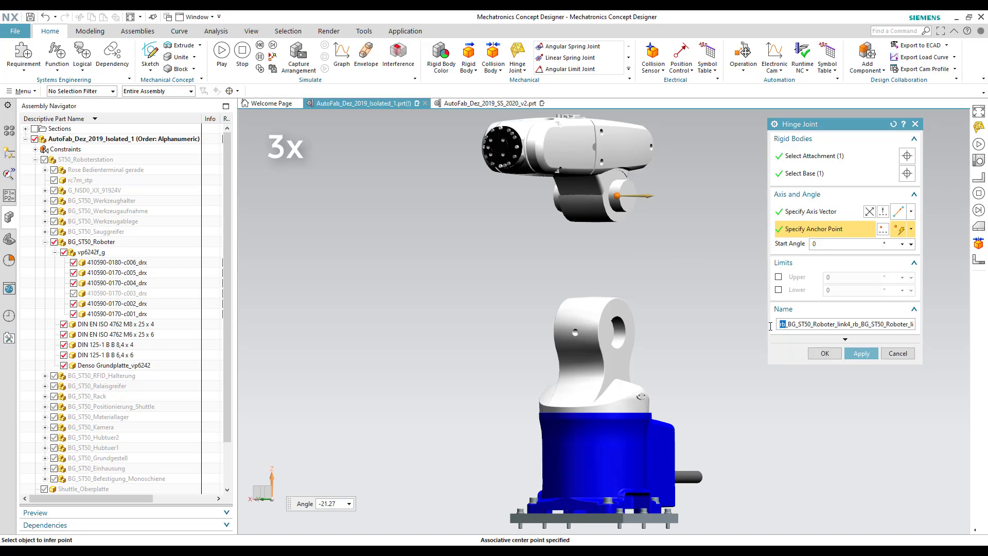
text(hj)
click(861, 354)
click(74, 293)
click(795, 158)
click(272, 473)
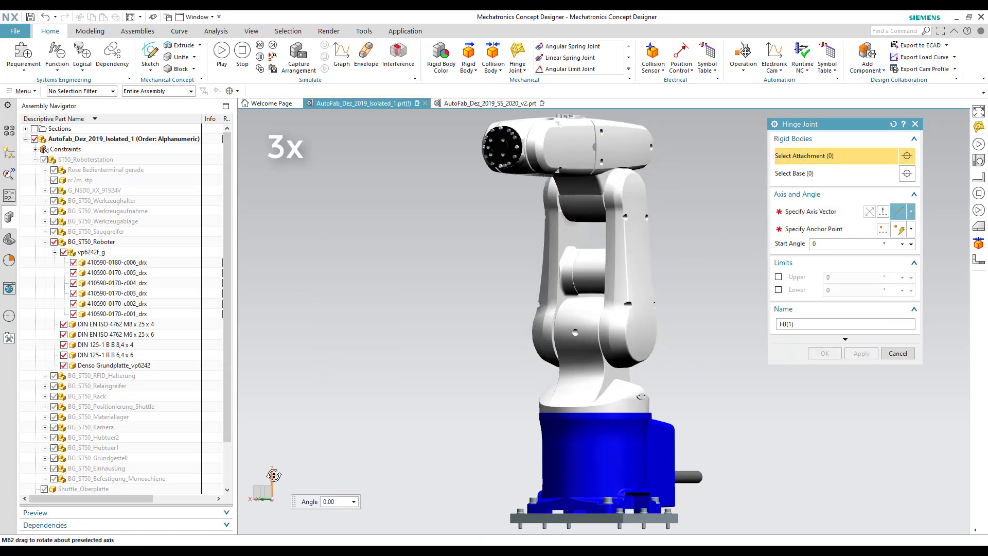
middle_drag(463, 352, 375, 350)
click(491, 152)
click(778, 174)
click(583, 156)
click(74, 283)
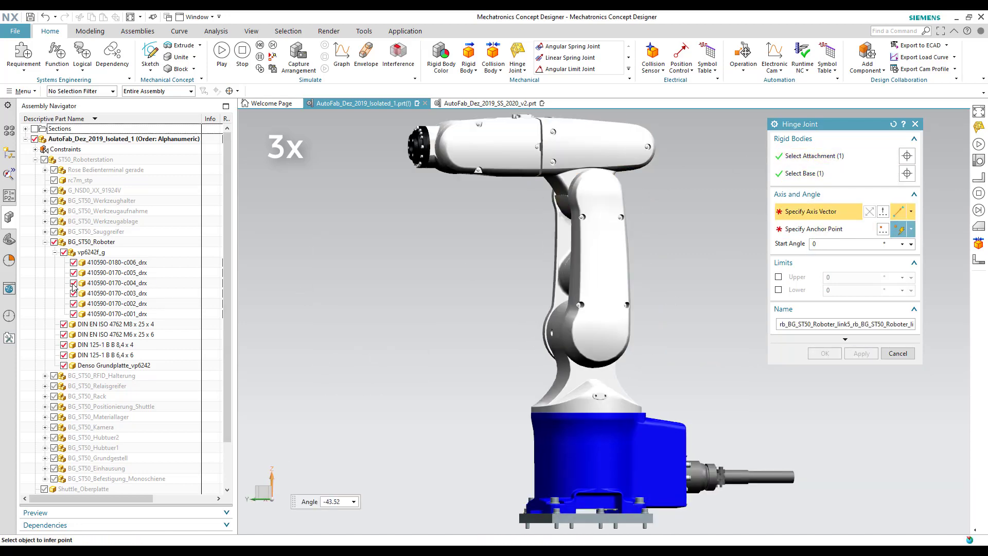
right_click(350, 276)
middle_drag(350, 278, 277, 279)
click(800, 212)
right_click(685, 208)
click(541, 156)
click(545, 162)
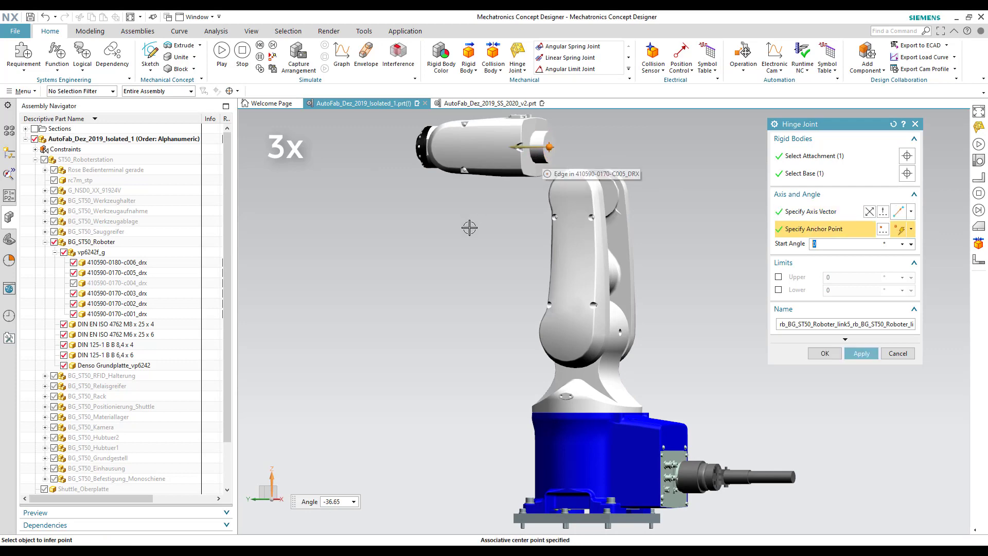
click(74, 283)
right_click(381, 228)
middle_drag(294, 364, 411, 340)
drag(779, 324, 788, 324)
text(hj_)
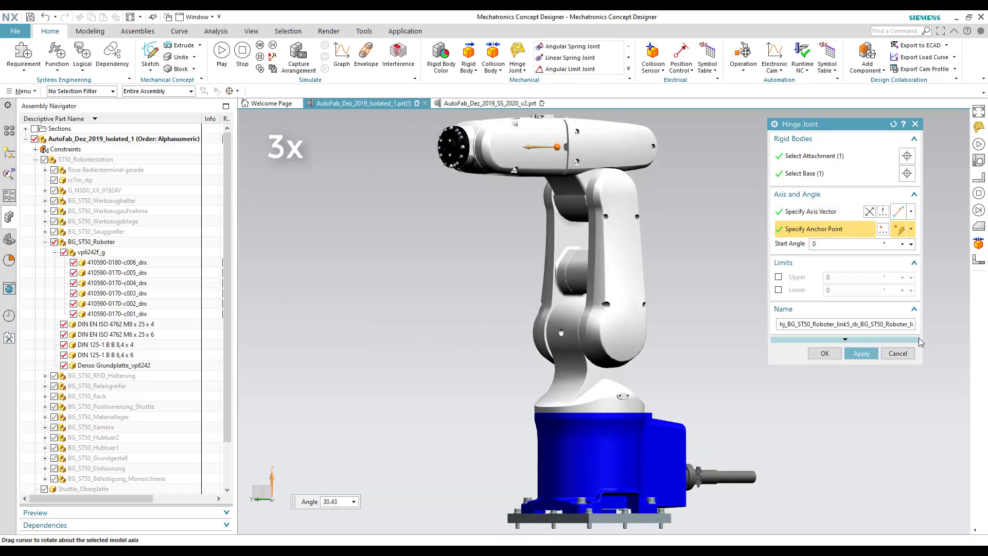
click(861, 353)
Create a hinge joint from rb_BG_ST50_Roboter_link6 to link5, with axis and anchor on the wrist's circular edge and an hj name prefix
click(465, 149)
click(541, 158)
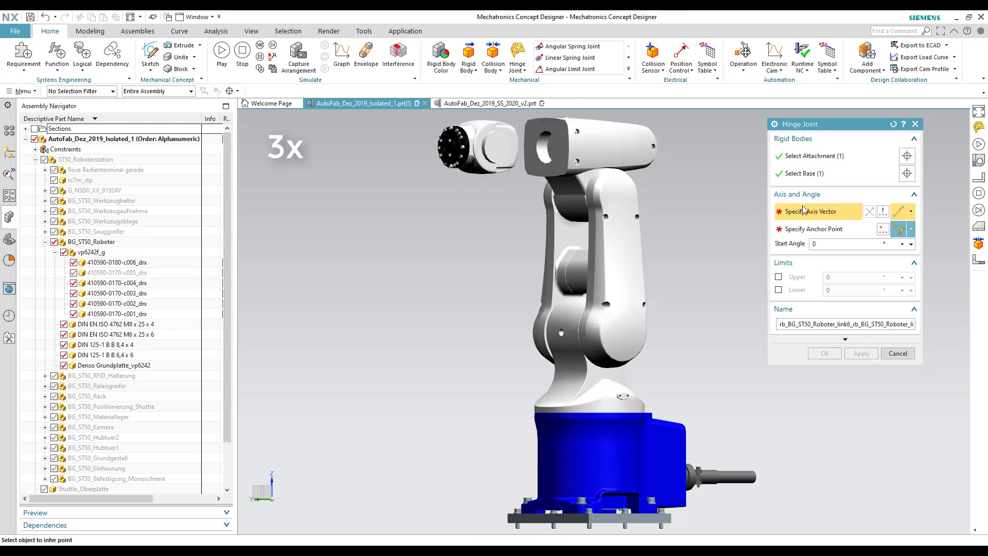
scroll(465, 120, up, 3)
click(507, 190)
click(509, 188)
drag(785, 324, 771, 324)
text(hj)
click(910, 325)
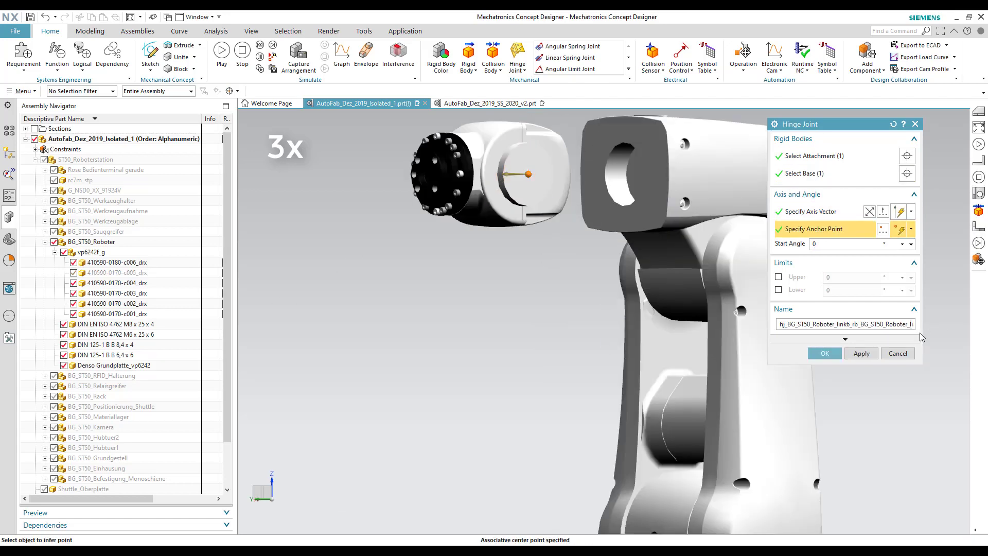
click(862, 353)
click(54, 211)
click(73, 273)
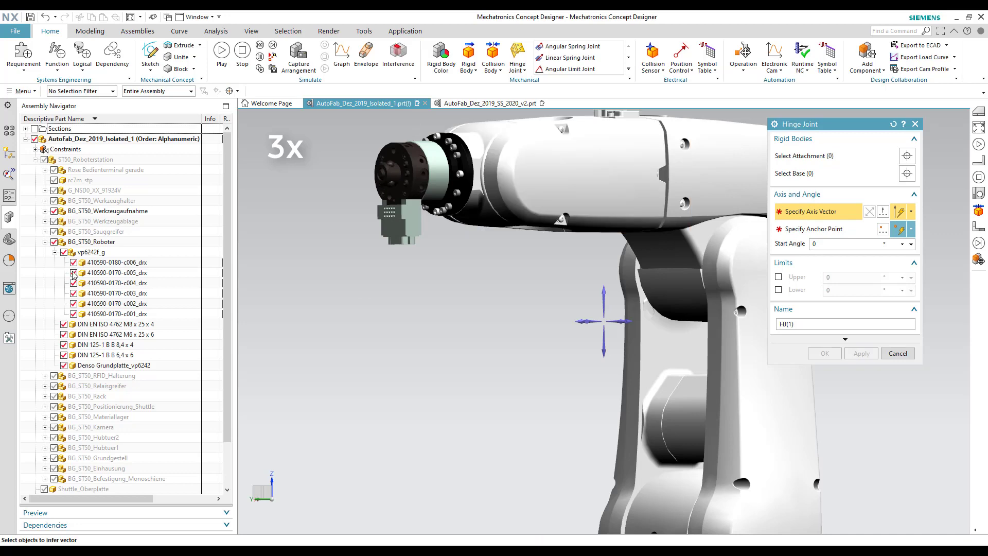
click(818, 156)
click(404, 190)
click(809, 174)
click(495, 173)
right_click(299, 325)
click(285, 478)
click(273, 481)
middle_drag(285, 350, 221, 308)
click(73, 263)
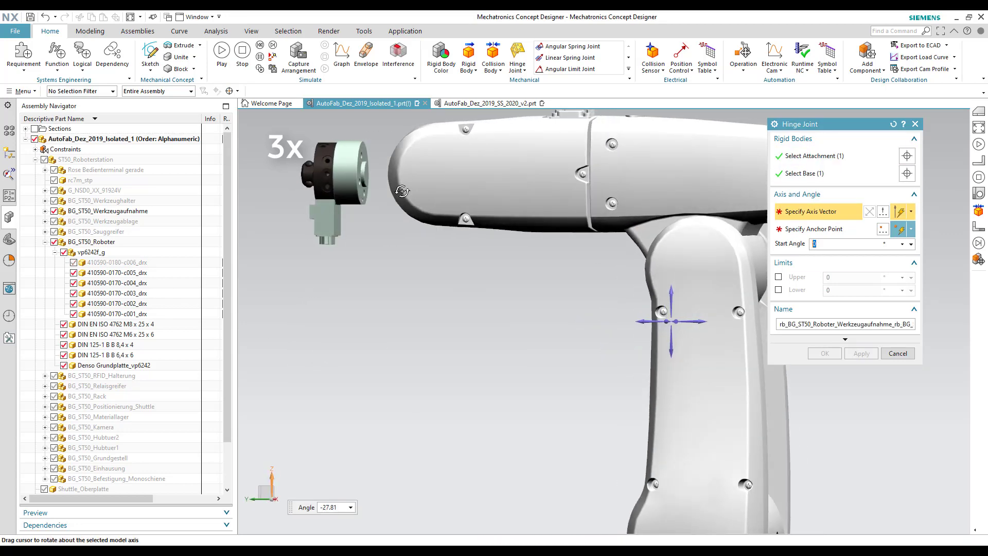
scroll(373, 171, down, 5)
key(F6)
drag(348, 140, 389, 213)
middle_click(697, 232)
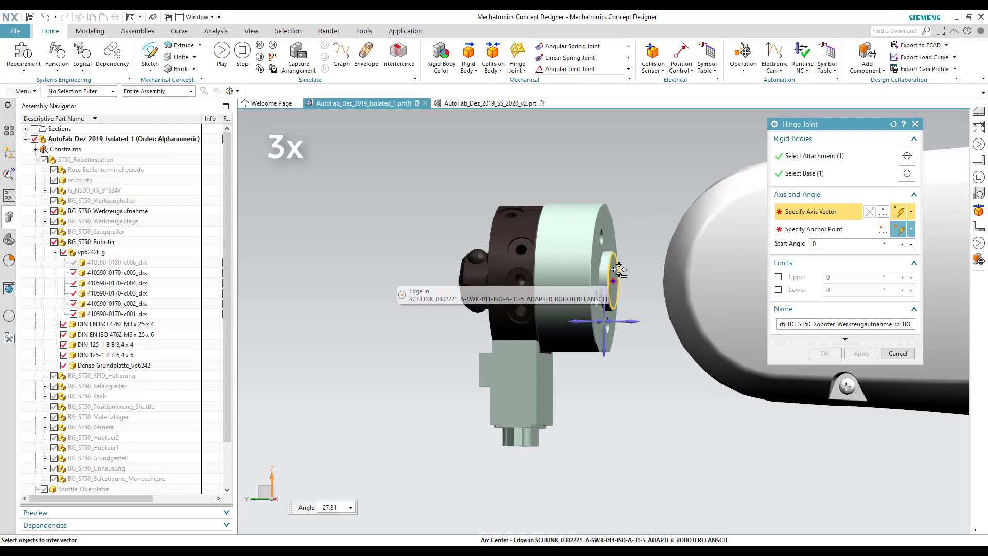
click(619, 269)
click(618, 269)
click(909, 325)
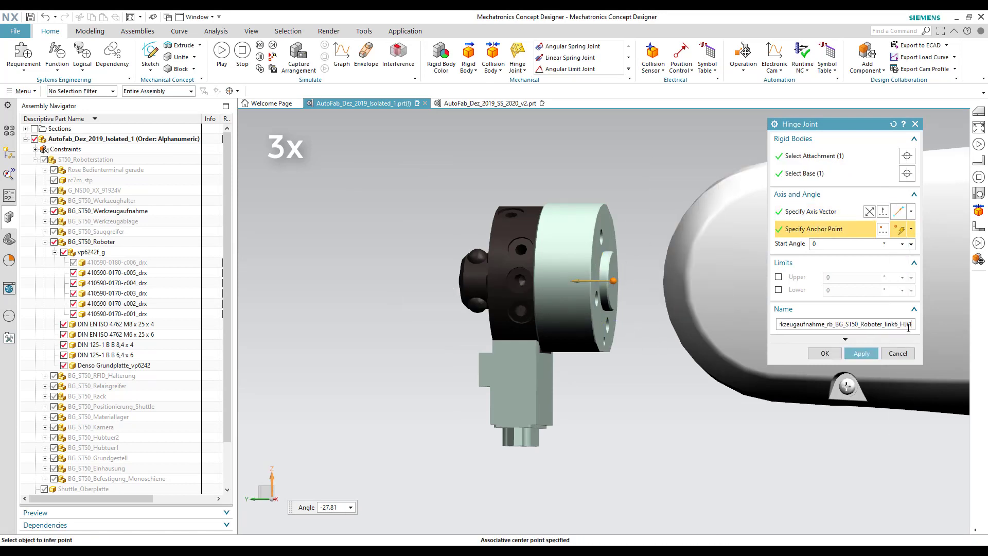
click(824, 353)
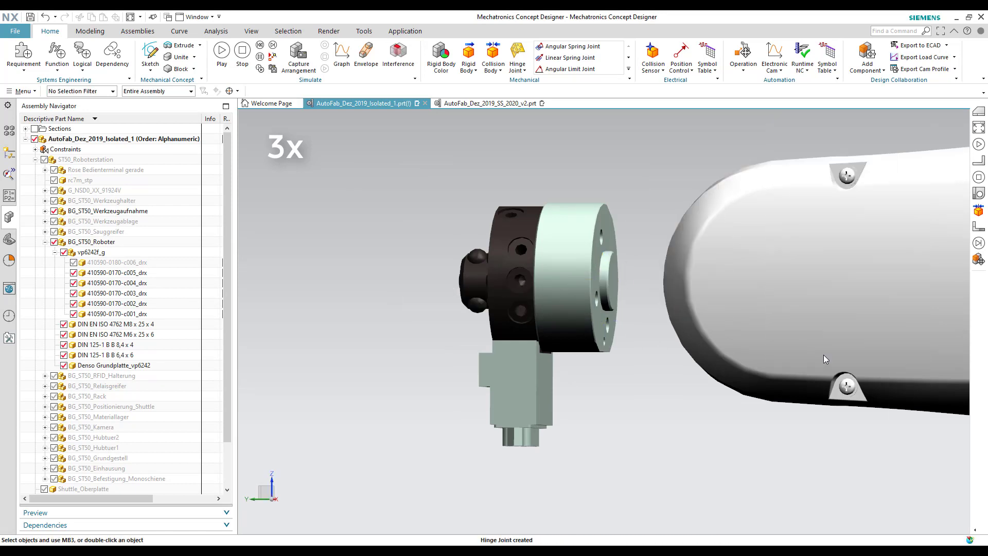
click(74, 263)
right_click(322, 294)
click(337, 302)
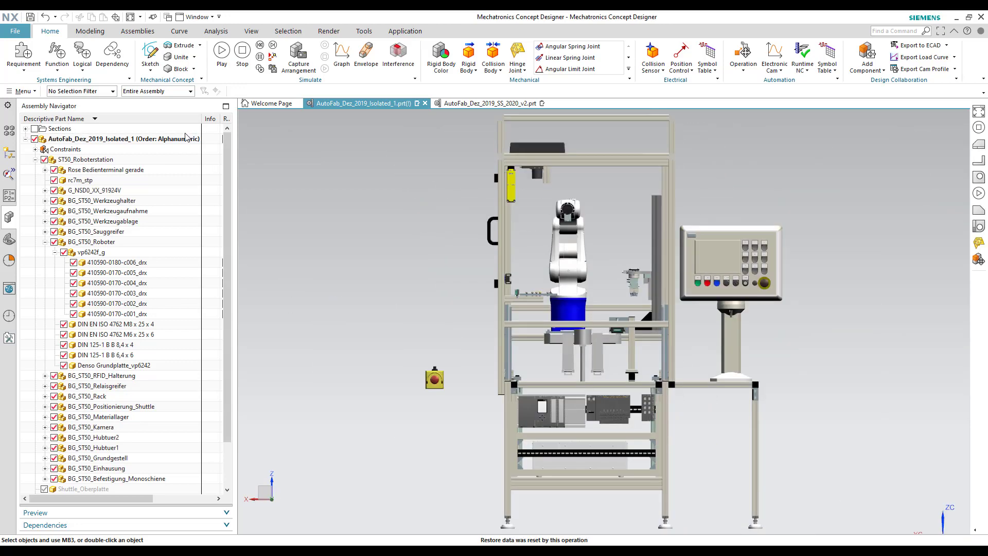
click(222, 54)
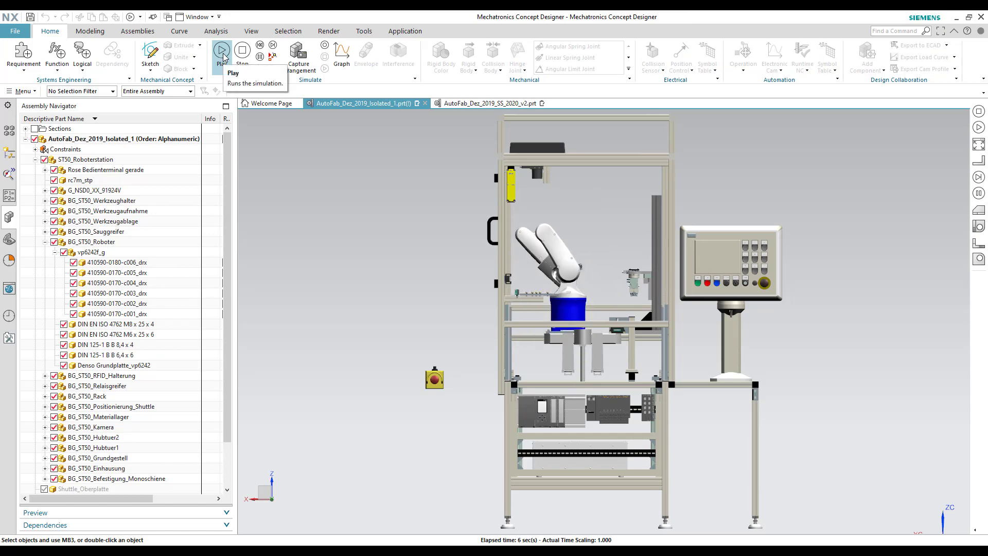
click(244, 55)
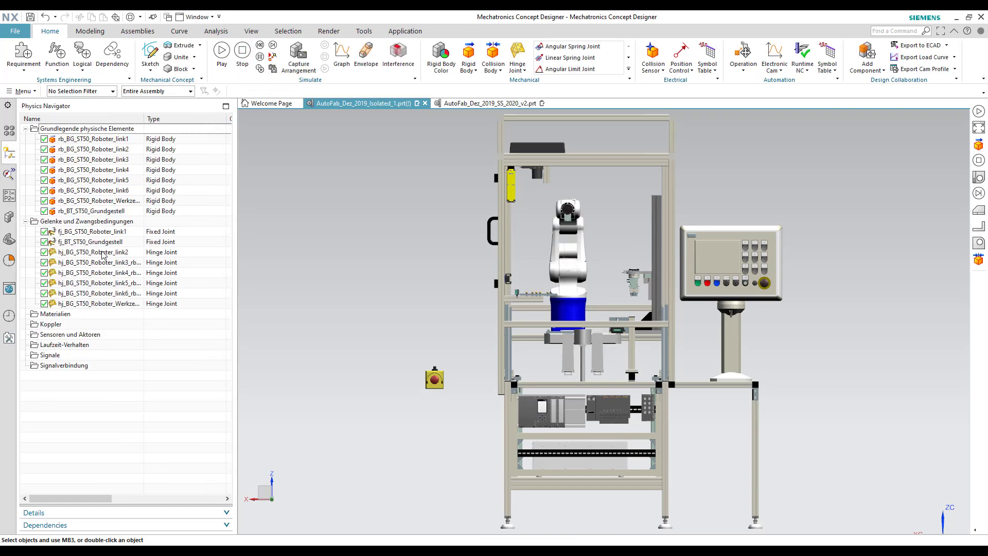
Edit hj_BG_ST50_Roboter_link2 to enable its upper and lower limits, with an upper limit of 160°
click(103, 252)
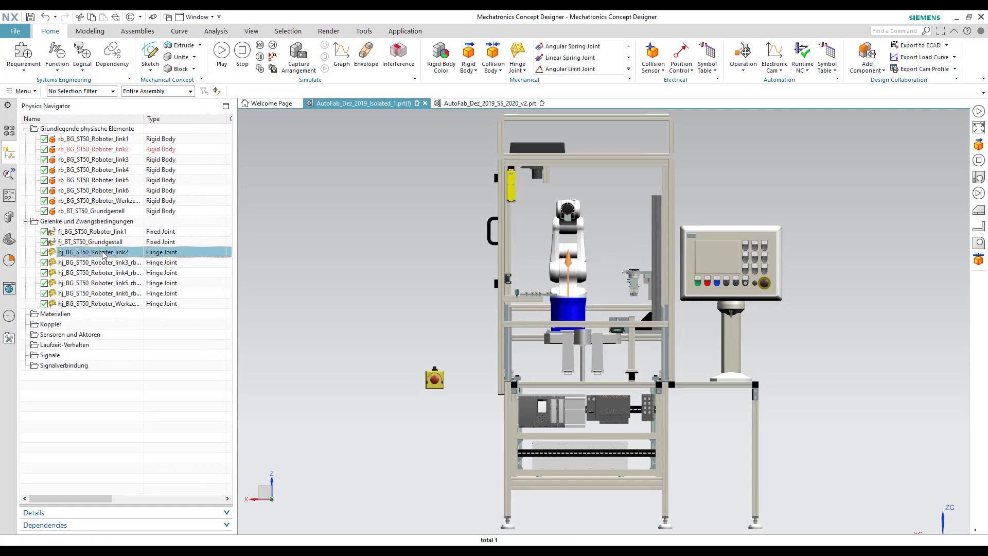
double_click(103, 252)
click(854, 286)
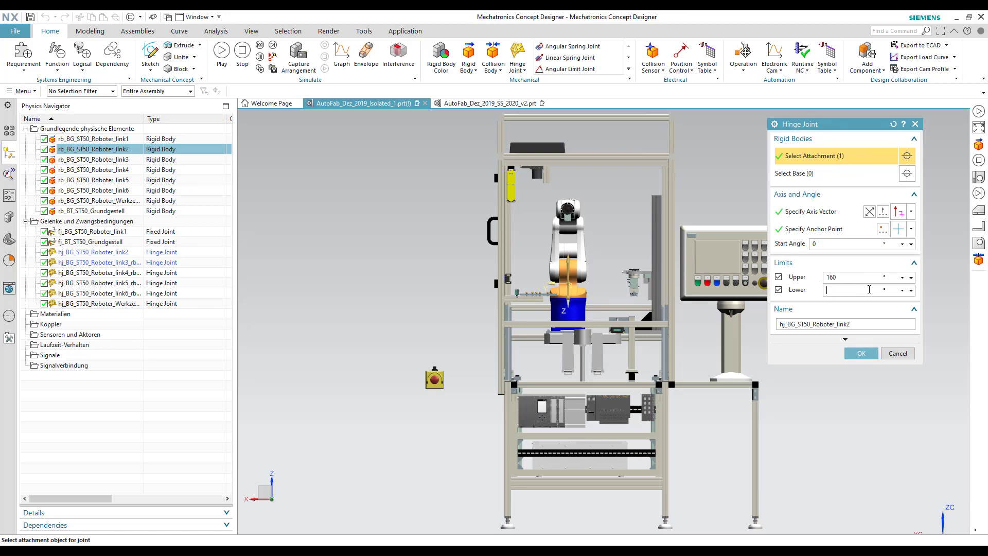
click(832, 264)
click(832, 265)
key(Escape)
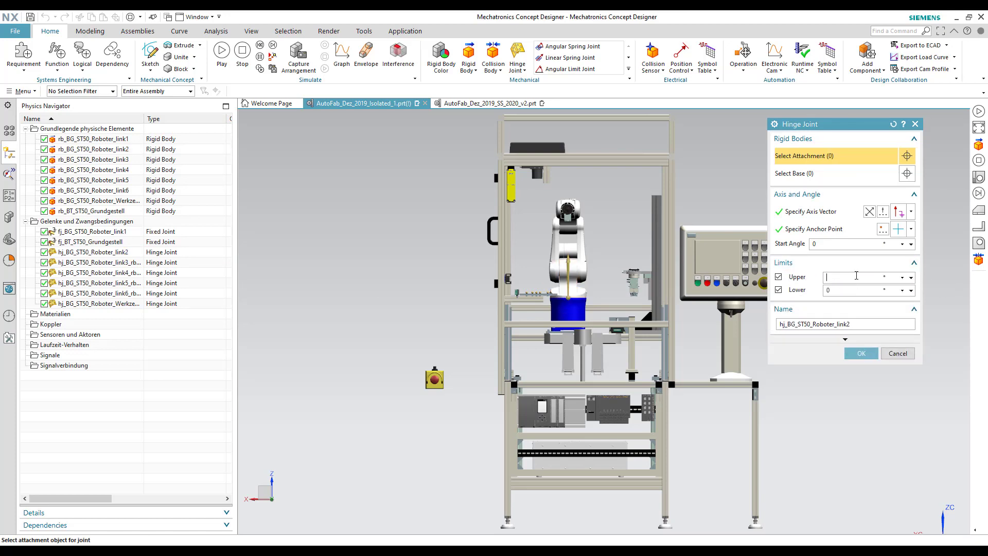
click(860, 353)
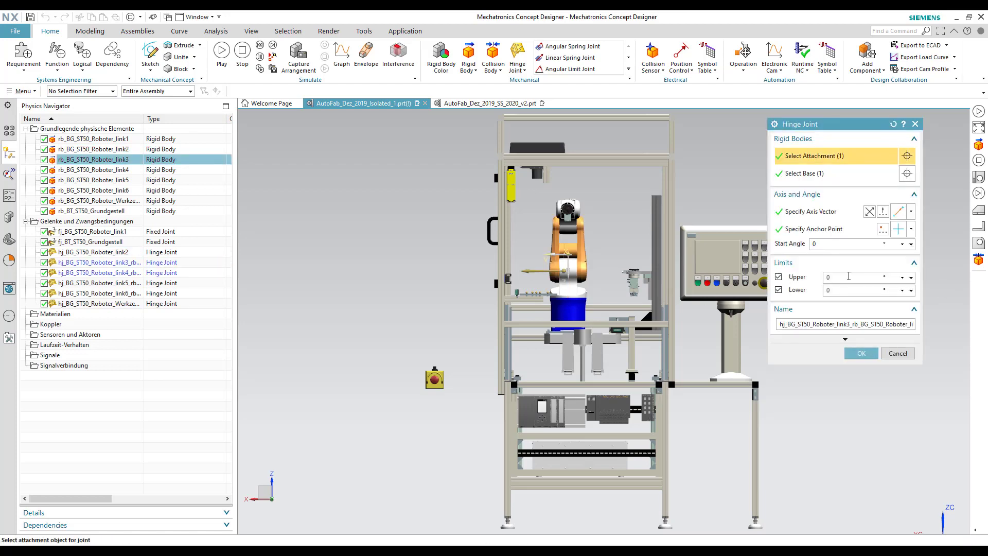
Enable limits on the link3 and Werkzeugaufnahme hinge joints, with upper limits of 120° and 360° respectively
text(120)
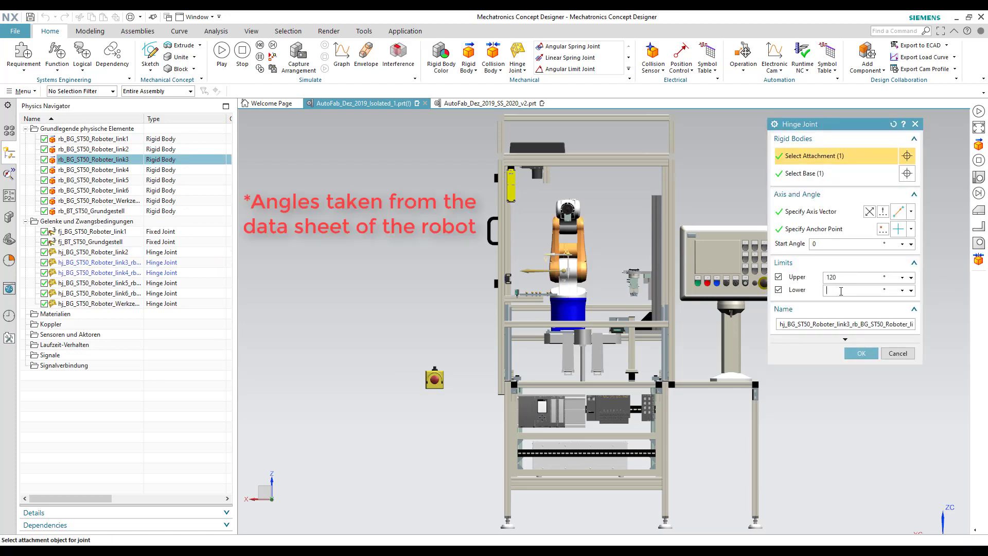
click(860, 353)
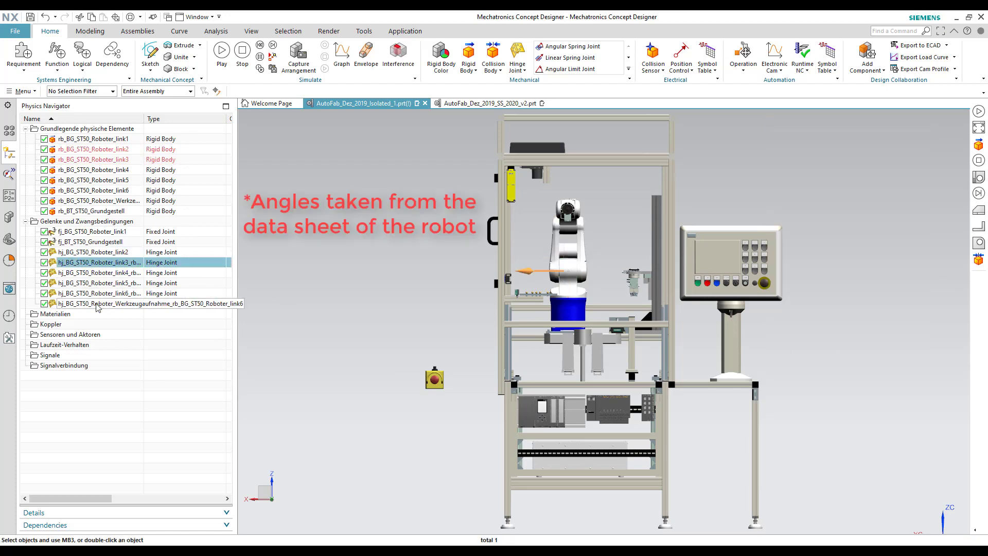
text(360)
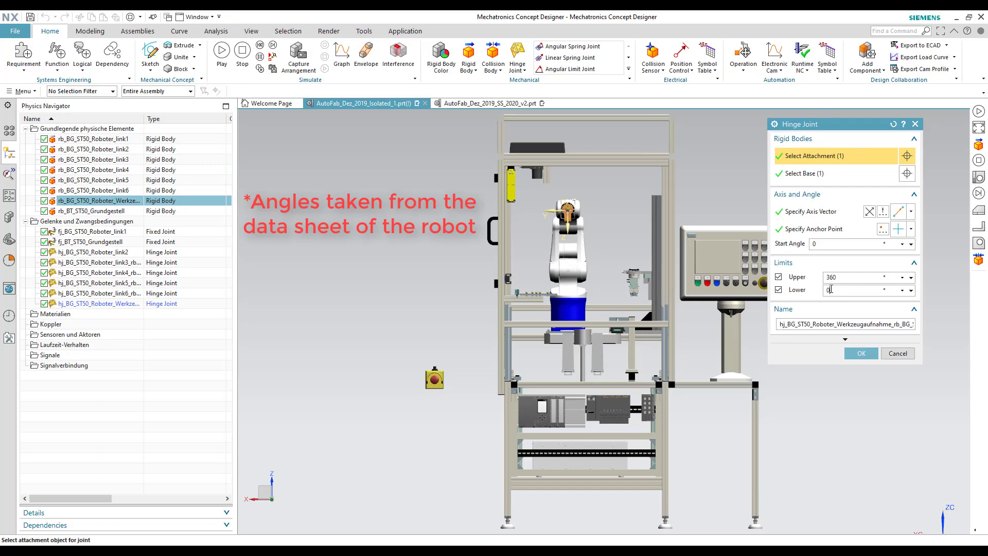
key(BackSpace)
key(Return)
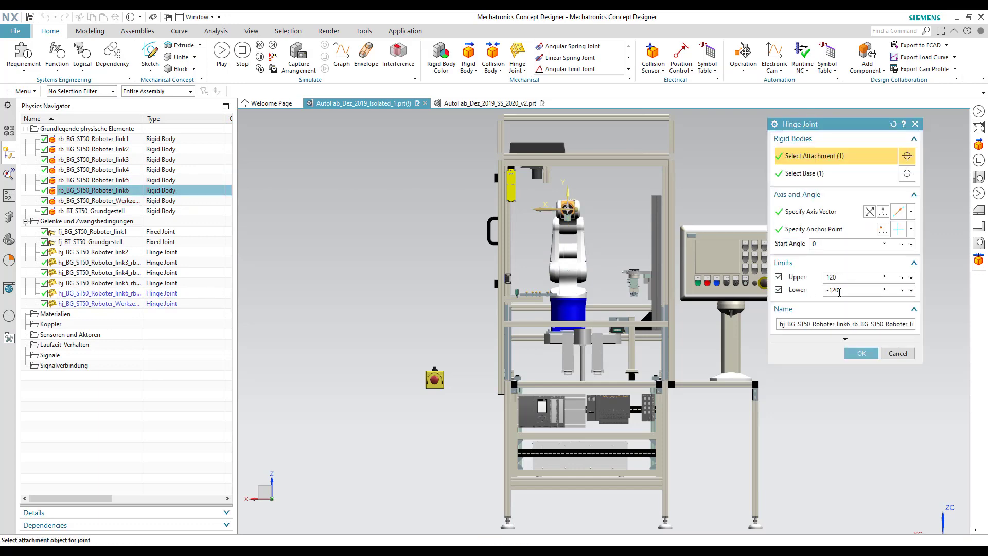
Limit the link6 hinge joint to 120° and -120°, and the link5 hinge joint to 160° and -160°
key(Return)
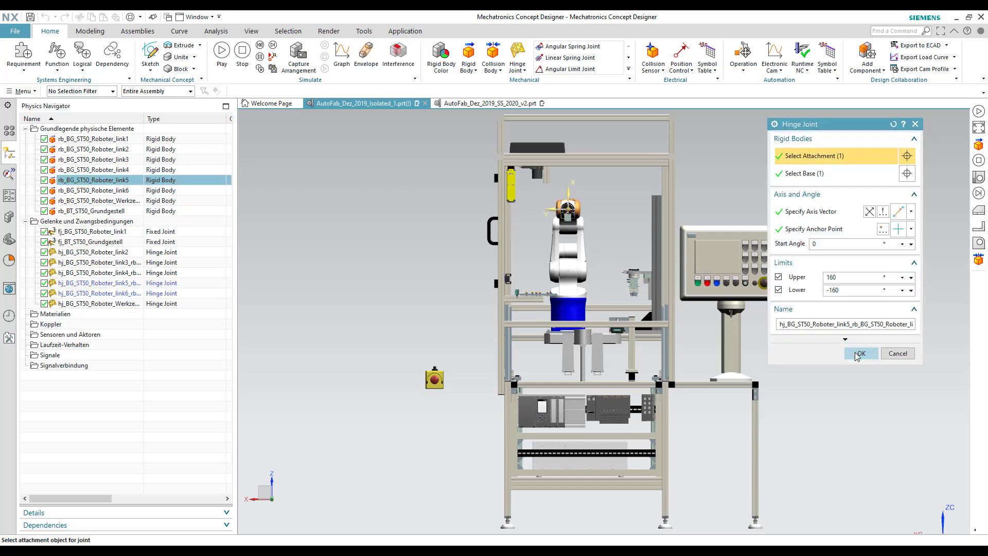
click(861, 352)
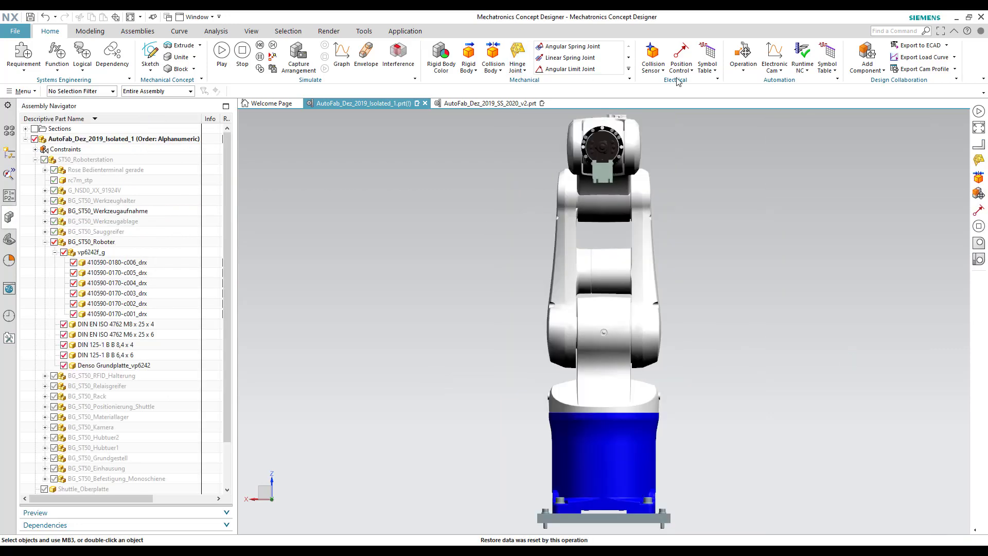
Create a position control on the robot base's vertical hinge joint, changing the name's prefix to pc and removing its suffix
click(680, 70)
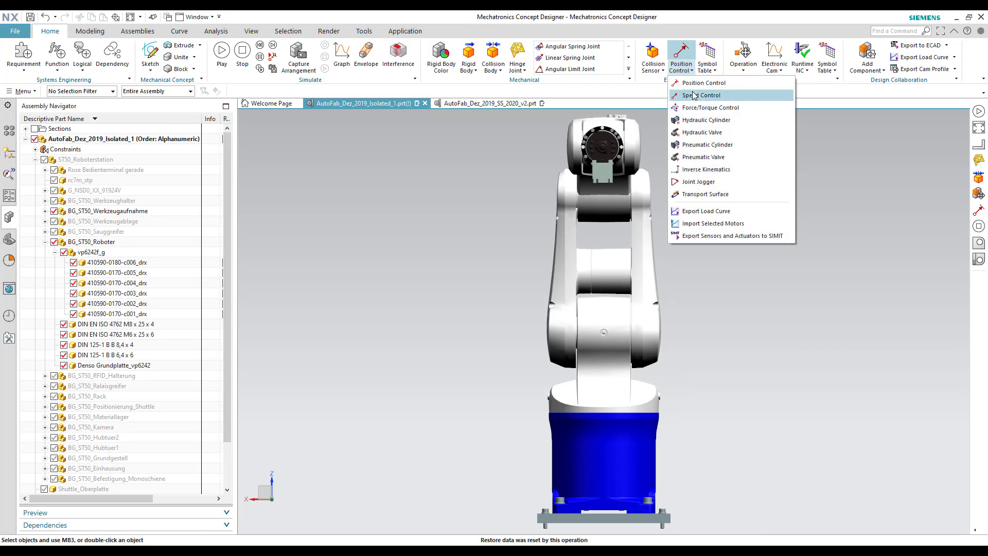
click(692, 95)
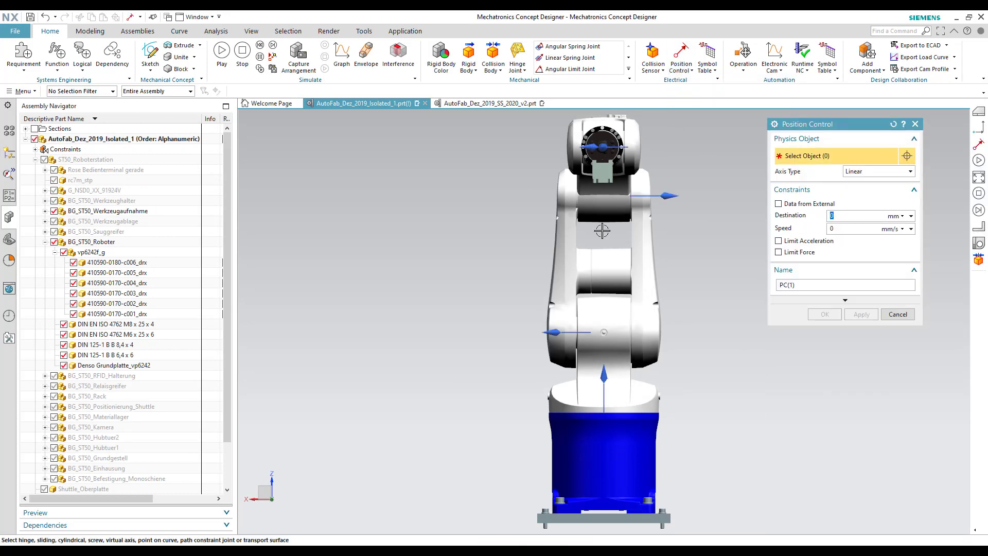
click(604, 383)
drag(784, 285, 776, 285)
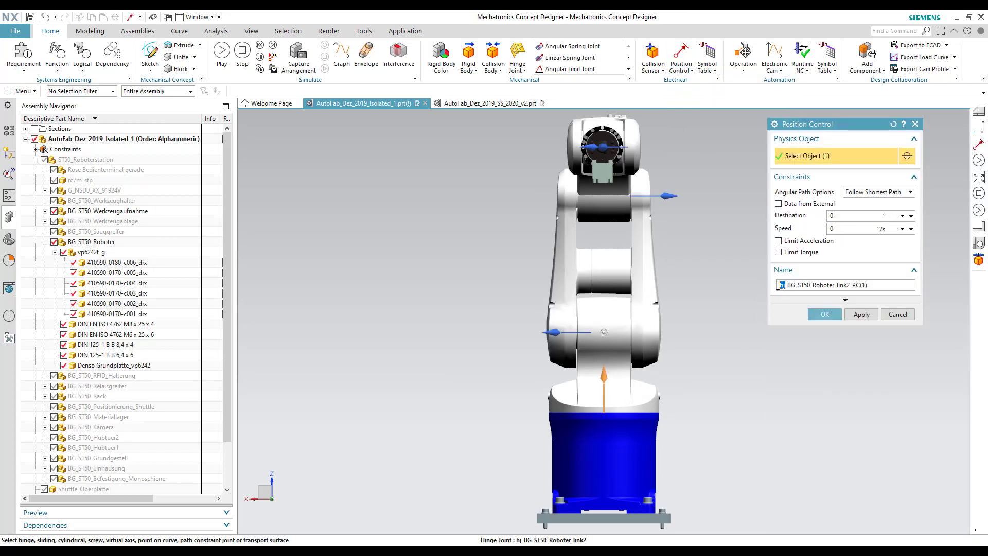
text(pc)
drag(875, 285, 852, 285)
key(BackSpace)
click(855, 315)
Create a position control on the hinge joint between link3 and link2, changing the name's prefix to pc
click(556, 332)
text(pc)
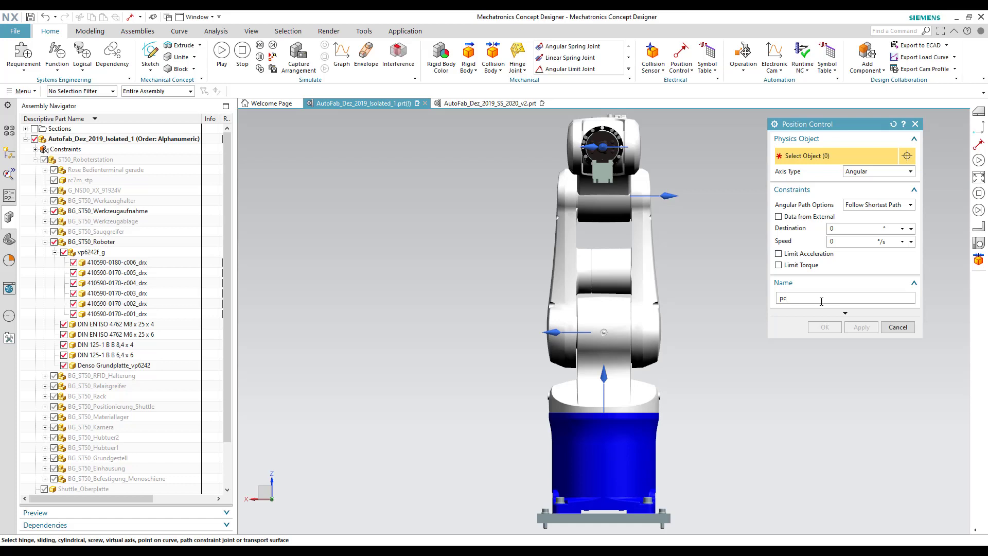
click(572, 333)
drag(785, 285, 778, 286)
text(pc)
key(End)
click(861, 314)
Create position controls on the link4–link3 and link5–link4 hinge joints, changing each name's prefix to pc
click(667, 195)
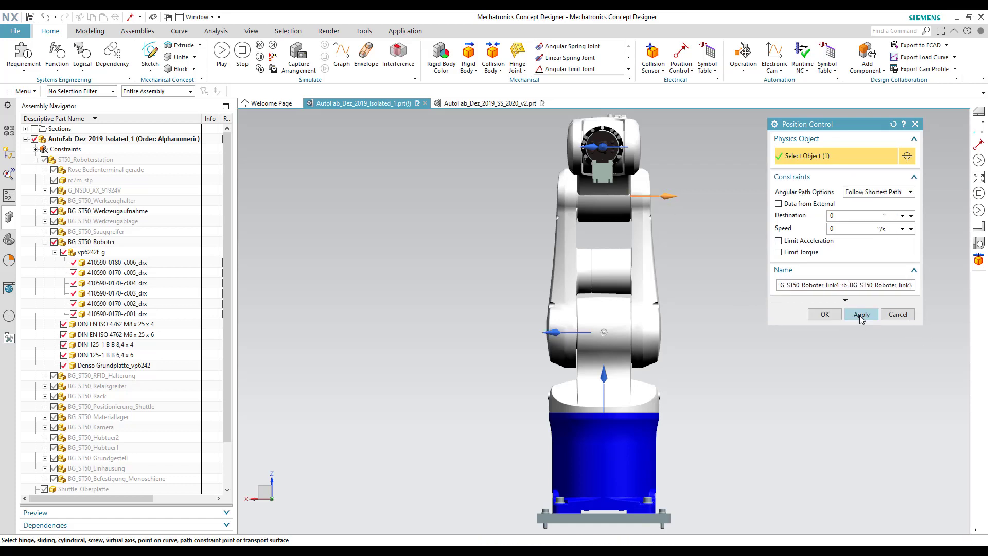
click(860, 314)
right_click(455, 246)
click(487, 291)
drag(313, 404, 496, 396)
right_click(708, 242)
click(739, 287)
click(680, 147)
click(861, 314)
Create position controls on the link6 and Werkzeugaufnahme hinge joints, changing each name's prefix to pc
click(726, 147)
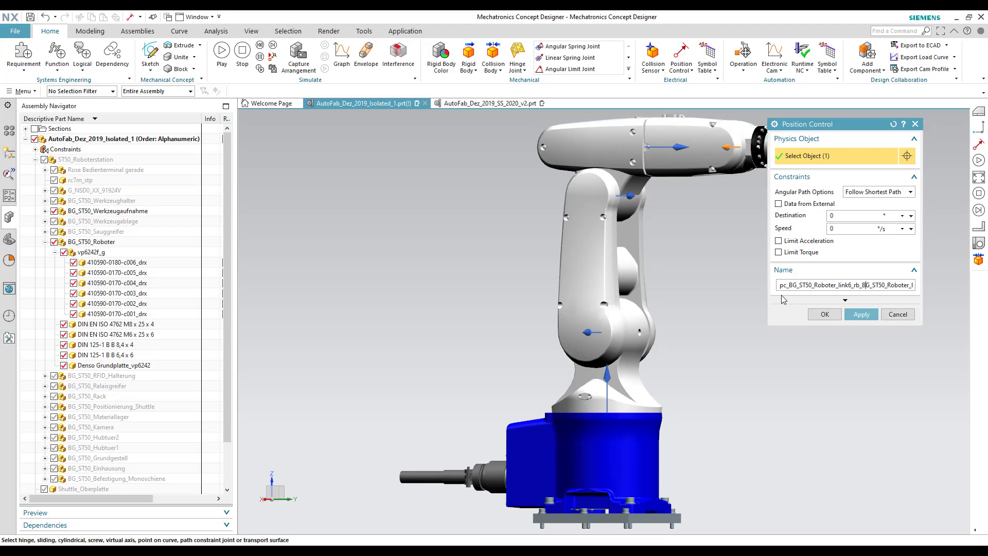
click(861, 313)
click(799, 147)
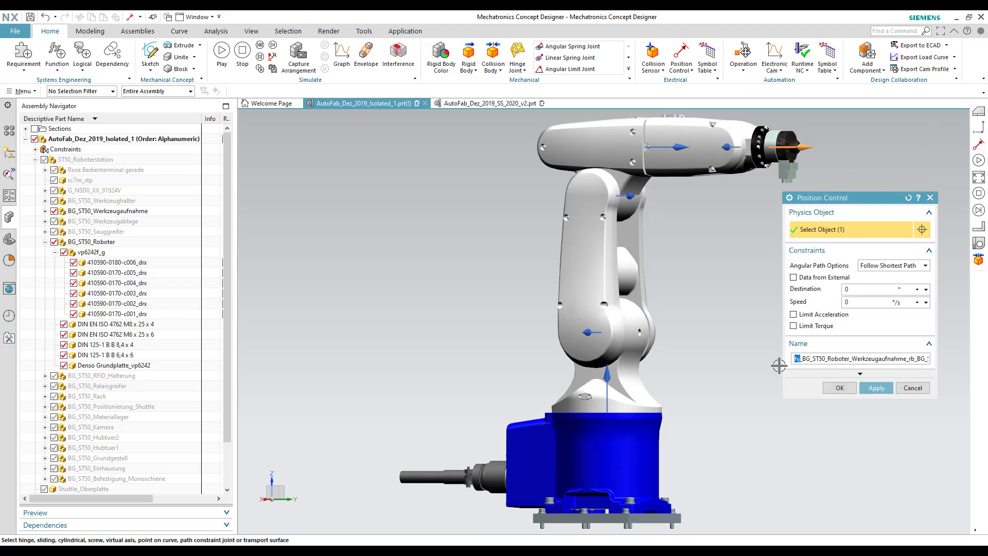
click(839, 388)
Set the speed of the link2 and link3 position controls to 100 °/s
right_click(379, 285)
mouse_move(418, 383)
click(473, 448)
click(9, 153)
double_click(105, 346)
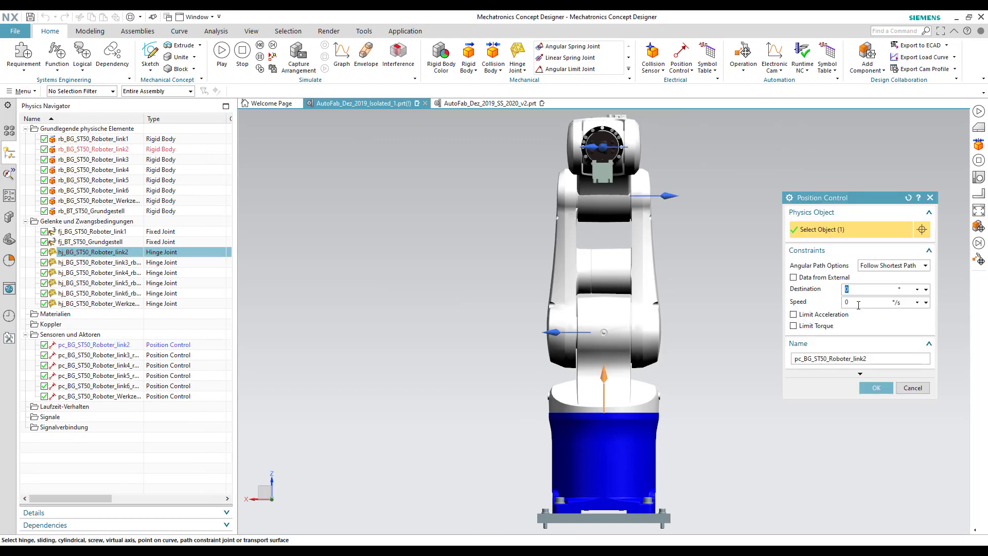
click(877, 387)
double_click(116, 356)
mouse_move(859, 303)
mouse_down()
mouse_move(813, 300)
mouse_move(822, 303)
mouse_up()
text(100)
click(876, 387)
Set the speed of the link4 and link5 position controls to 100 °/s
double_click(121, 366)
text(100)
click(876, 387)
double_click(125, 376)
text(10)
click(876, 388)
Set the speed of the link6 and Werkzeugaufnahme position controls to 100 °/s
double_click(97, 385)
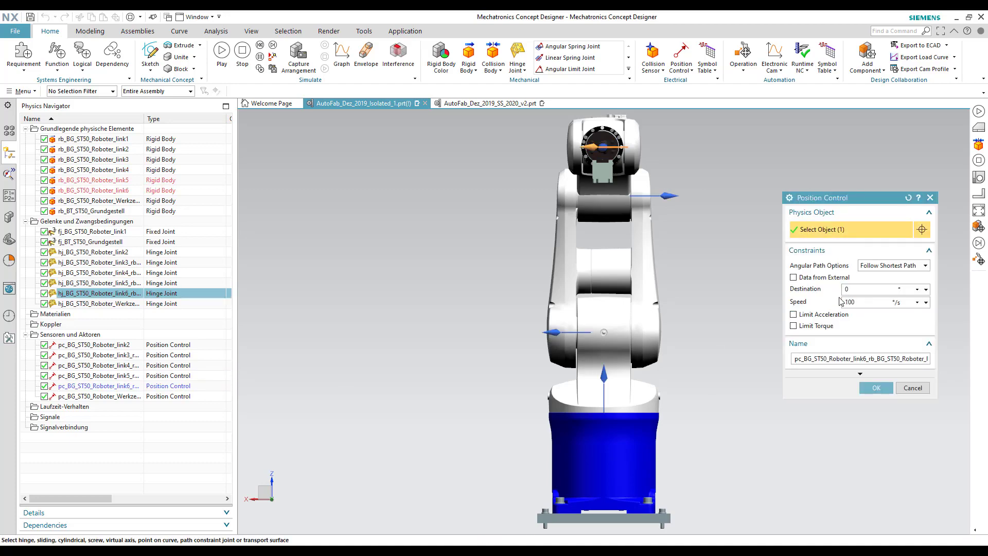
click(876, 388)
double_click(120, 396)
click(876, 388)
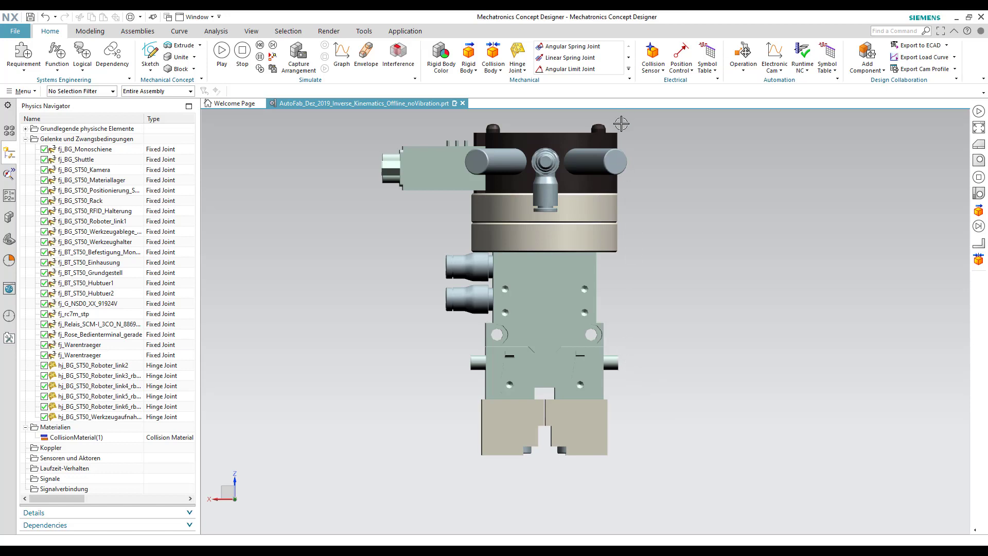
Create a sliding joint from gripper finger Tool_Tip_L1 to the Relaisgreifer_Upper base along the X-axis, pointing outward, changing the name's prefix to sj
click(525, 71)
click(538, 95)
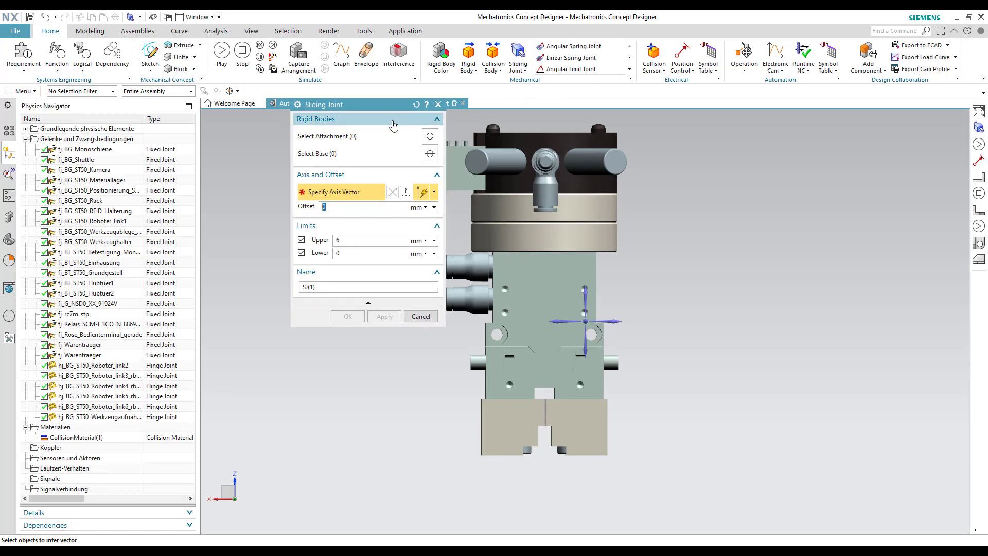
click(380, 143)
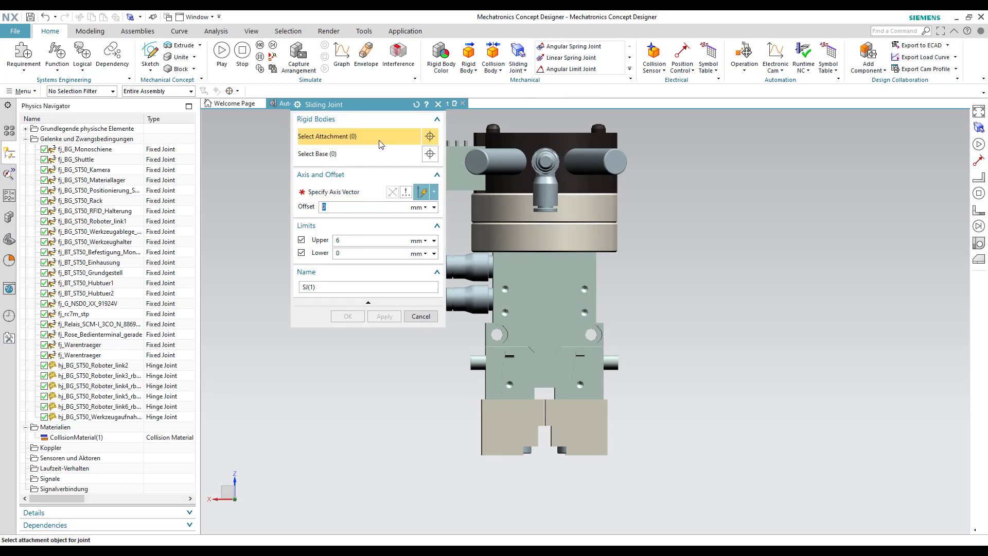
click(586, 382)
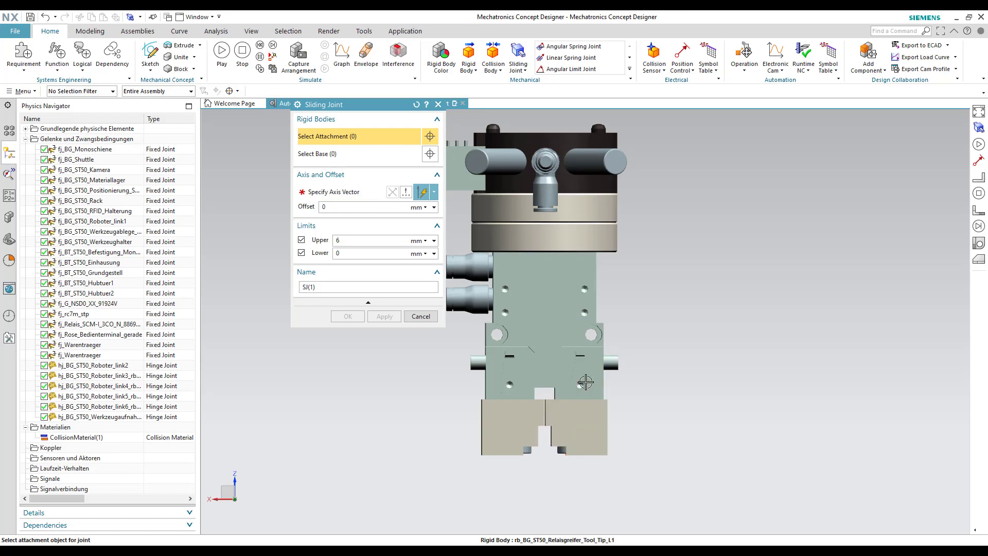
click(355, 155)
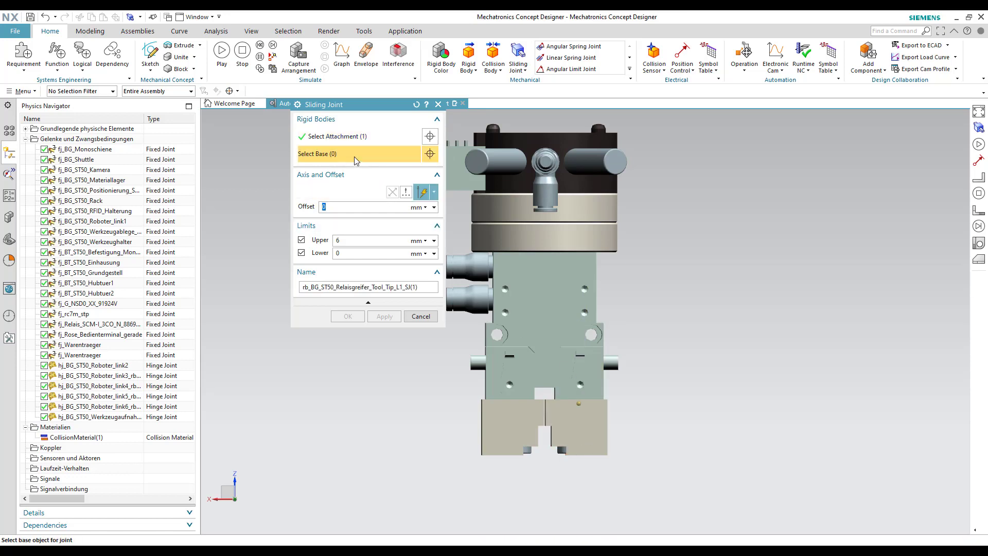
click(546, 294)
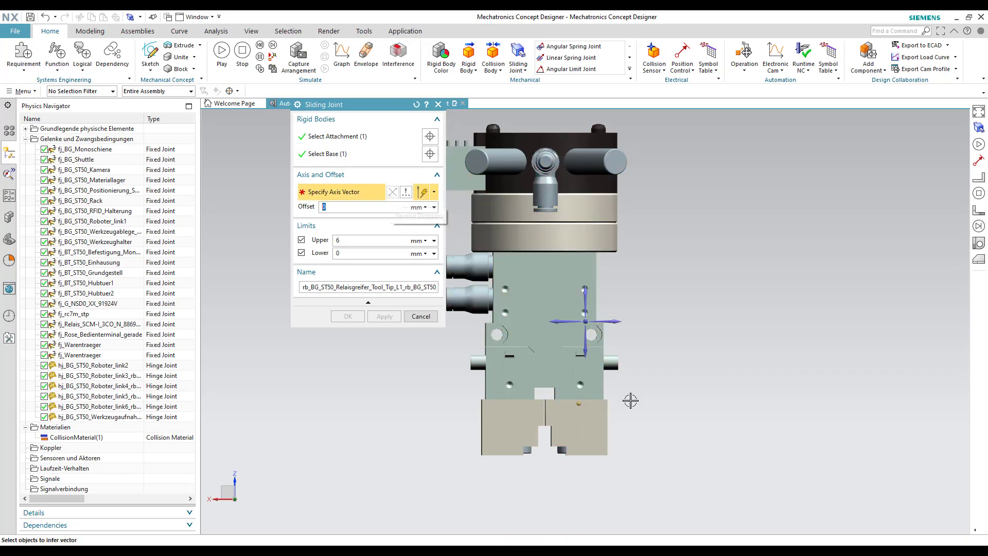
click(610, 322)
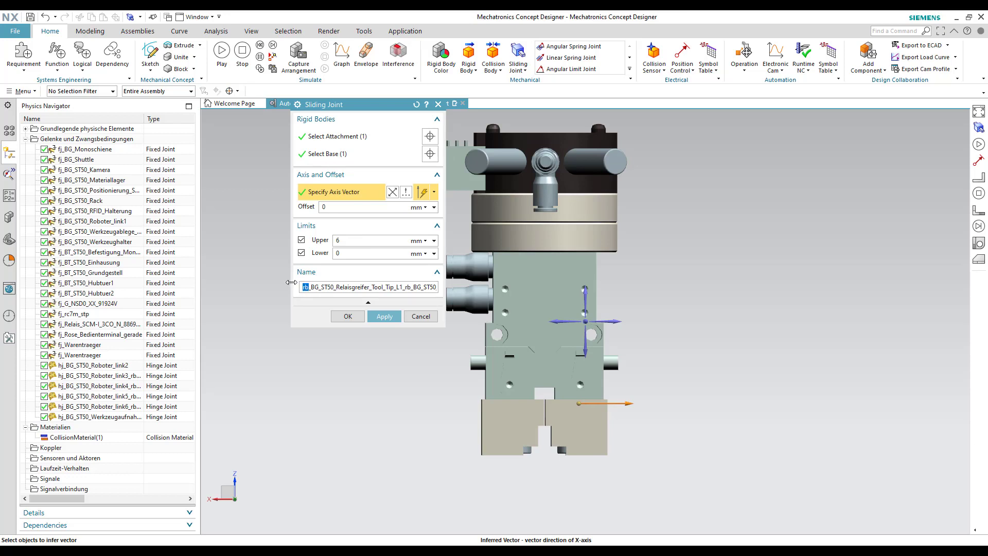
text(sj)
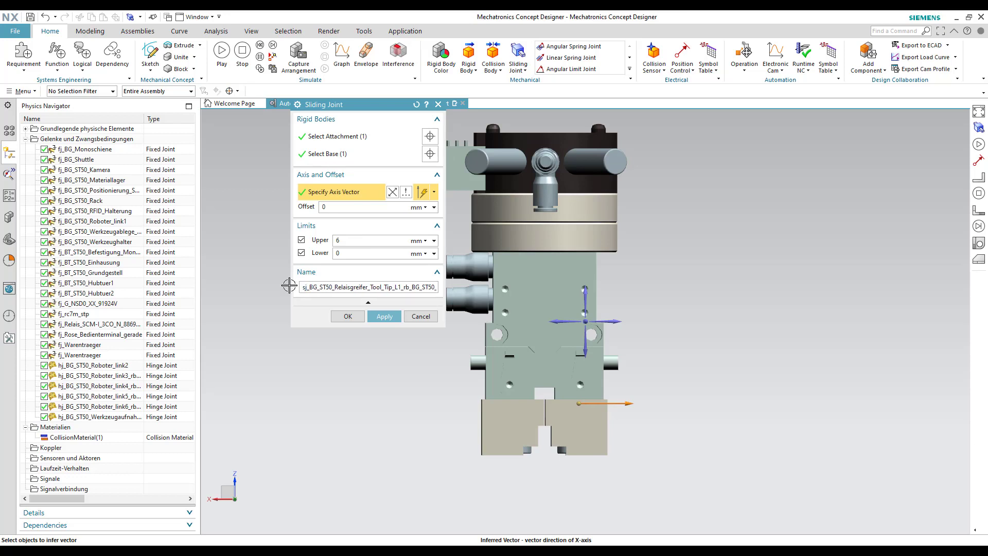
click(381, 321)
click(383, 317)
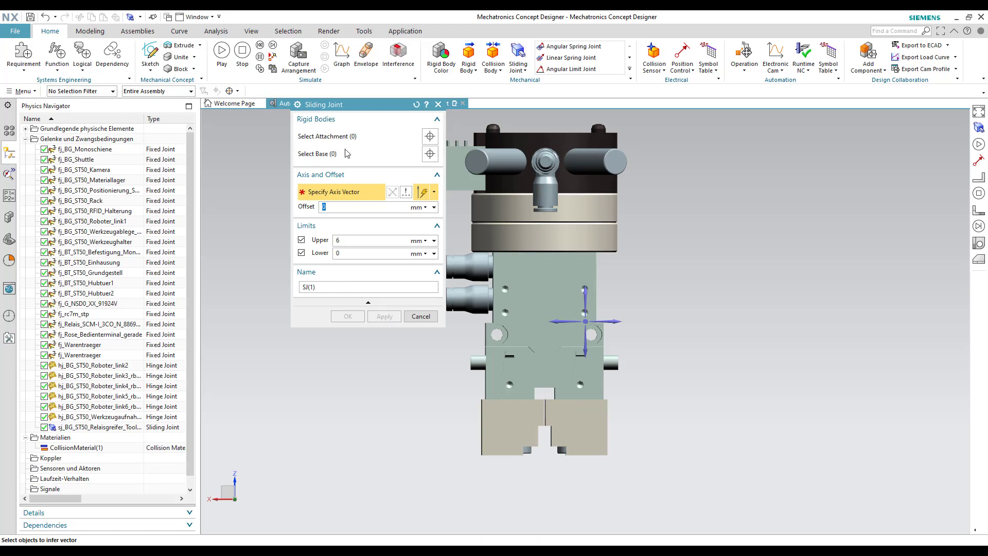
Create a sliding joint from gripper finger Tool_Tip_R1 to the Relaisgreifer_Upper base along the opposite X direction, changing the name's prefix to sj
drag(366, 109, 323, 155)
click(288, 181)
click(516, 419)
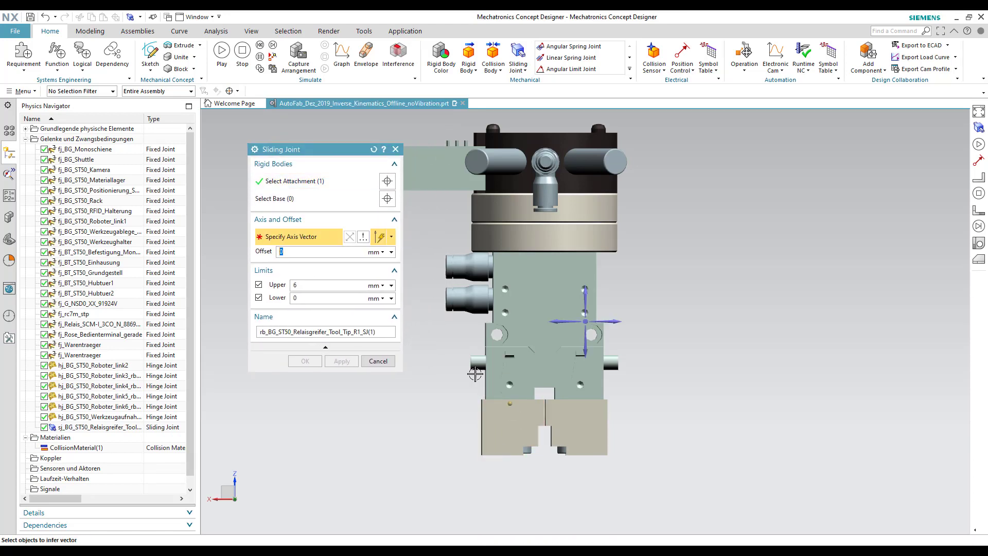
click(329, 199)
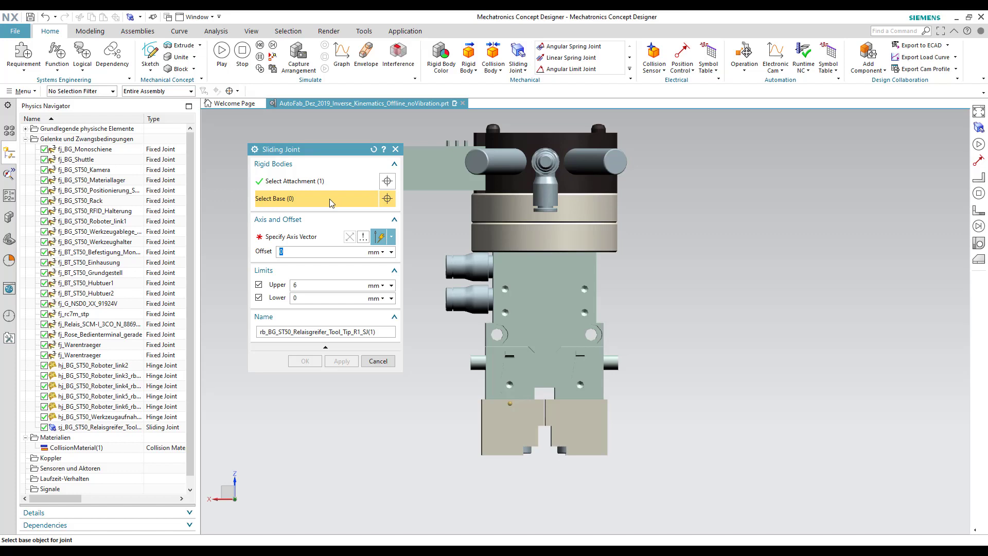
click(517, 305)
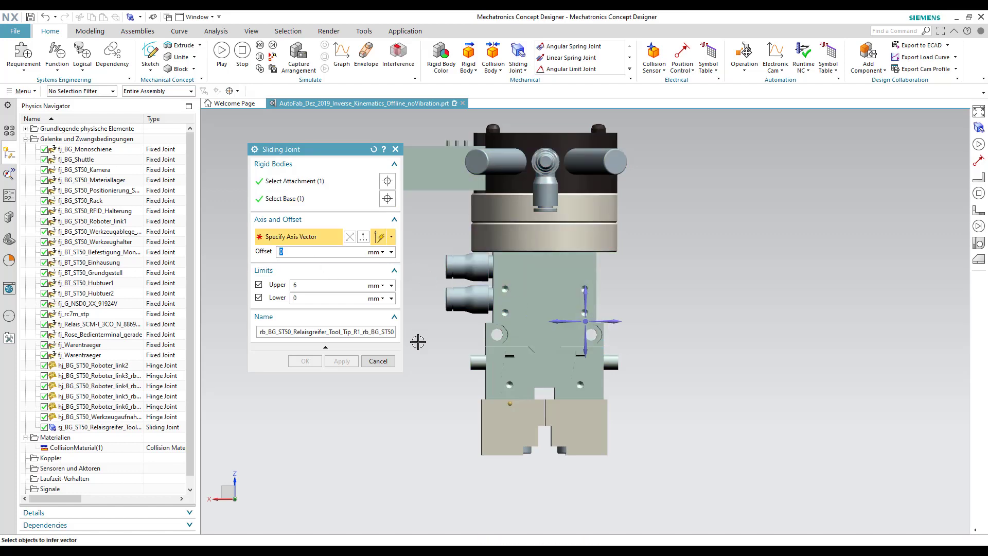
click(558, 323)
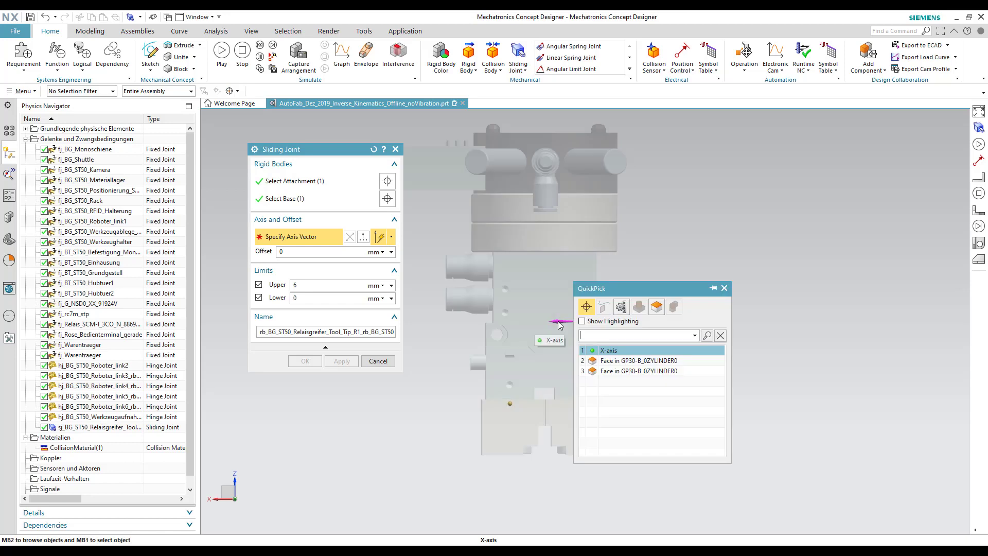
click(608, 350)
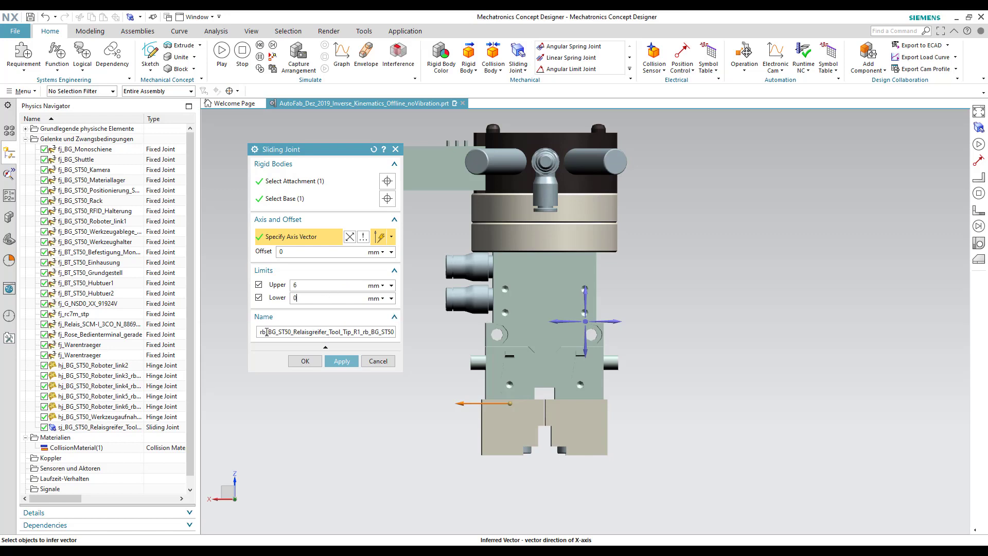
text(sj)
key(End)
click(319, 363)
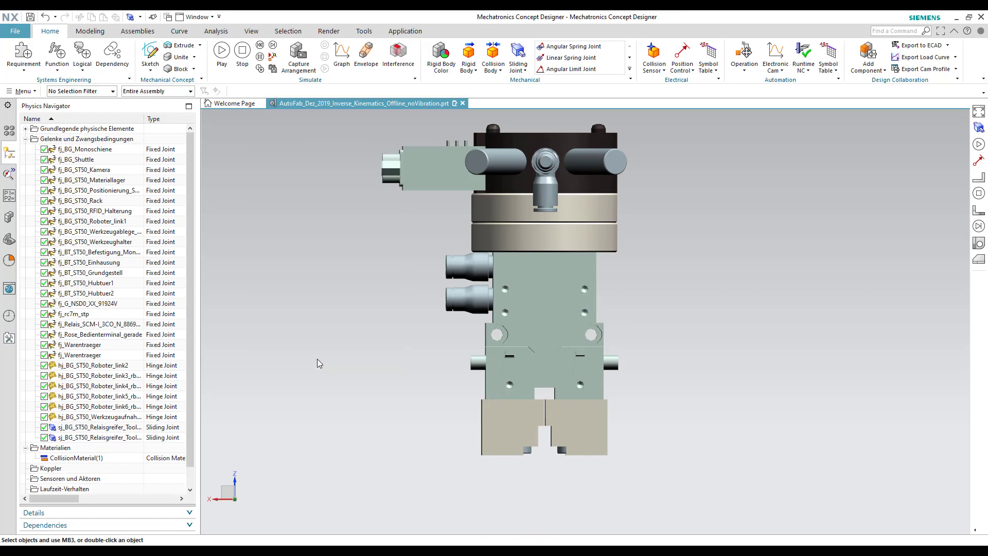
Create a position control on the Tool_Tip_L1 sliding joint with a speed of 5 mm/s, changing the name's prefix to pc
click(685, 71)
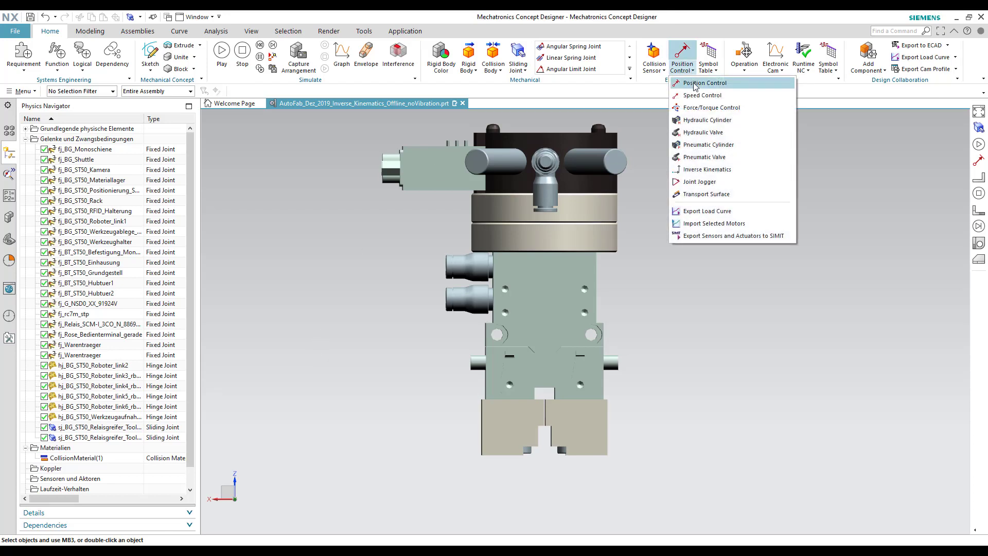
click(692, 83)
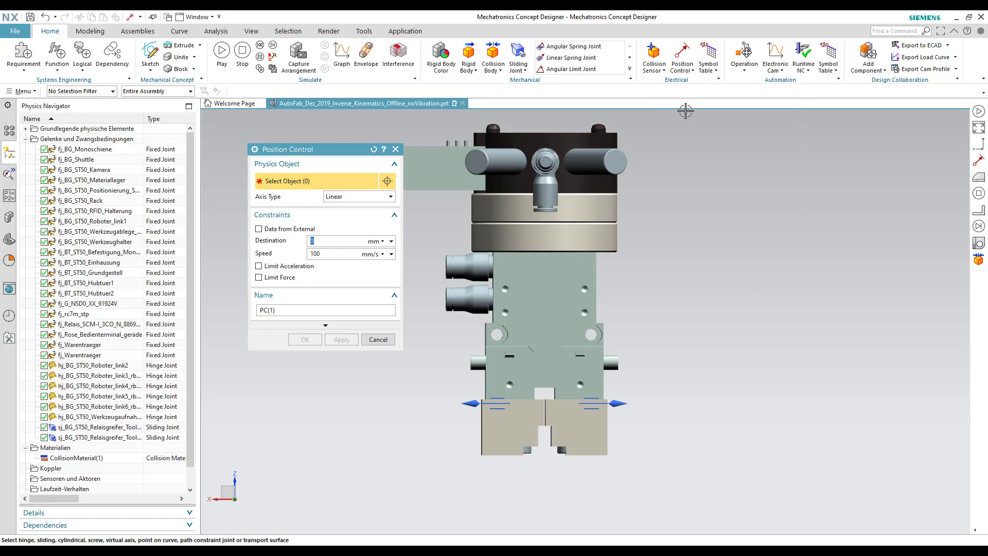
click(601, 400)
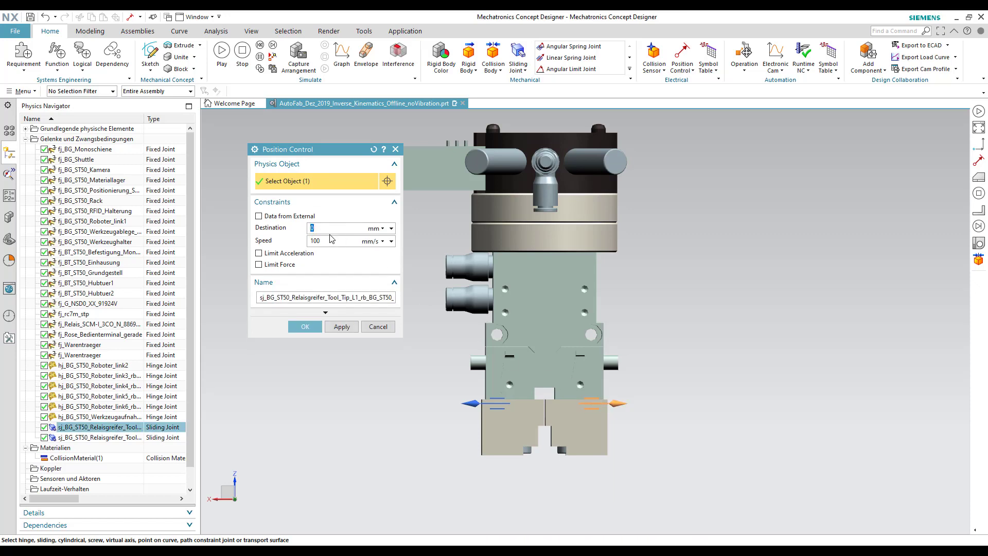
key(Tab)
text(5)
text(pc)
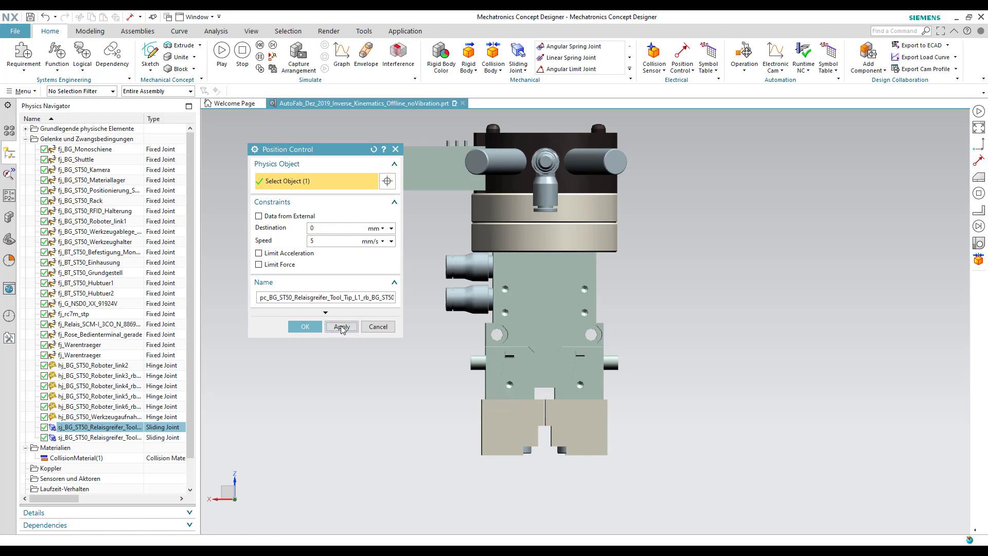
click(342, 327)
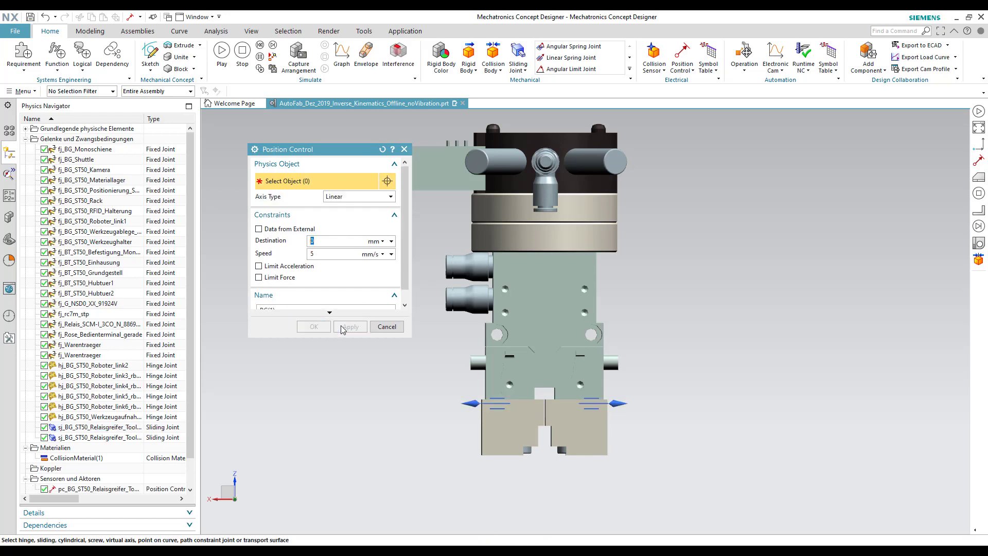
Create a position control on the Tool_Tip_R1 sliding joint, changing the name's prefix to pc
click(491, 404)
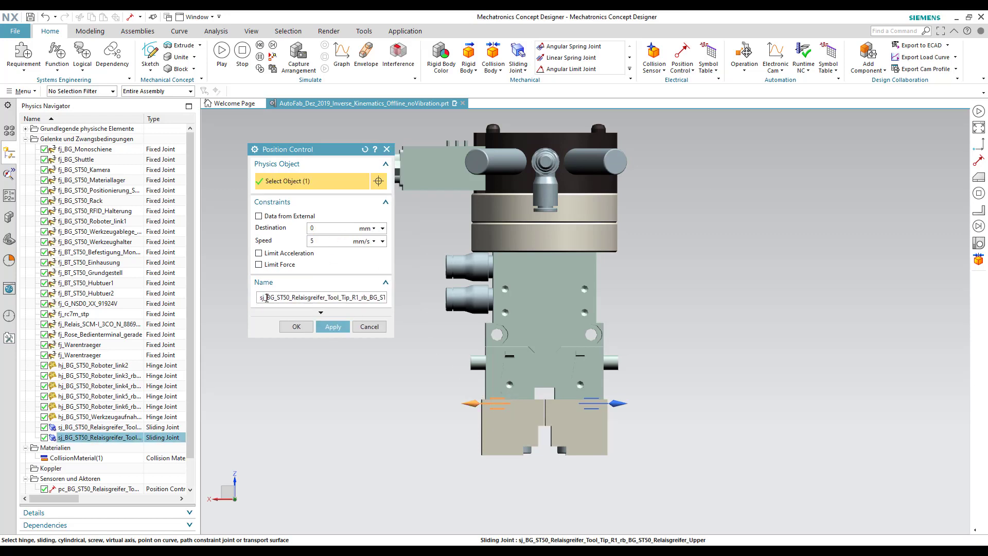
text(pc)
click(297, 326)
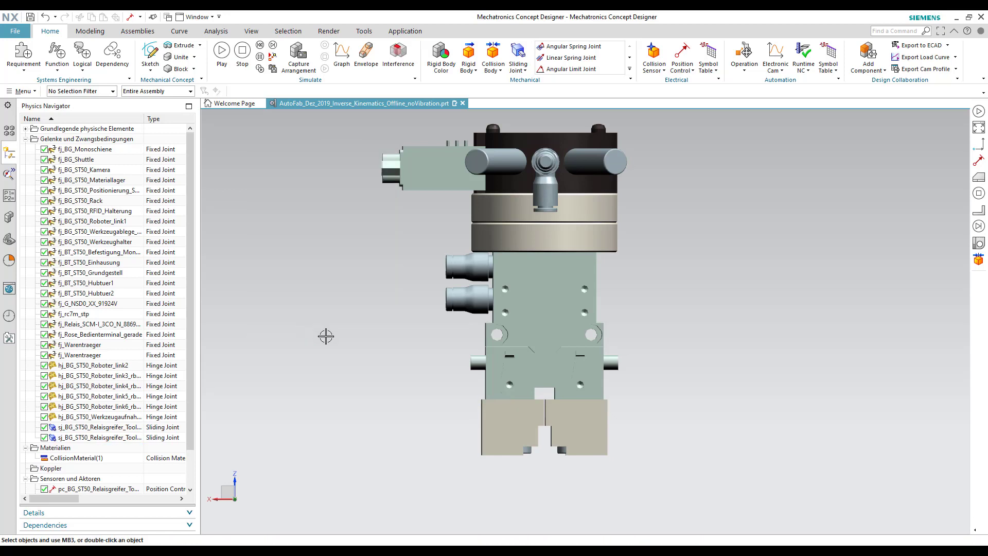
Create an operation named GripperOpenR_6mm that moves the Tool_Tip_L1 position control to 6 mm
click(745, 54)
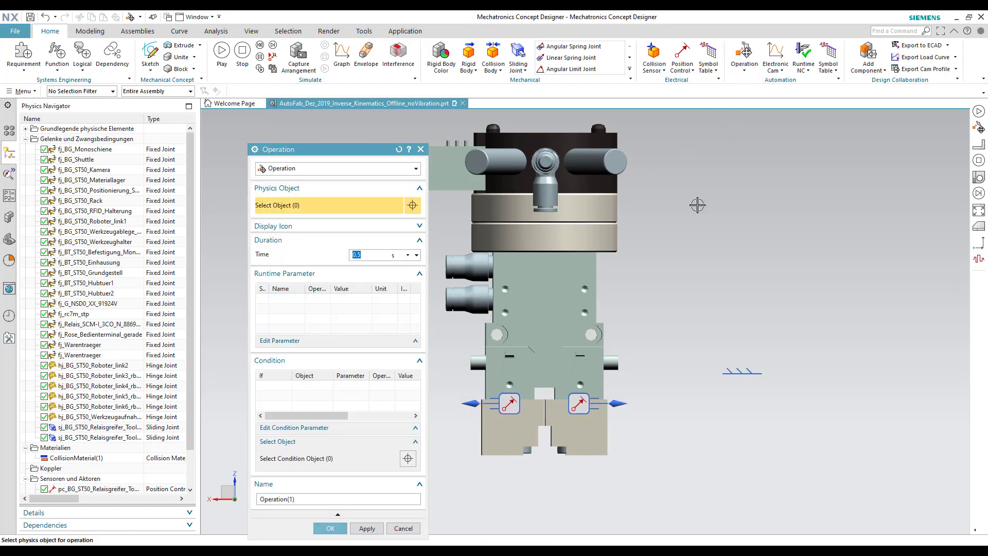
click(584, 401)
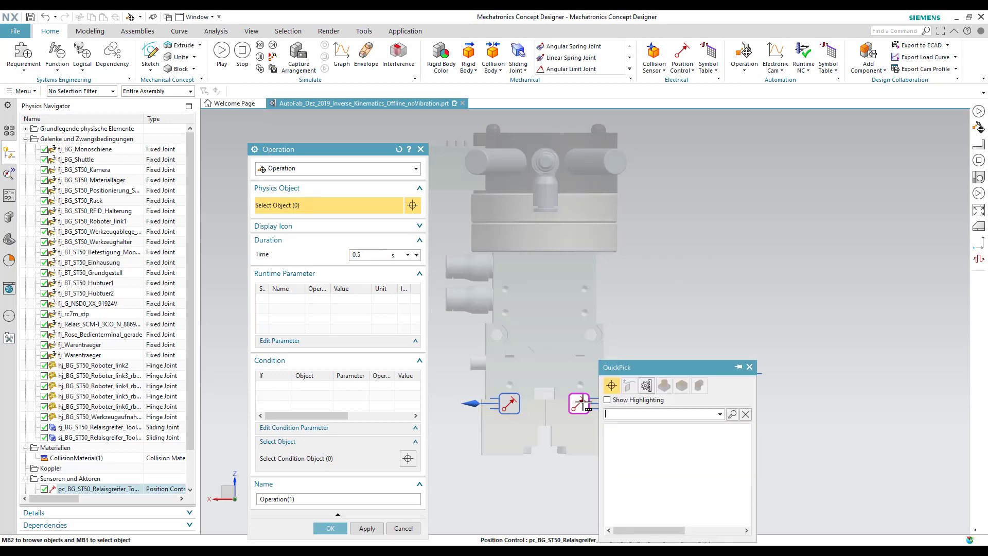
click(624, 429)
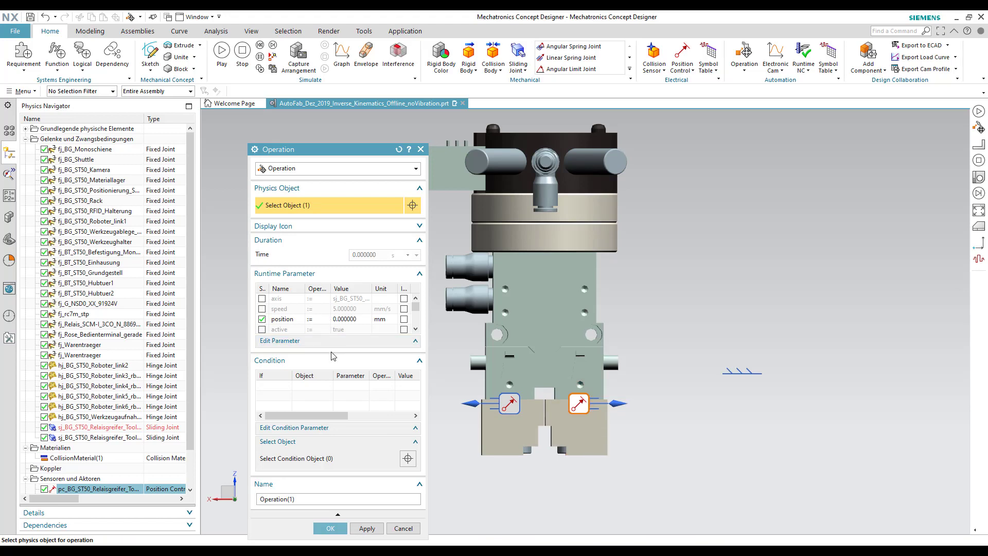
click(348, 320)
click(359, 343)
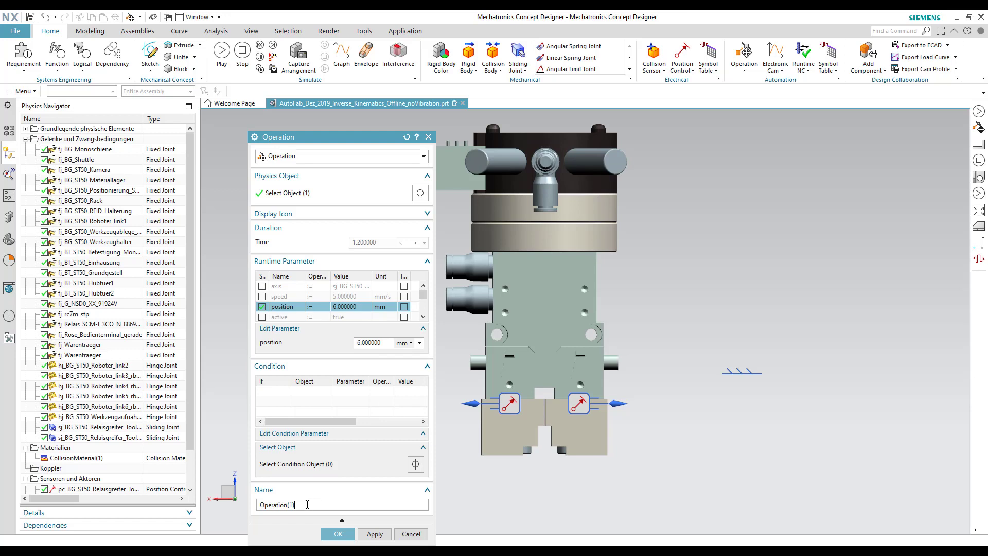
double_click(307, 504)
text(GripperOpenR_6mm)
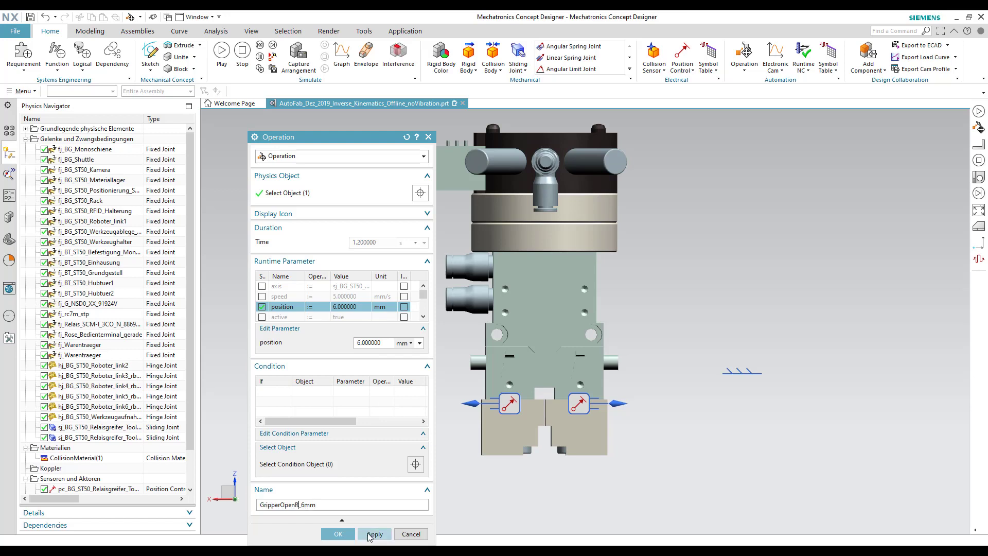
click(369, 535)
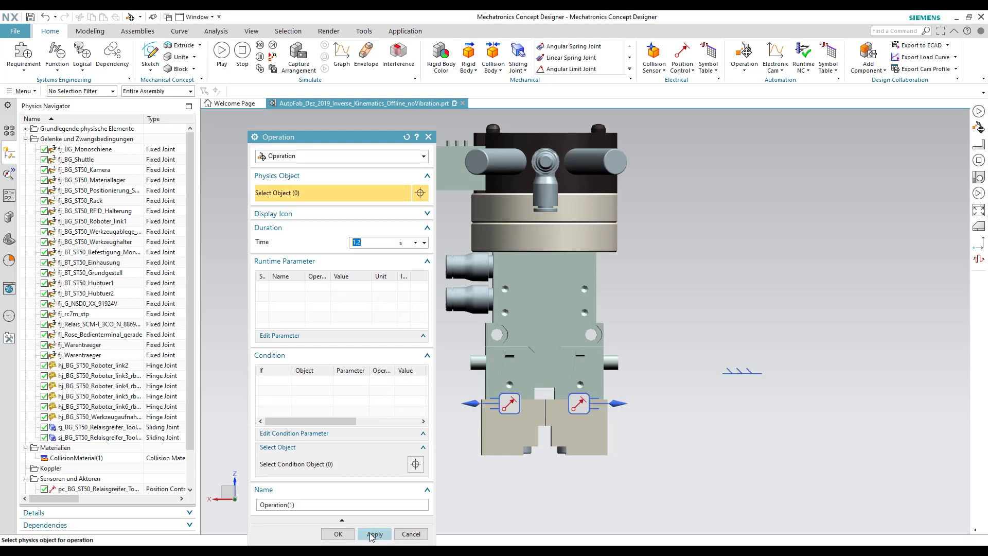
Create an operation named GripperOpenL_6mm that moves the Tool_Tip_R1 position control to 6 mm
click(509, 403)
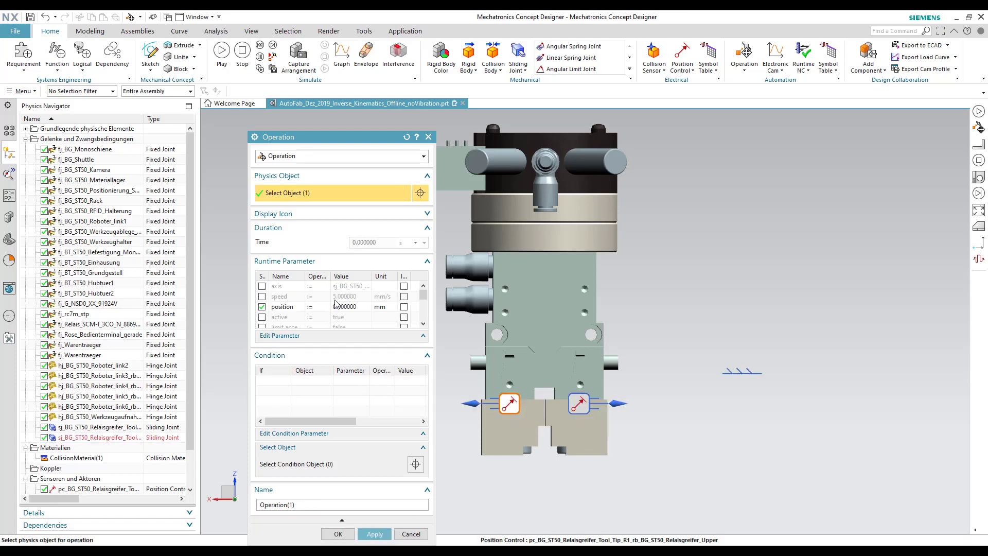
click(359, 332)
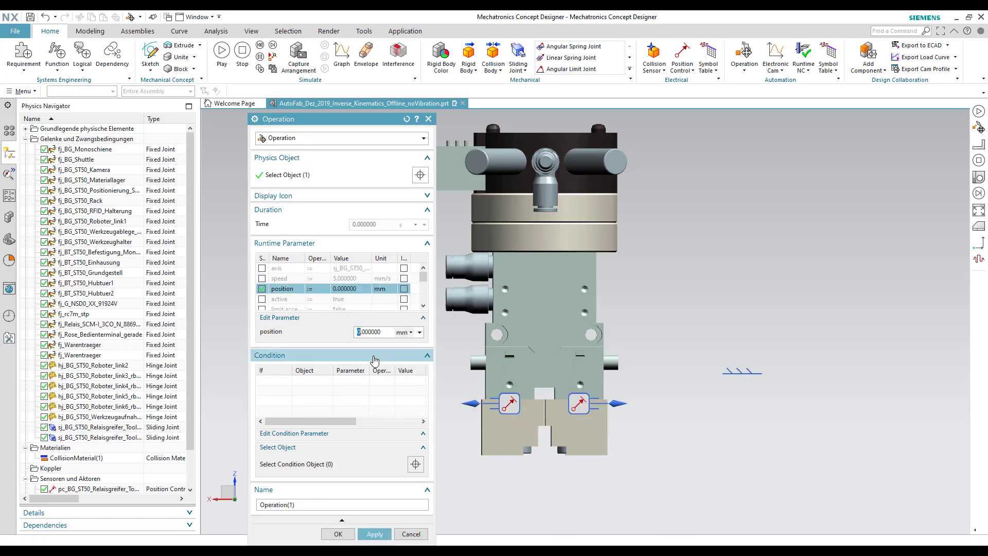
text(6)
key(Tab)
text(GripperOpenL_6mm)
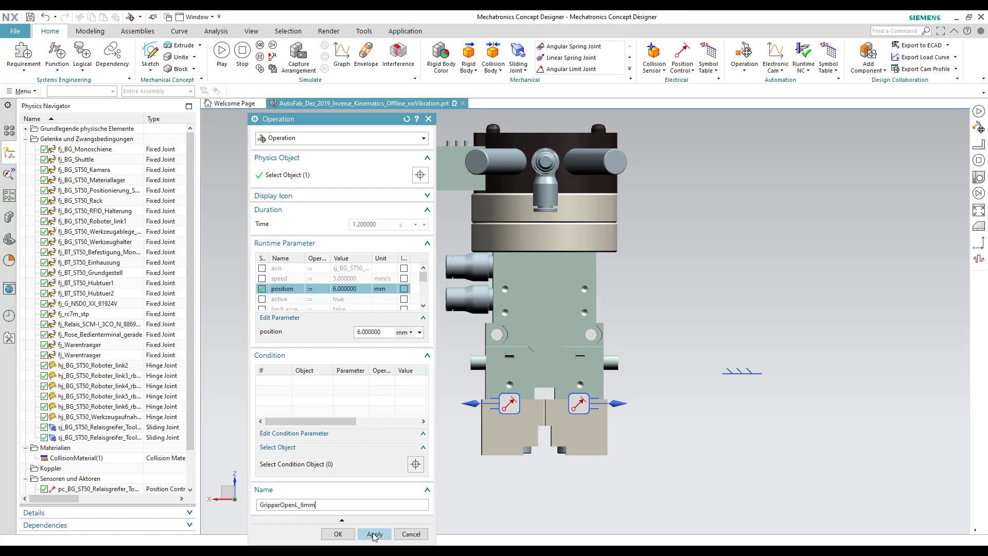
click(374, 534)
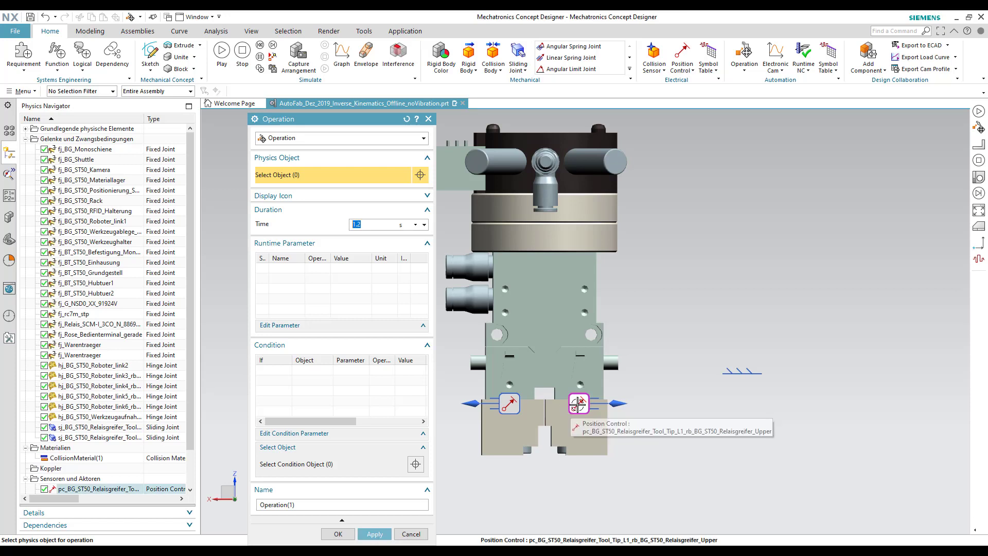
Create an operation named GripperCloseR_1.5mm that moves the Tool_Tip_L1 position control to 1.5 mm
click(570, 405)
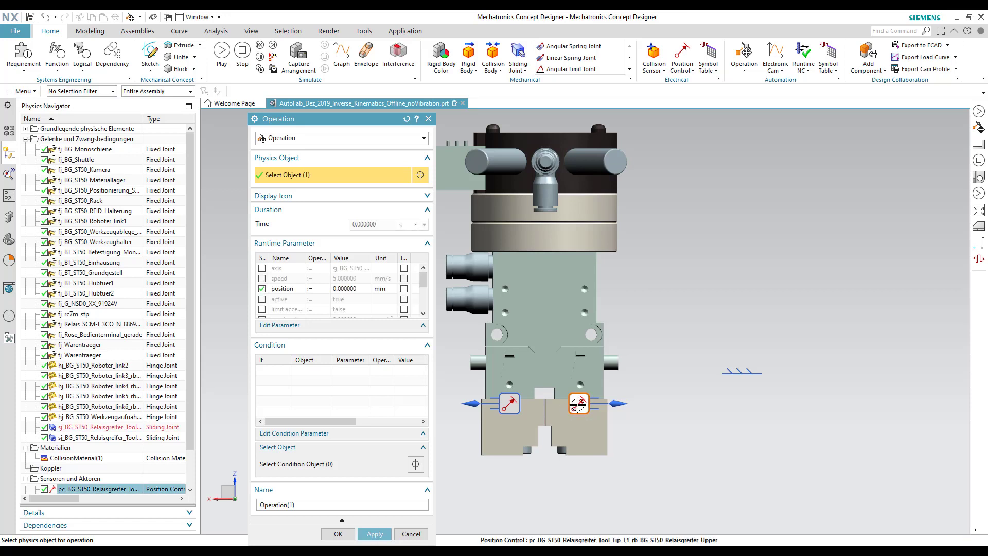
click(344, 290)
click(364, 322)
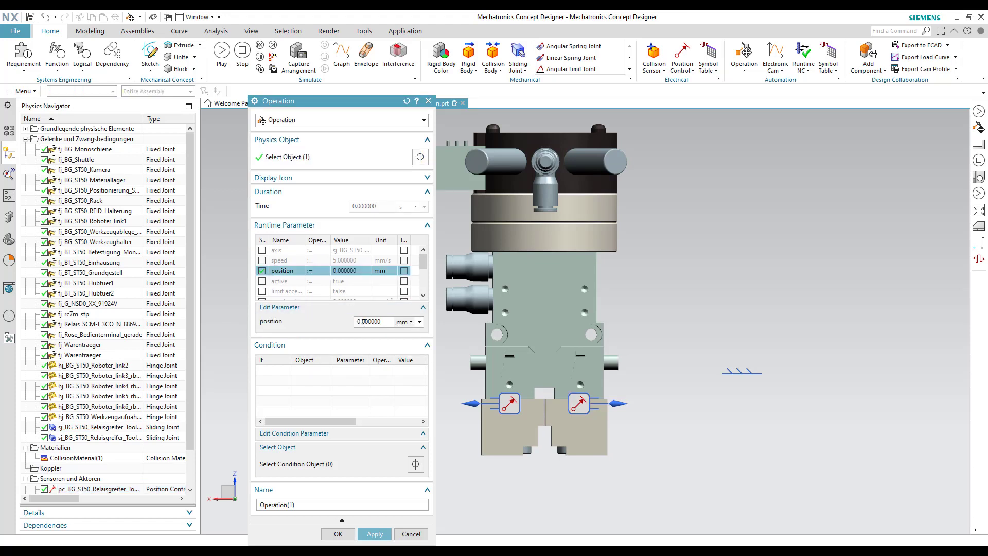
text(1.5)
drag(321, 504, 226, 514)
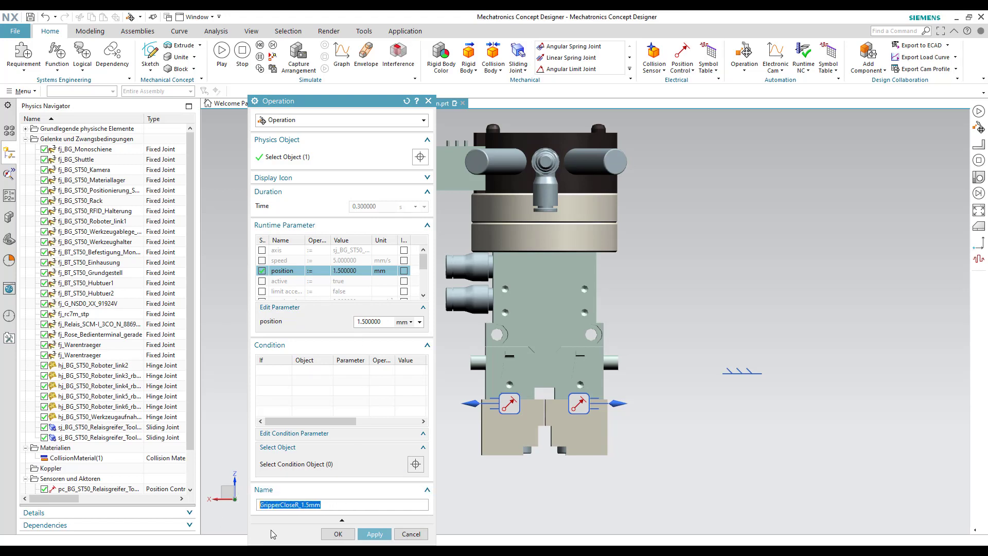
click(375, 533)
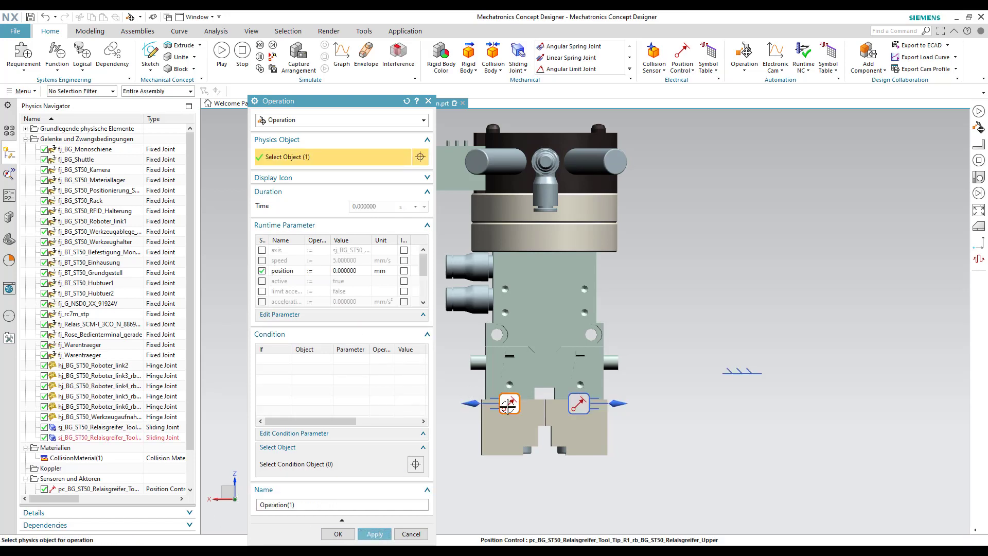
Create an operation named GripperCloseL_1.5mm that moves the Tool_Tip_R1 position control to 1.5 mm
click(348, 270)
text(1.5)
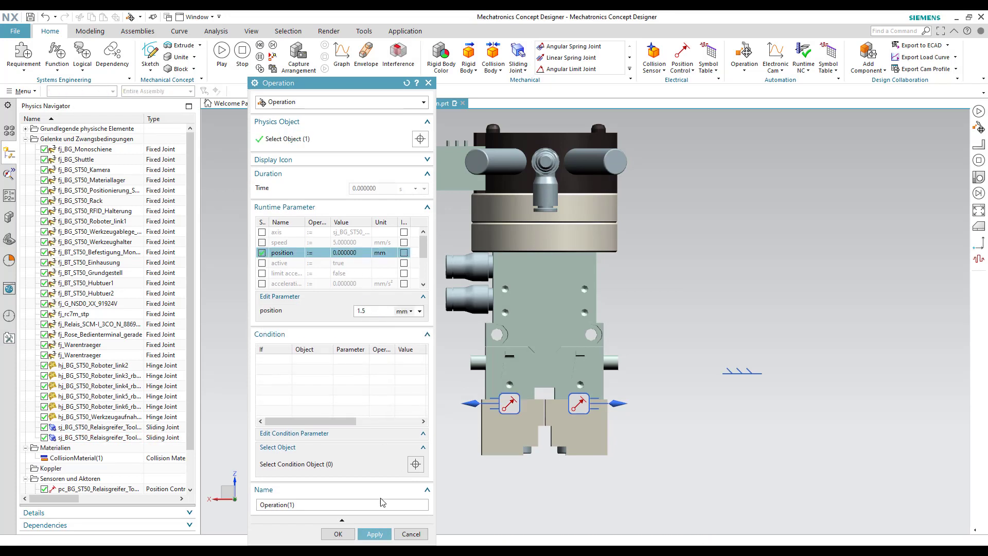
drag(303, 505, 275, 505)
drag(275, 504, 258, 505)
text(GripperCloseL_1.5mm)
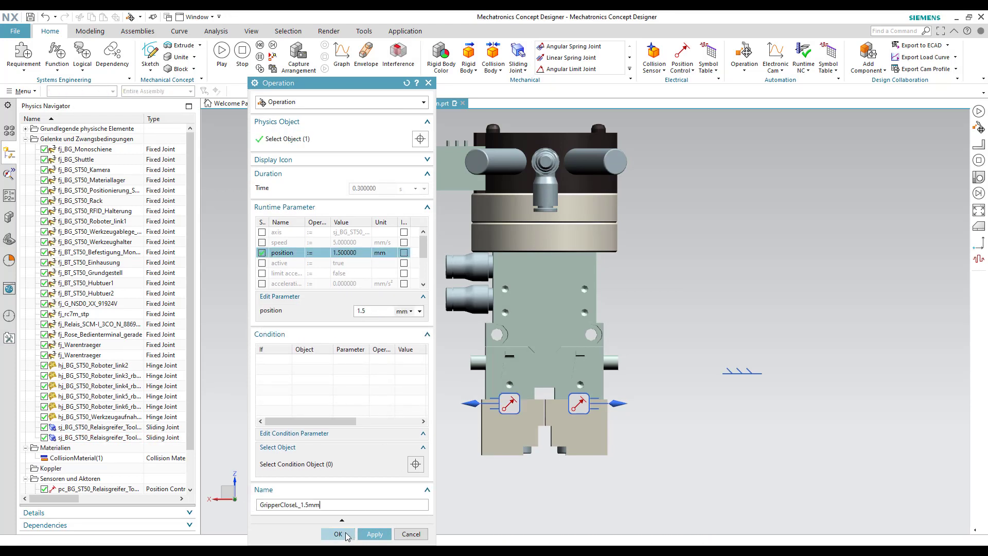
click(345, 535)
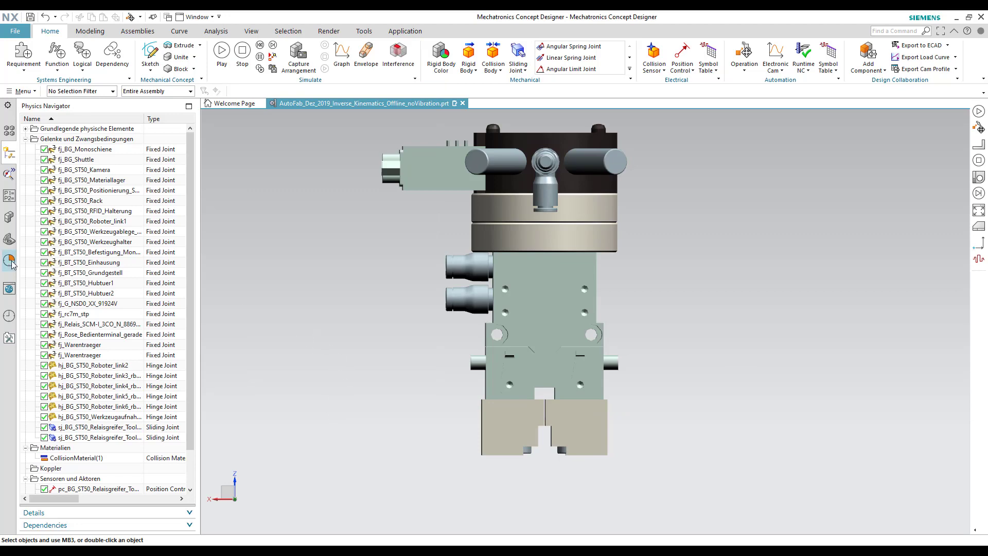
Create two new groups under Root in the Sequence Editor
click(10, 261)
click(110, 141)
right_click(110, 140)
click(138, 159)
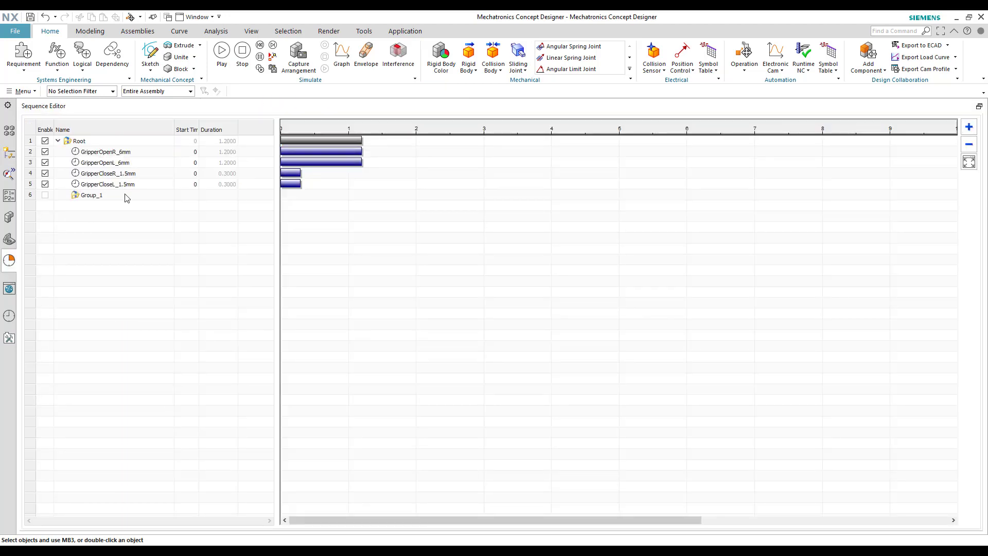
click(113, 197)
click(116, 140)
right_click(116, 141)
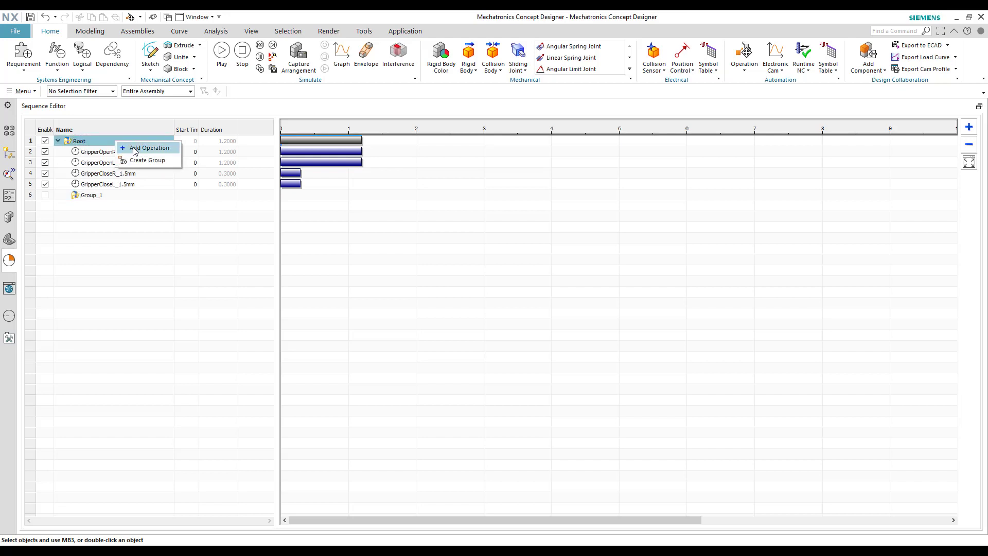
click(135, 159)
Rename the two new sequence groups as GripperTool_Open and GripperTool_Close
click(102, 197)
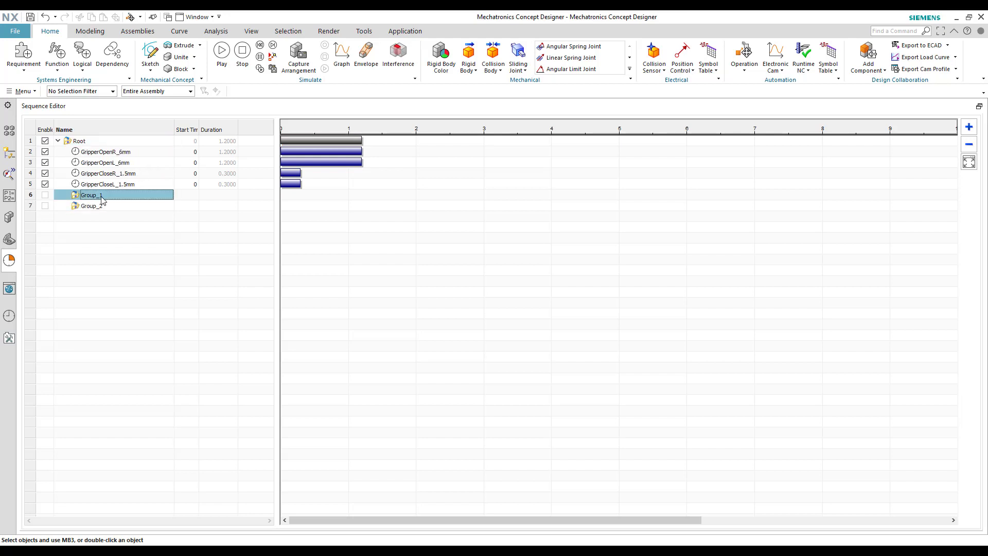
click(102, 200)
text(GripperTool_Open)
click(102, 206)
click(101, 206)
text(GripperTool_Close)
key(Return)
Move the GripperOpenR_6mm and GripperOpenL_6mm operations into the GripperTool_Open group
click(137, 152)
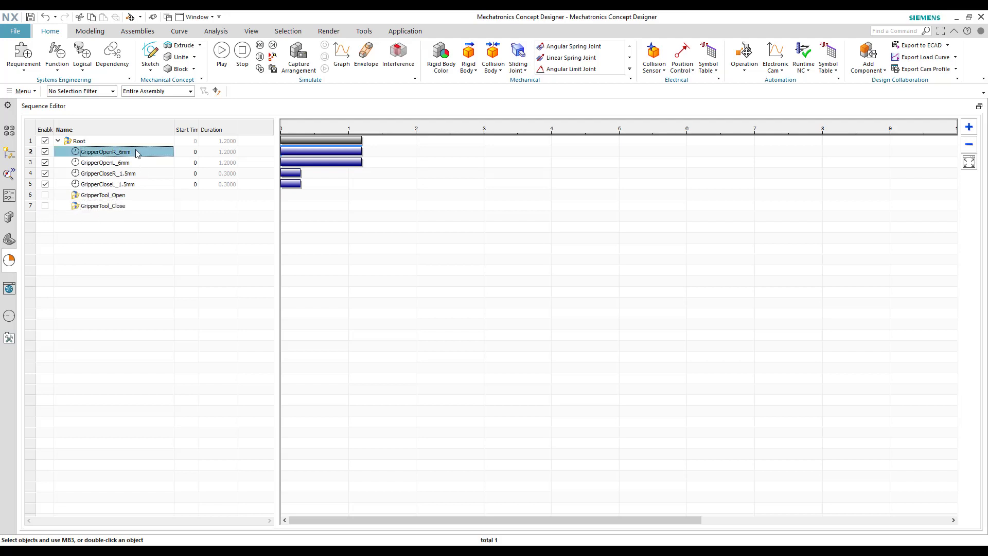
ctrl+click(139, 163)
right_click(139, 162)
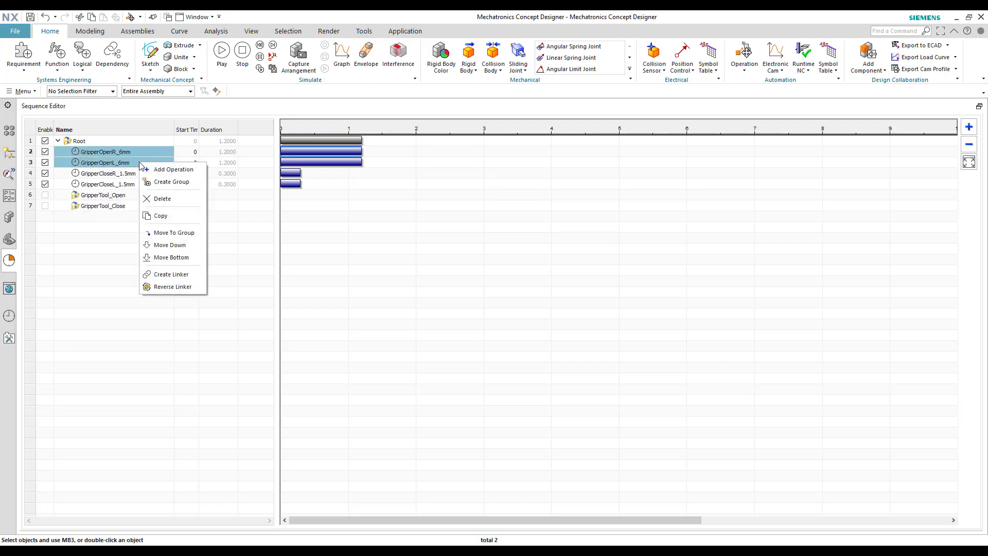
click(182, 232)
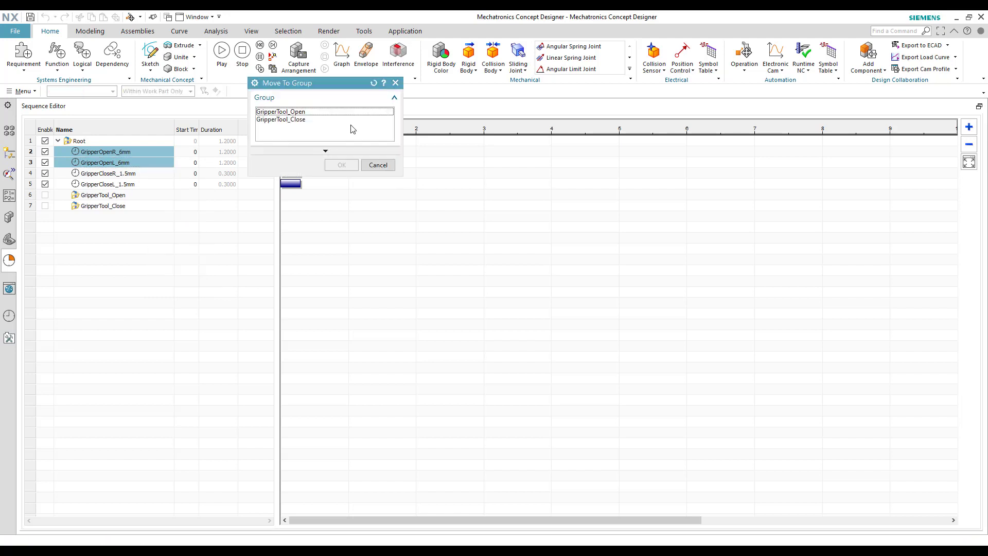
click(304, 113)
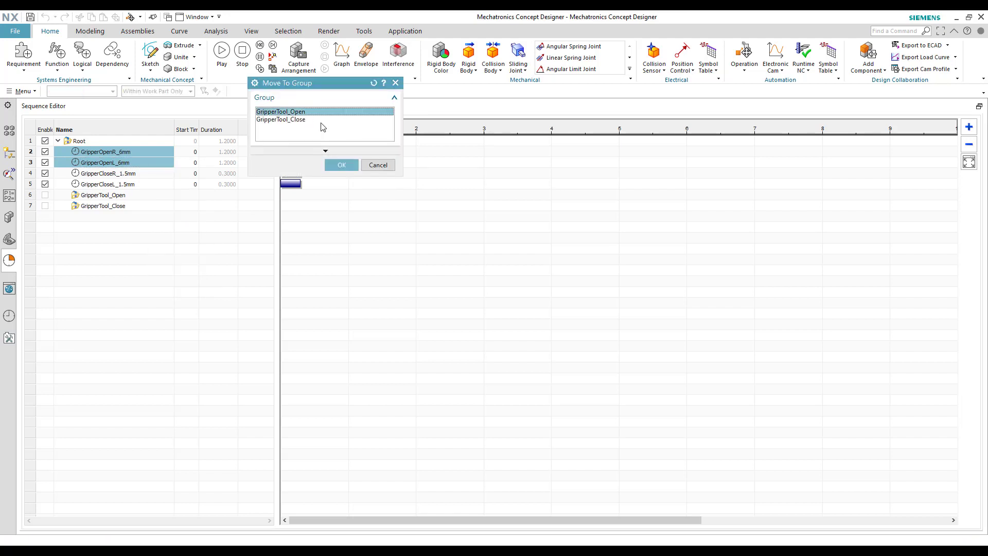
click(348, 169)
Select the GripperCloseR_1.5mm and GripperCloseL_1.5mm operations together in the sequence
click(102, 155)
ctrl+click(113, 166)
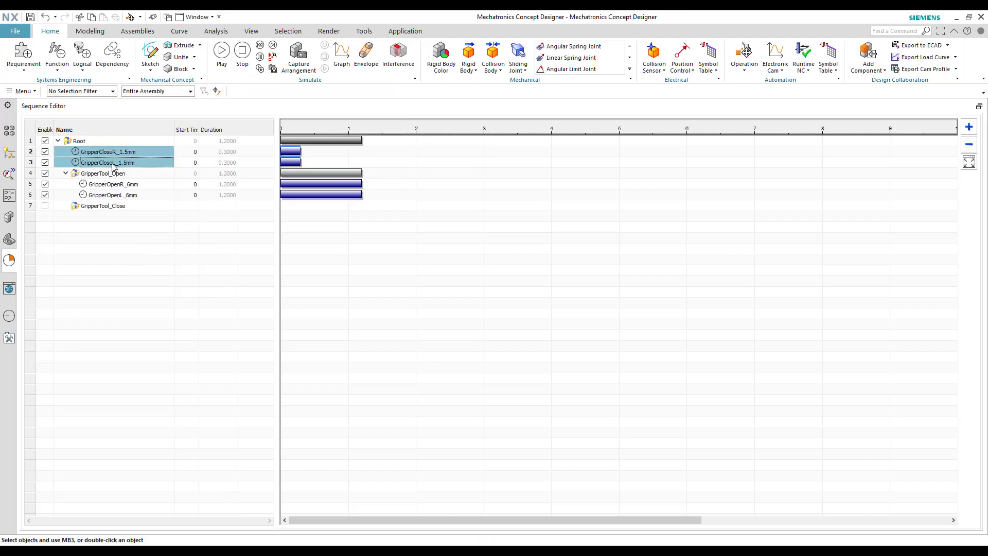
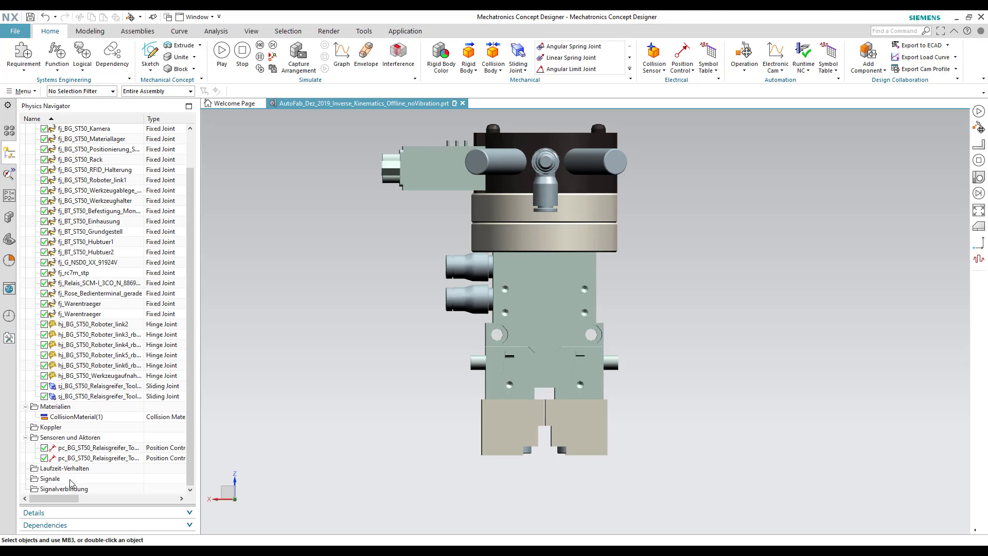
Create an input signal named RunGripperTool with data type int in the Signale folder
right_click(71, 481)
mouse_move(118, 511)
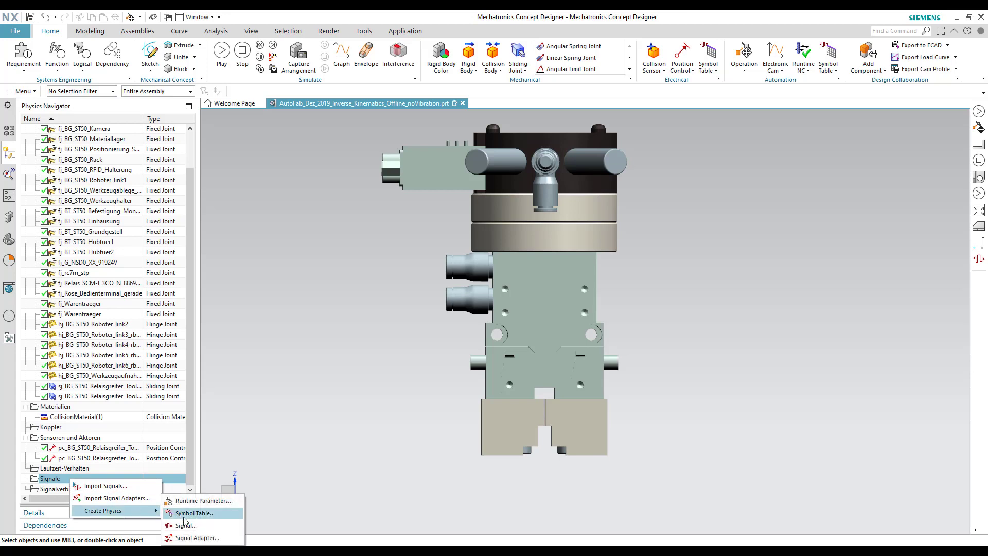
click(184, 524)
click(364, 155)
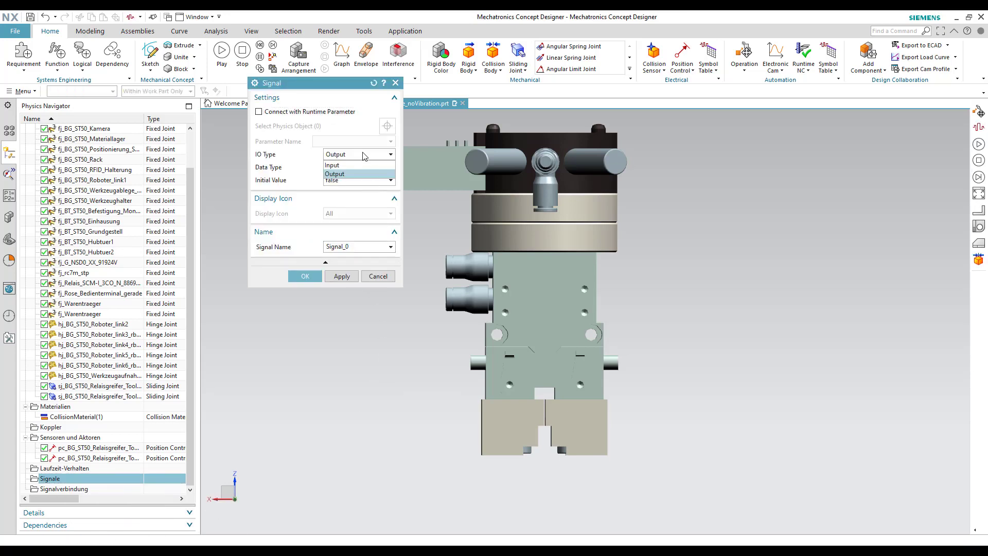
click(360, 165)
click(357, 168)
click(354, 191)
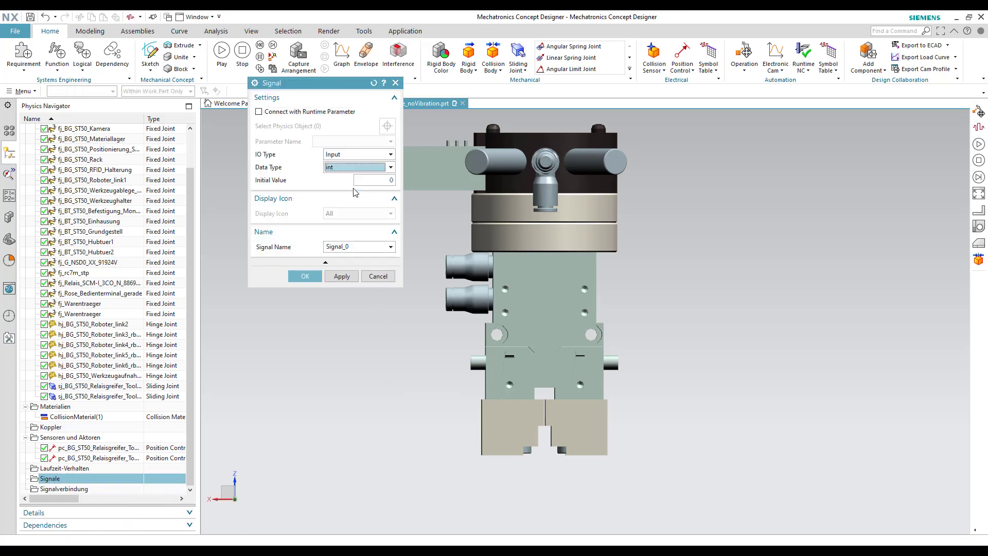
double_click(360, 246)
text(GripperTool)
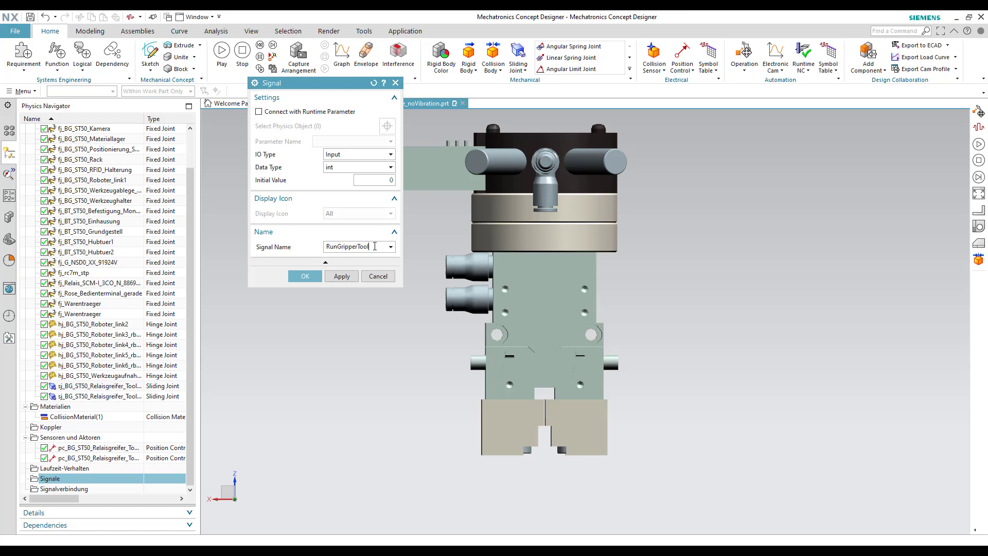
click(315, 276)
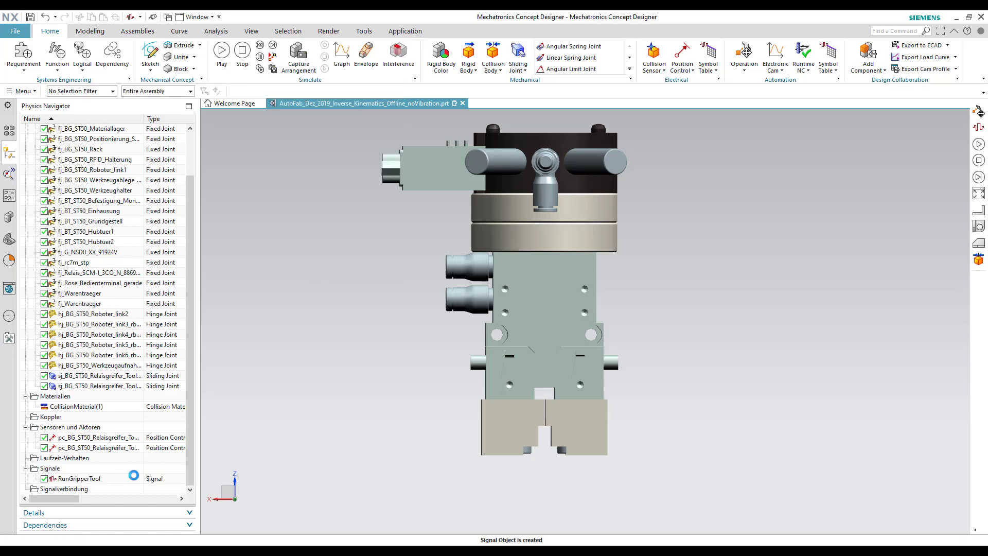
Add an operation to the GripperTool_Open group with the RunGripperTool signal as its condition object
click(10, 260)
click(134, 152)
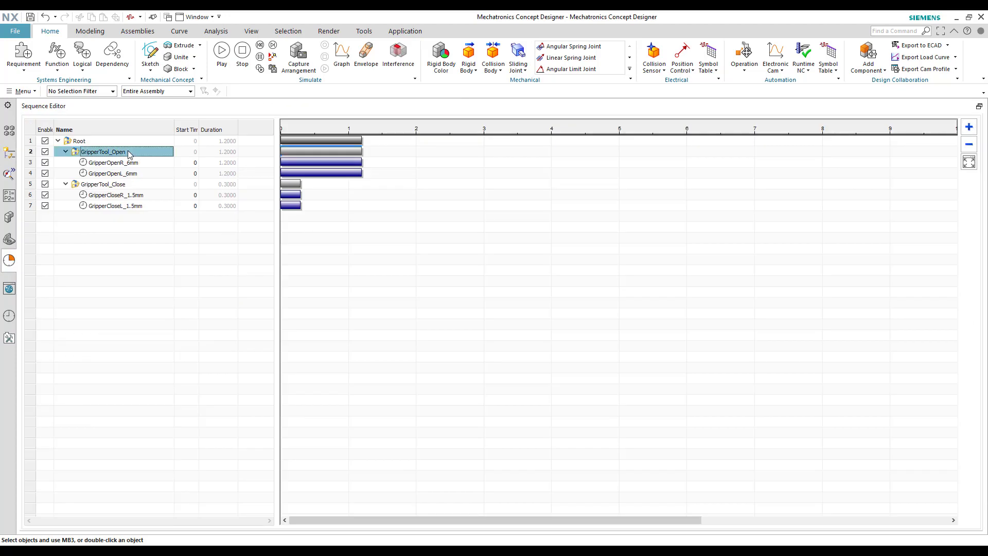
right_click(128, 151)
click(146, 157)
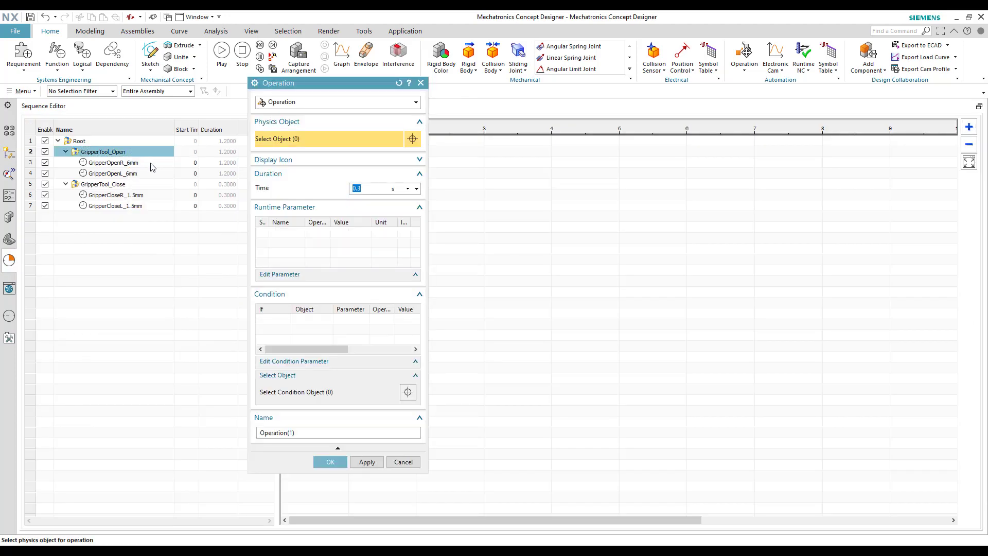
click(300, 393)
click(9, 155)
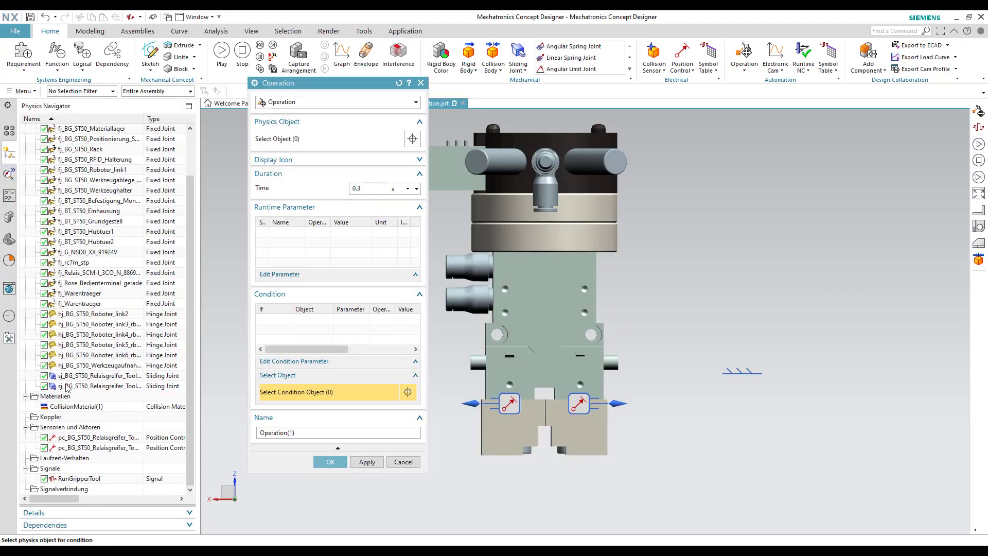
click(93, 480)
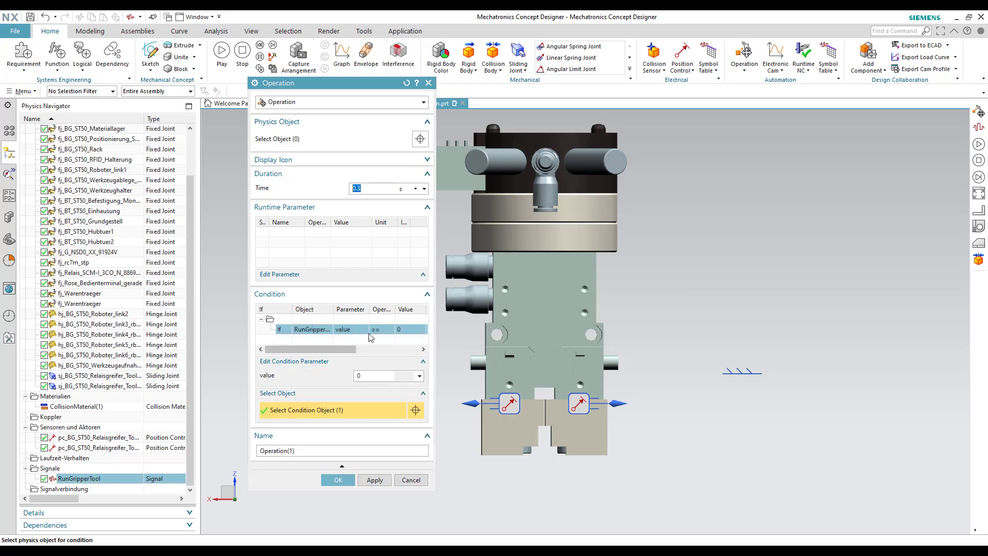
Set the operation's condition value to 1 and name the operation GripperToolOpen
click(368, 375)
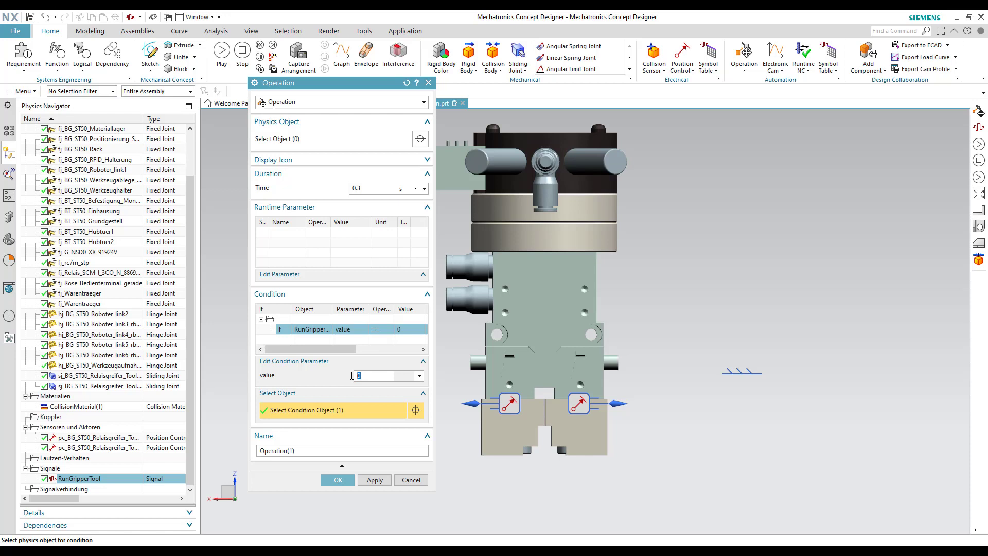
text(1)
drag(303, 451, 239, 443)
click(328, 449)
click(337, 480)
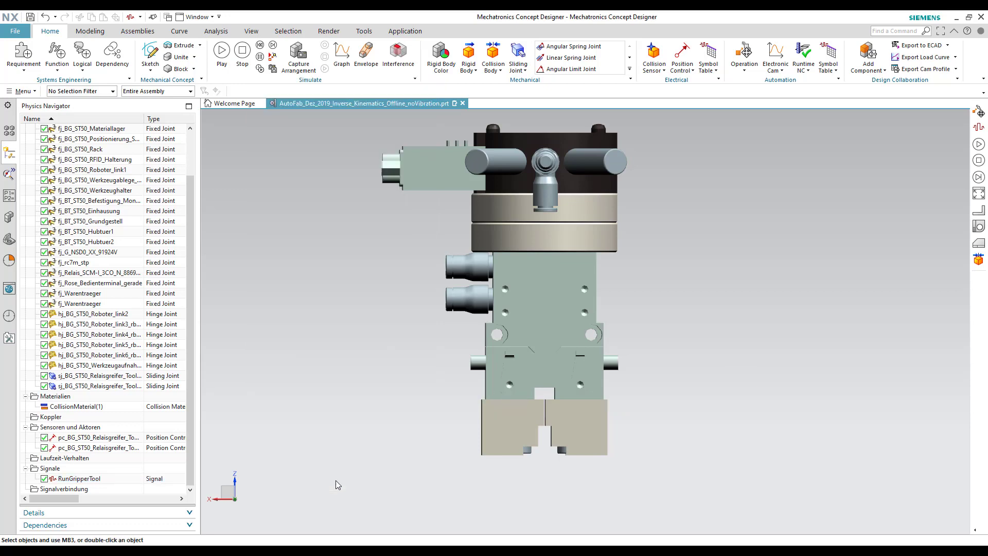
Move the GripperToolOpen operation to the first place in the GripperTool_Open group
click(14, 257)
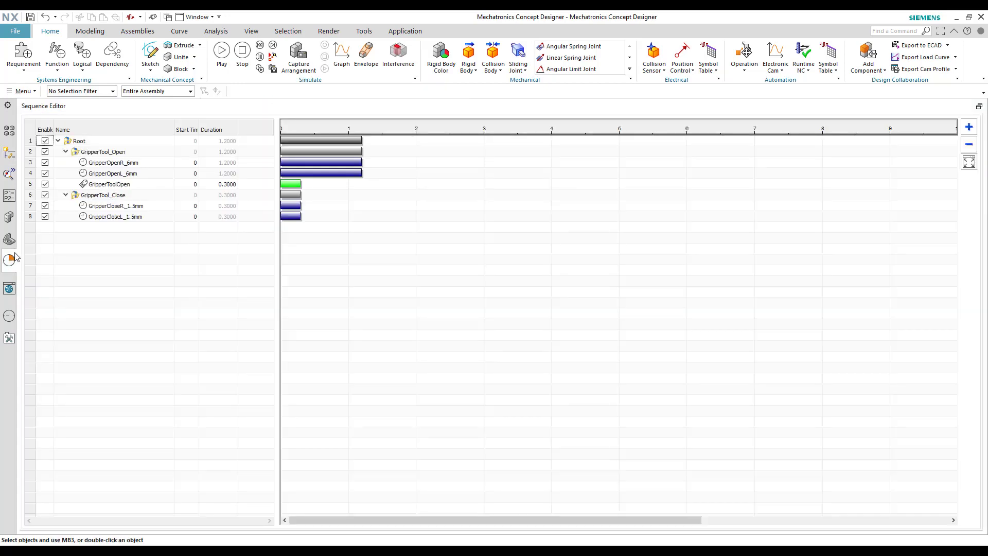
right_click(133, 183)
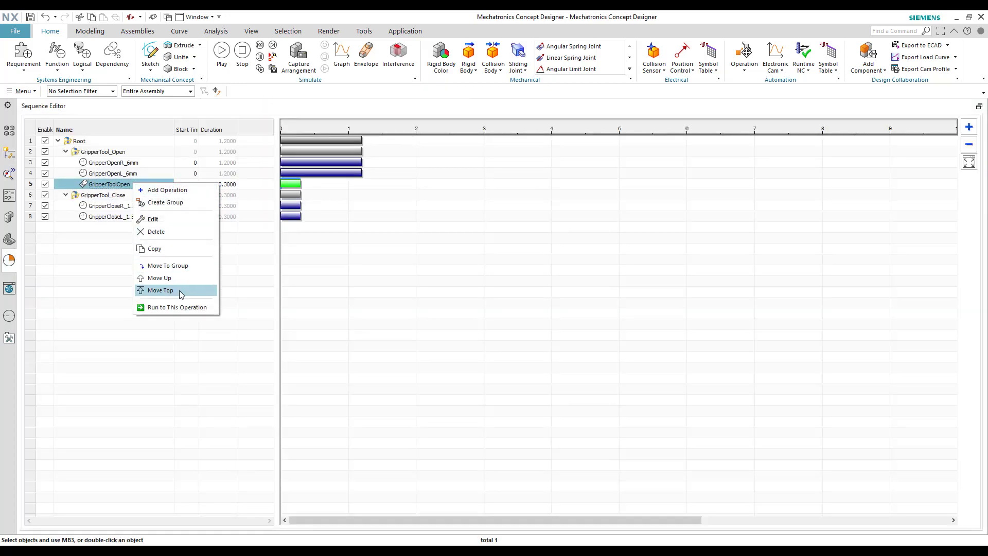
click(160, 291)
Add an operation to the GripperTool_Close group with the RunGripperTool signal as its condition object
right_click(135, 195)
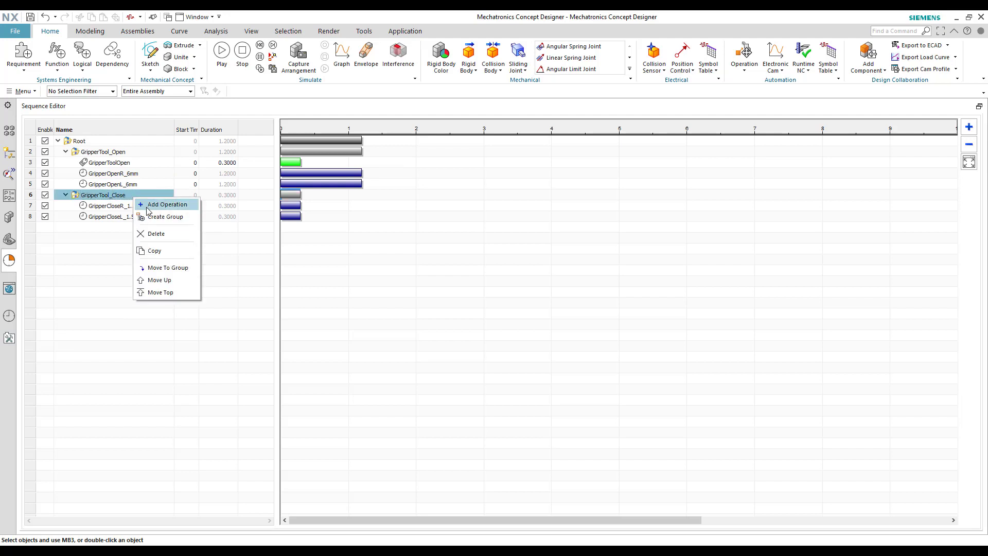
click(148, 206)
click(304, 397)
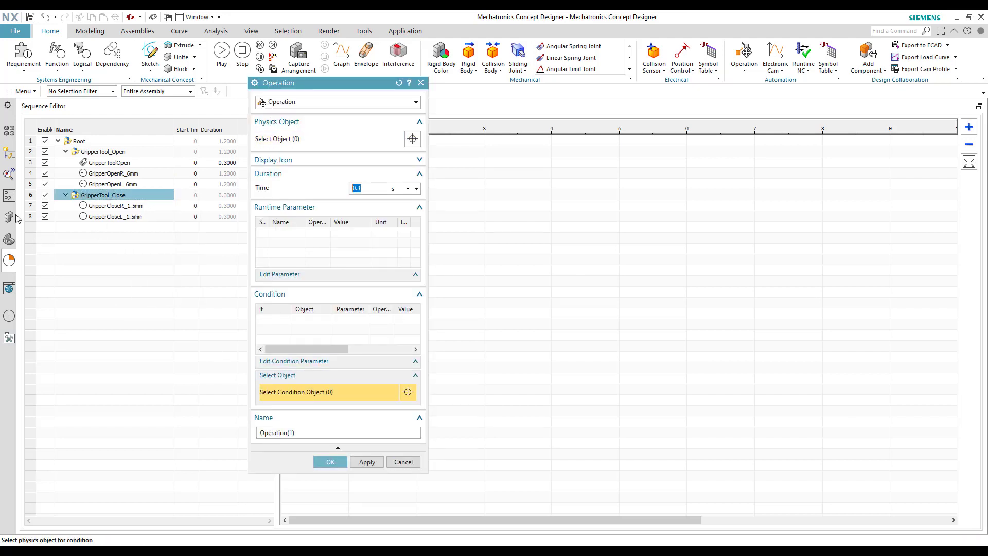
click(10, 153)
click(94, 480)
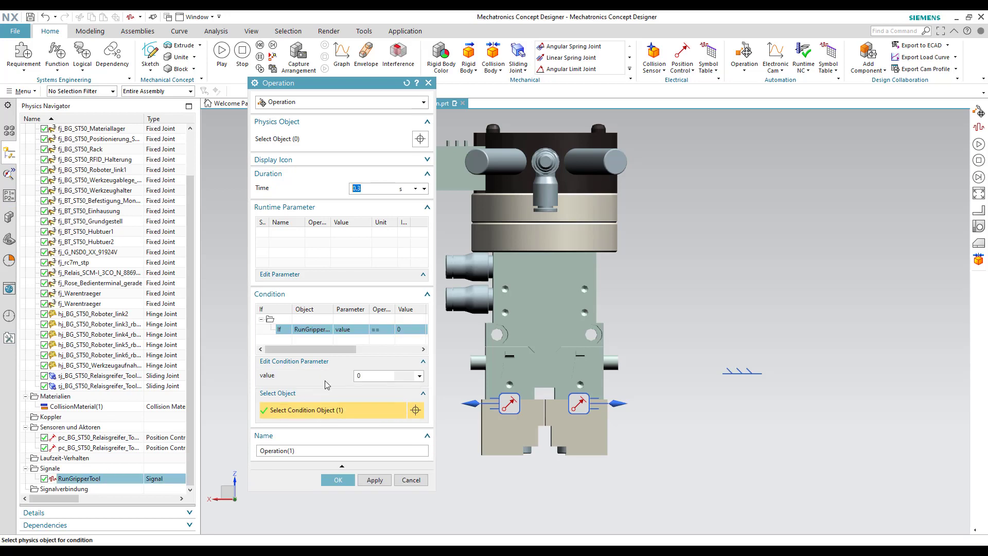
Set the operation's condition value to 2 and name the operation GripperToolClose
click(359, 375)
text(2)
key(Tab)
text(GripperToolClose)
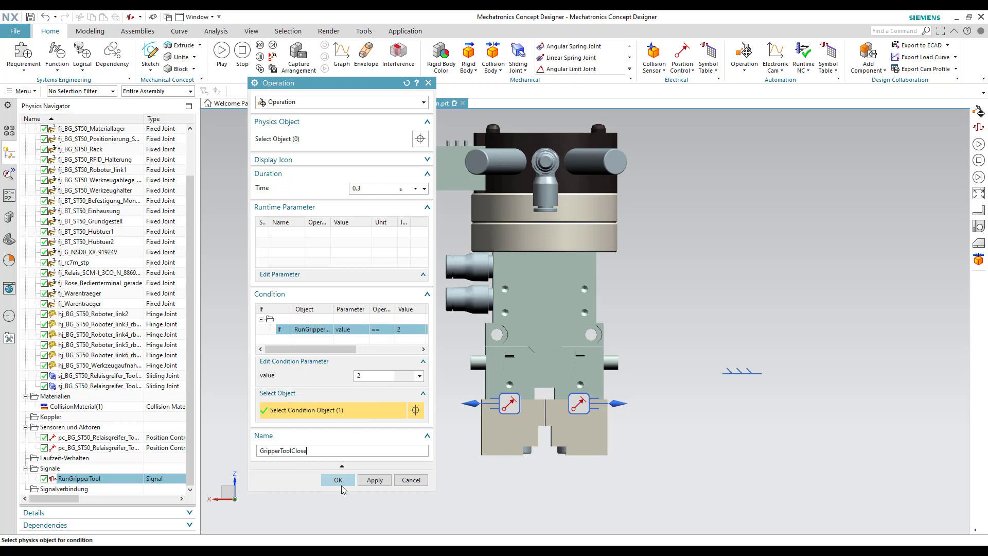
click(338, 479)
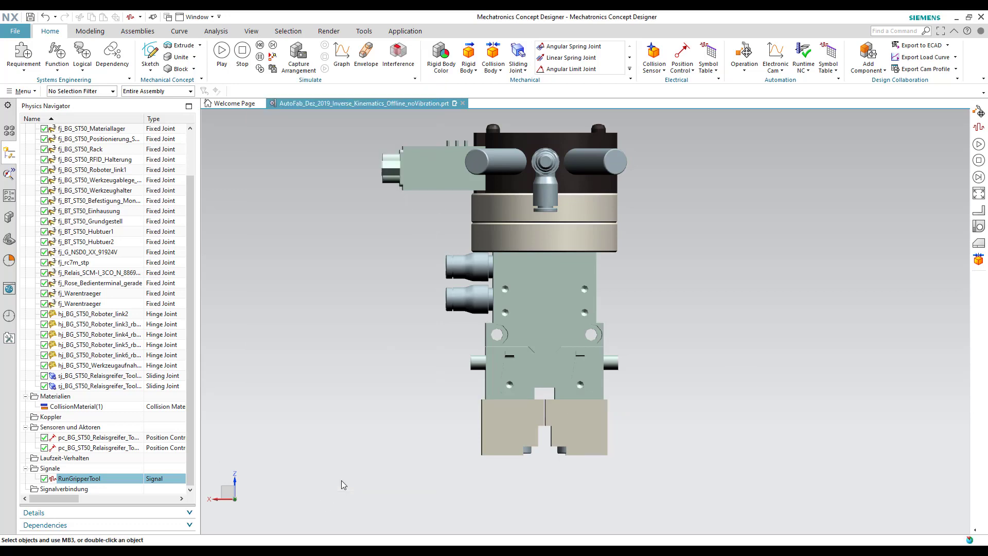
Move the GripperToolClose operation to the first place in the GripperTool_Close group
click(10, 260)
click(132, 227)
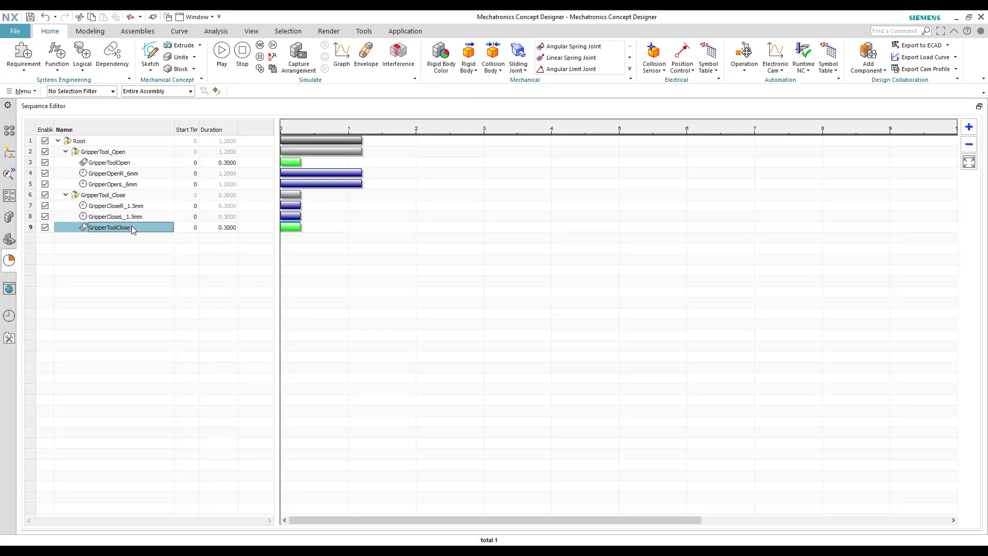
right_click(132, 230)
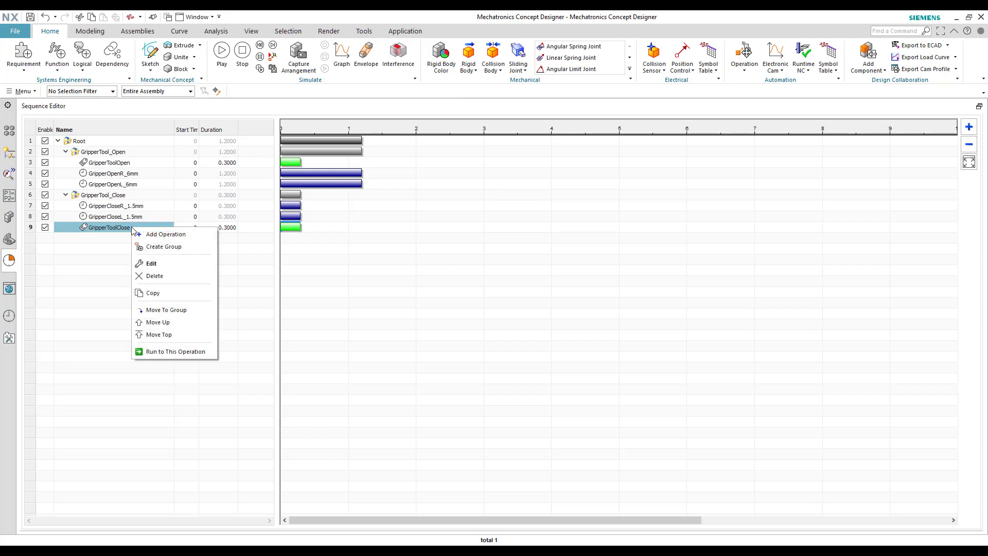
click(178, 334)
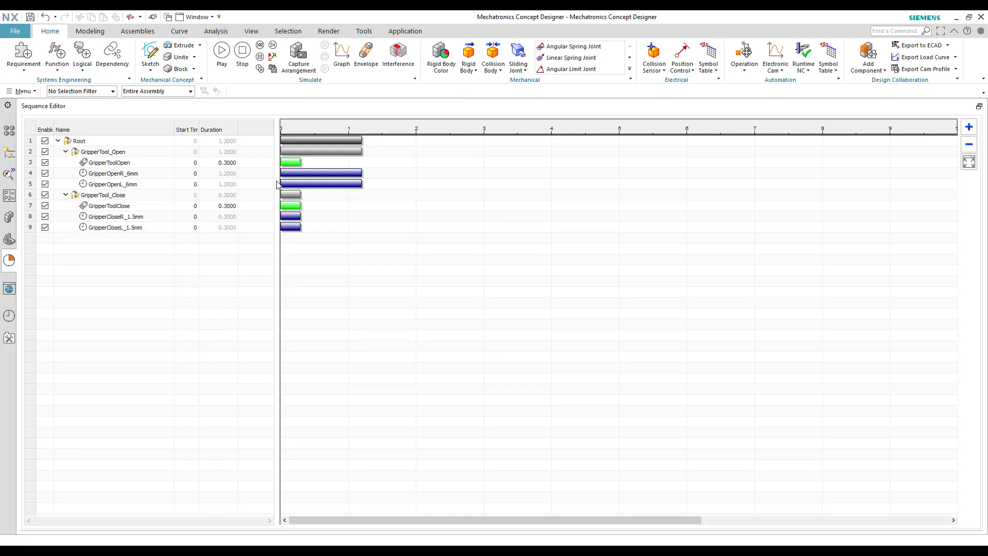
Link GripperToolOpen to both 6mm opening operations and GripperToolClose to both 1.5mm closing operations in the sequence timeline
click(294, 162)
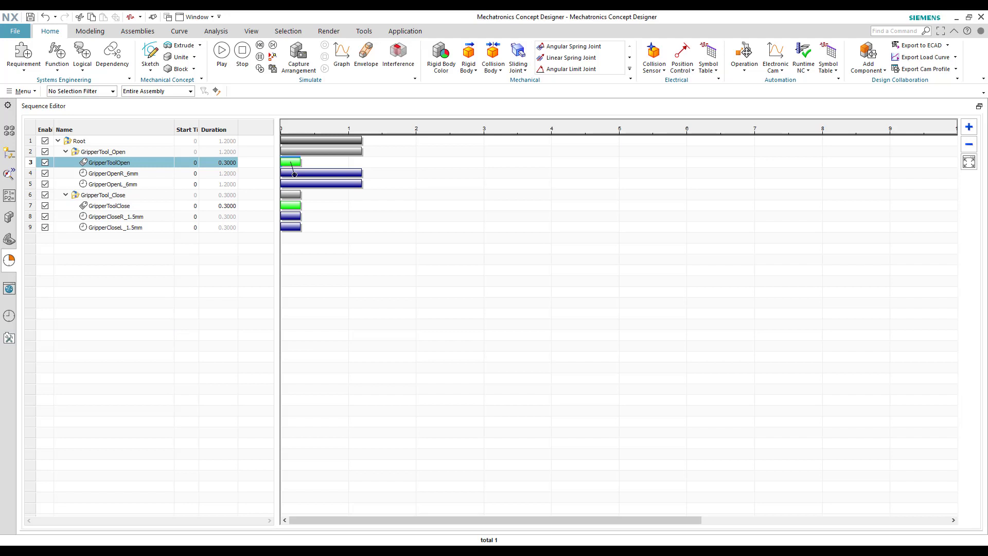
drag(294, 175, 297, 227)
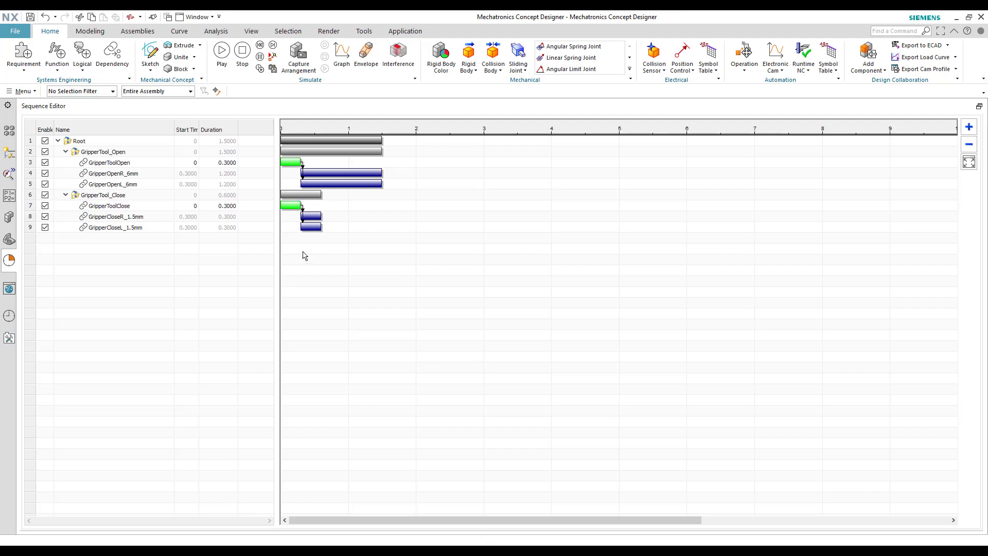
Add the RunGripperTool signal to the Runtime Inspector and open the inspector
click(9, 153)
click(109, 481)
right_click(109, 481)
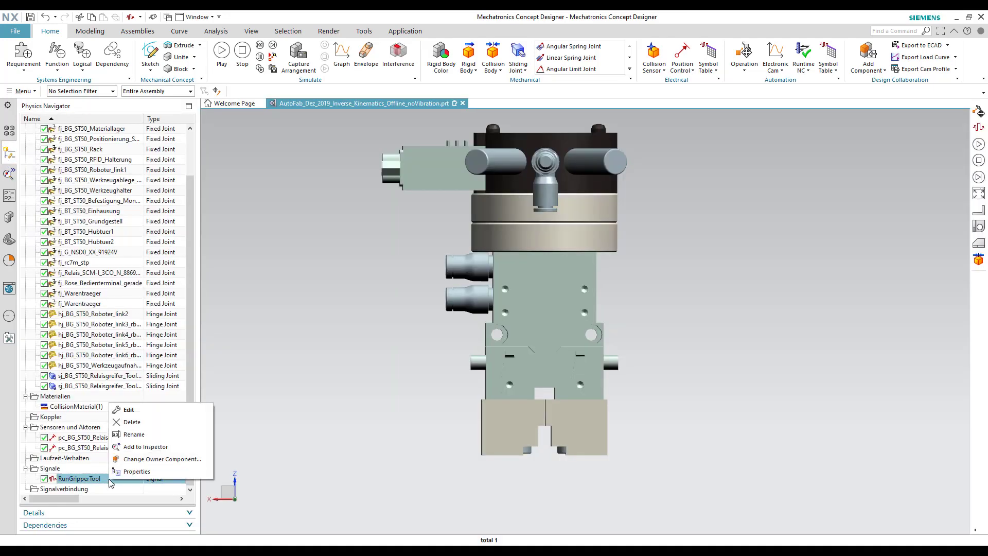
click(145, 450)
click(5, 176)
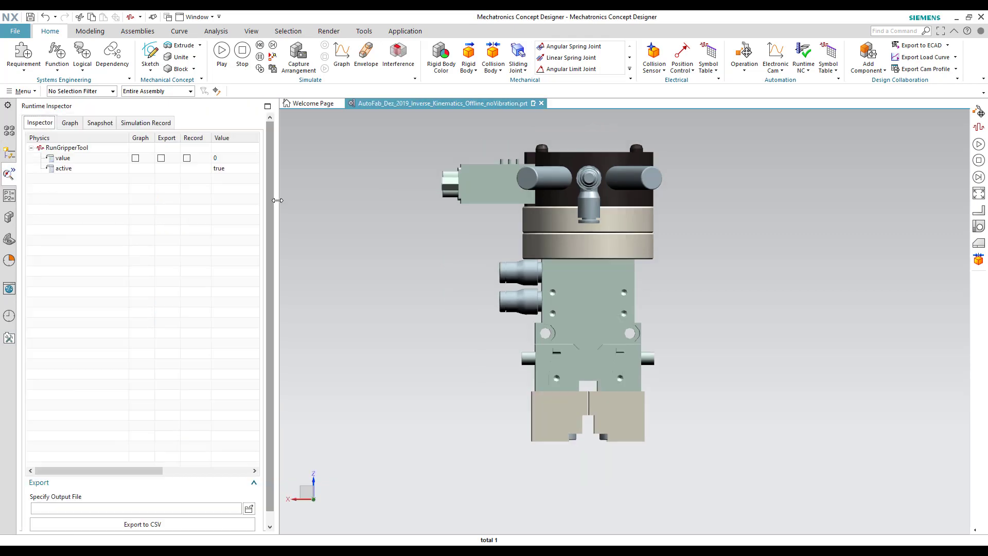
Start the simulation and test opening and closing the gripper by setting the RunGripperTool value to 1 and to 2
click(222, 51)
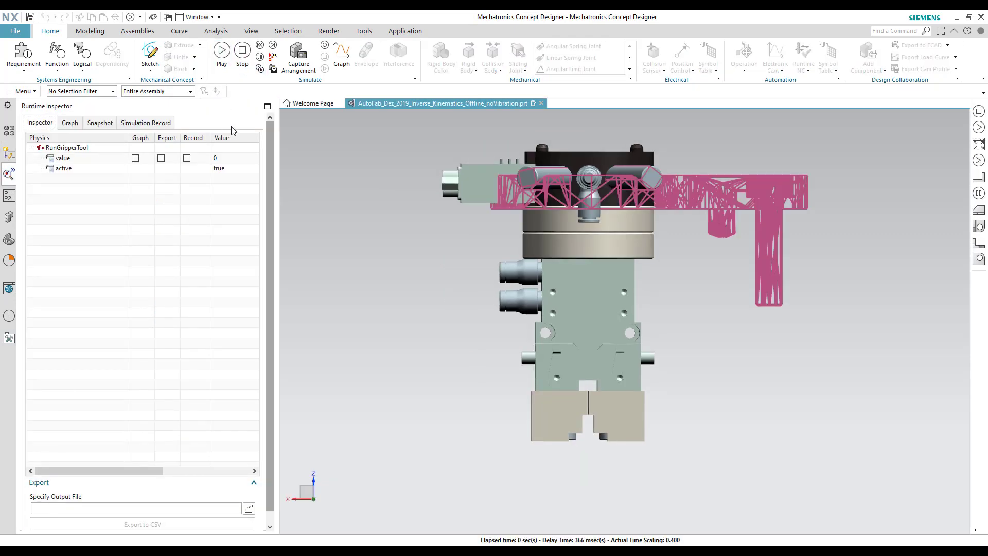
double_click(234, 158)
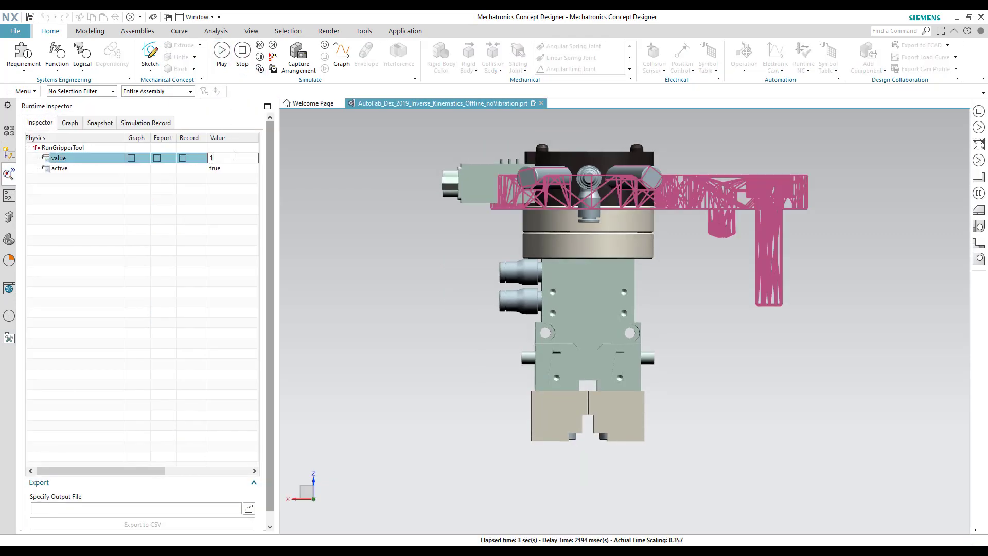
text(1)
click(226, 200)
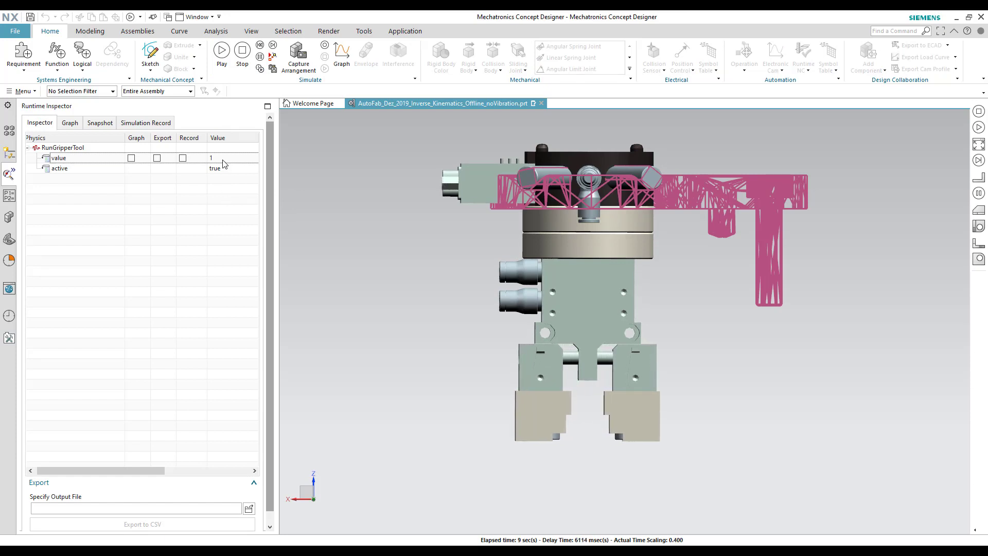
click(223, 161)
text(2)
click(225, 200)
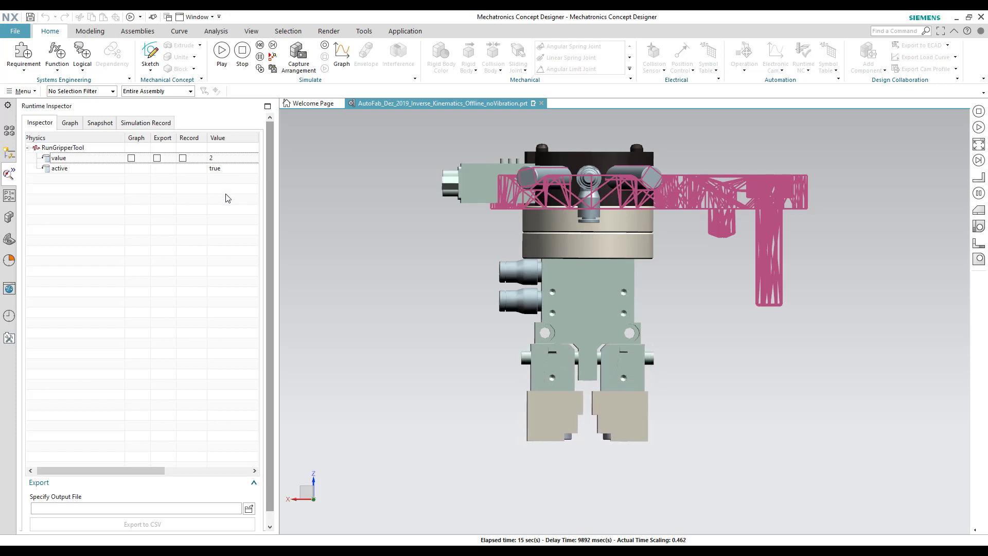
Reopen the gripper by setting the RunGripperTool value back to 1, and stop the simulation
click(223, 158)
text(1)
click(226, 211)
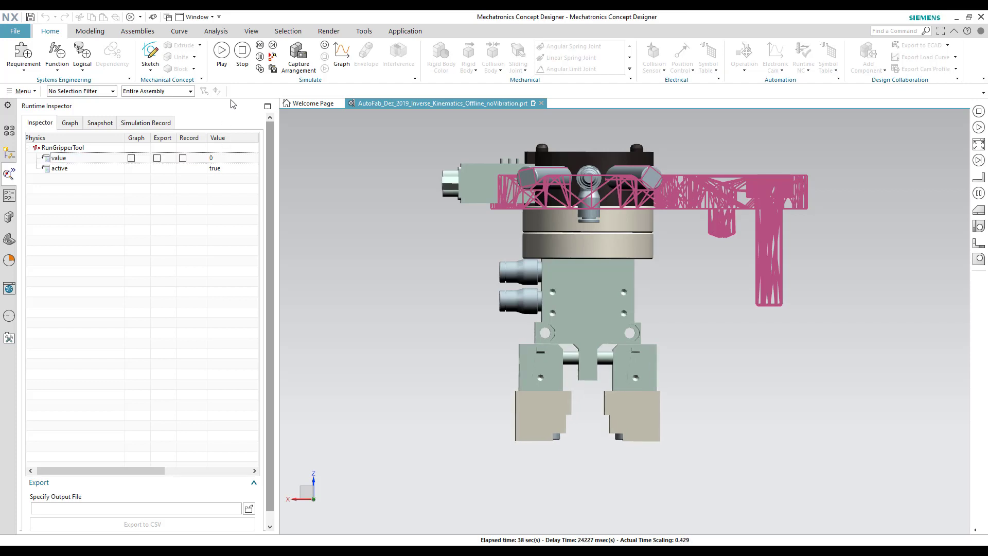
click(242, 52)
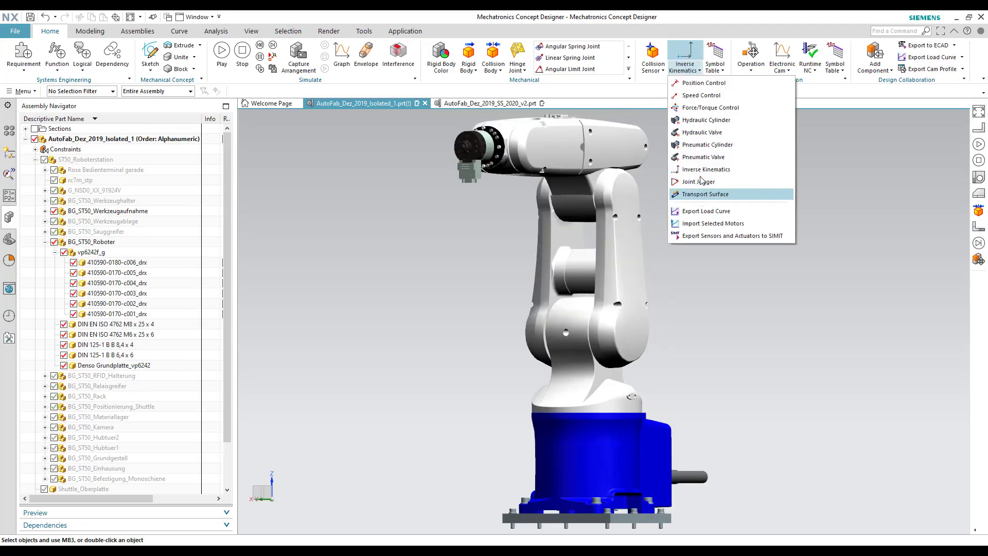
Create an offline inverse kinematics for the tool changer rigid body, with the arc centre at its front tip as start point
click(716, 193)
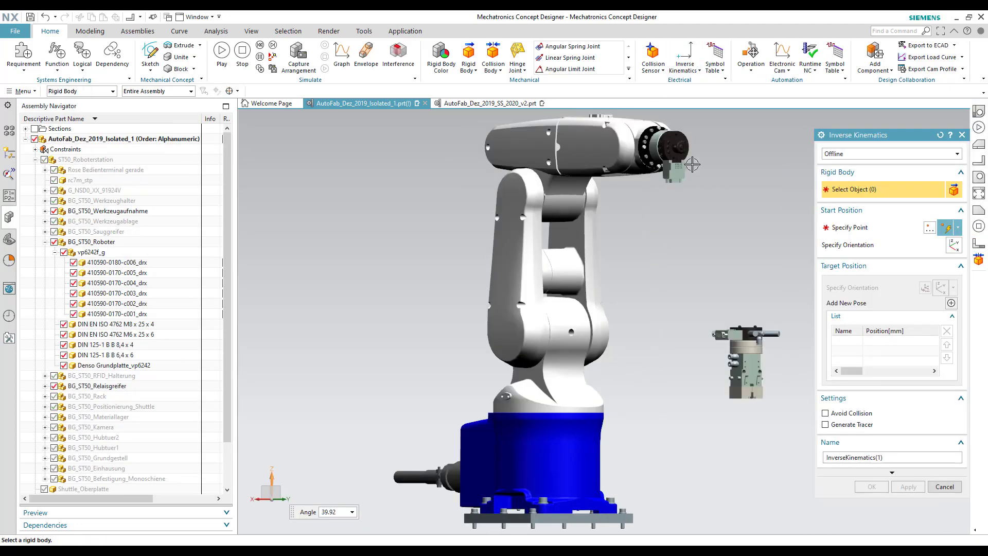
click(669, 160)
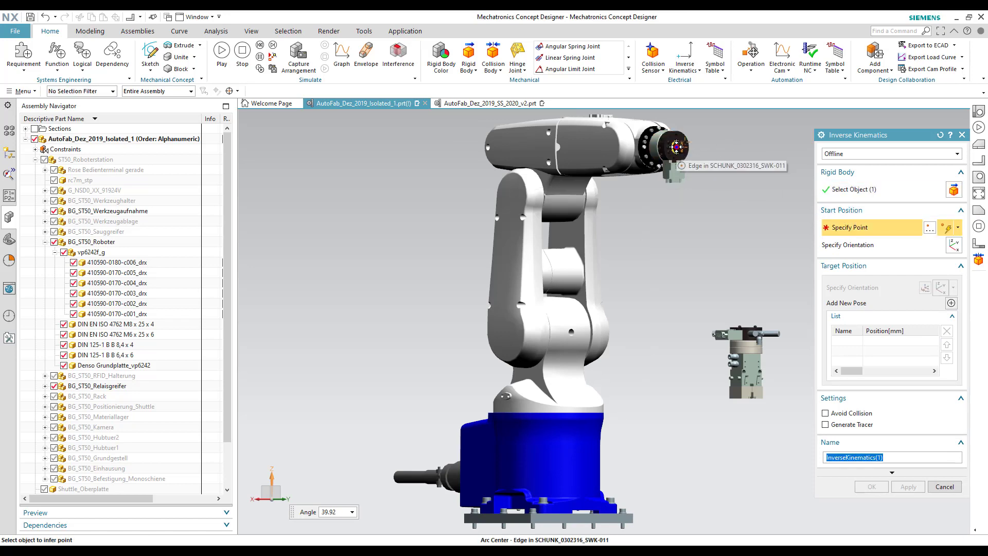
right_click(766, 175)
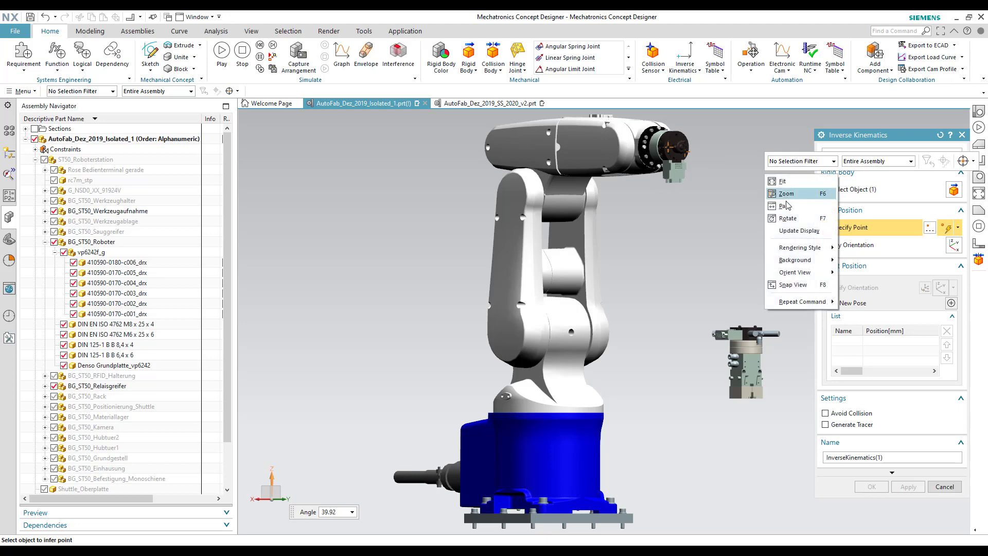
click(786, 194)
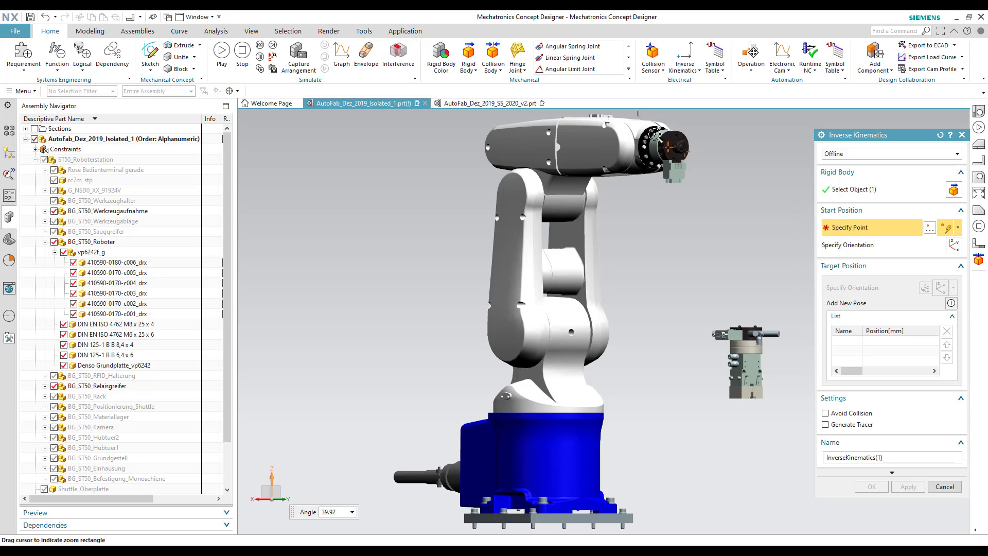
drag(654, 135, 715, 203)
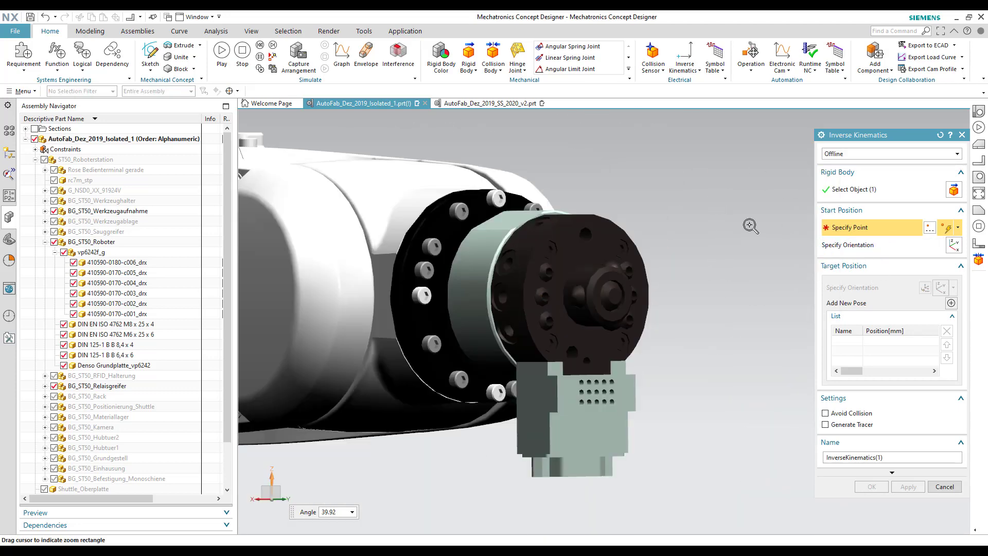
right_click(749, 225)
click(770, 246)
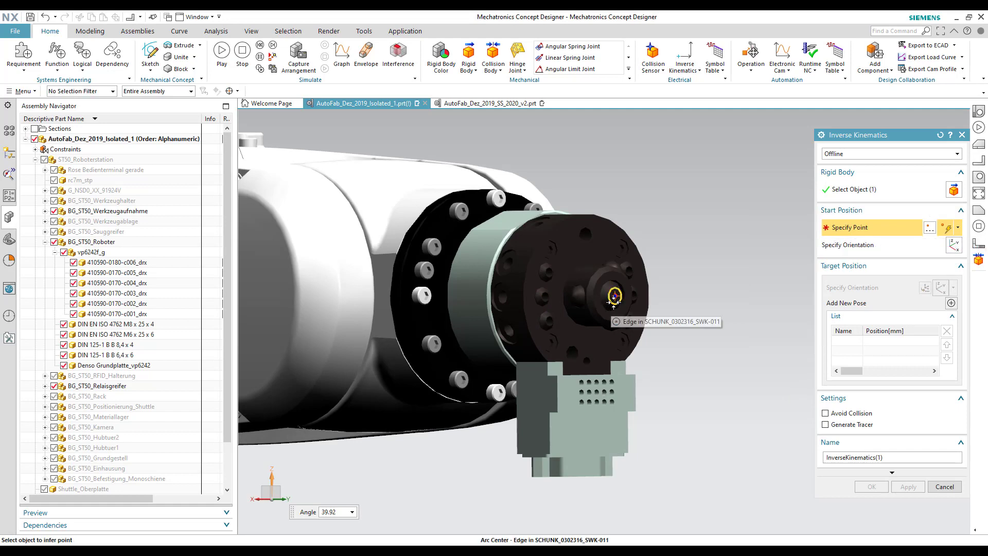
click(614, 297)
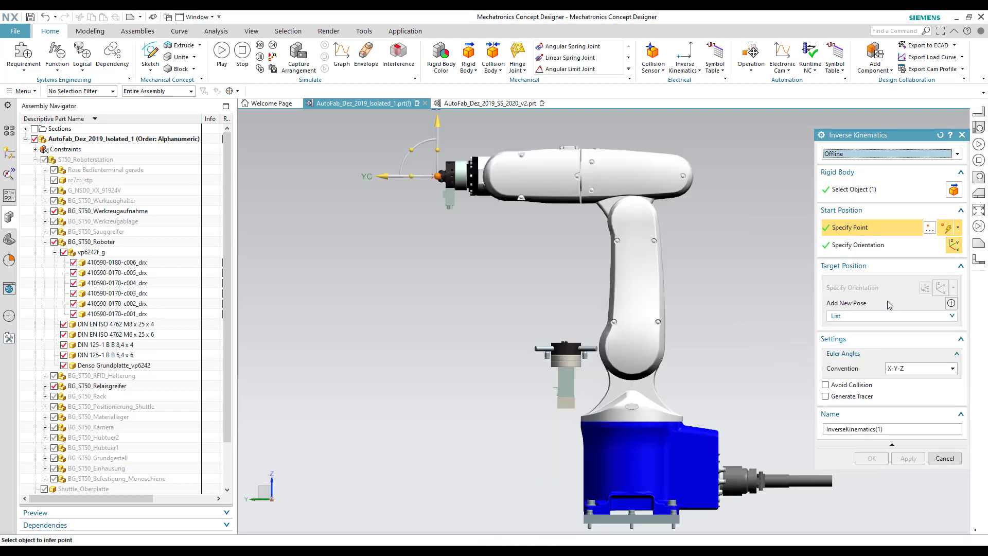
Add two target poses with the Y axis pointing down, at about (1739, -1921, 1418) and (1739, -2071, 1418) mm
click(949, 316)
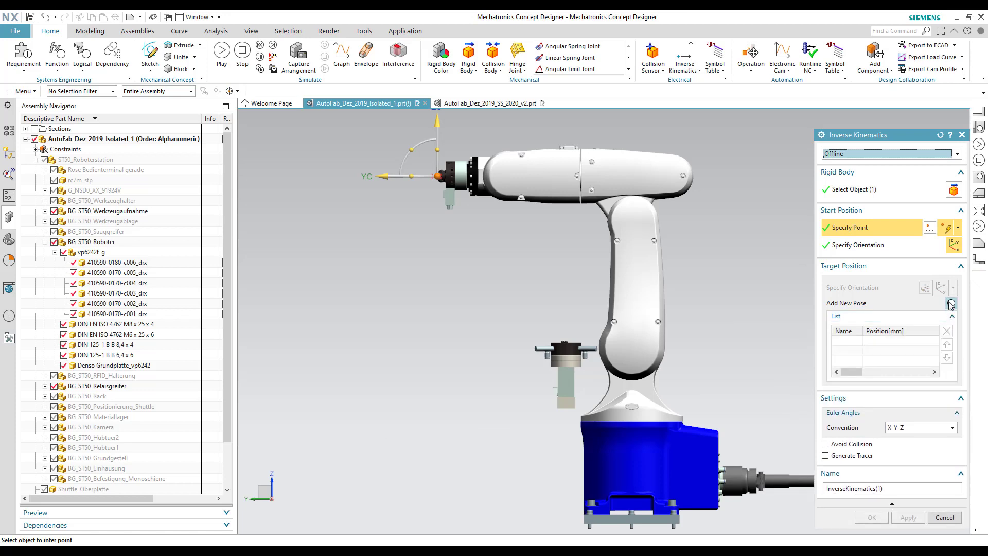
click(950, 304)
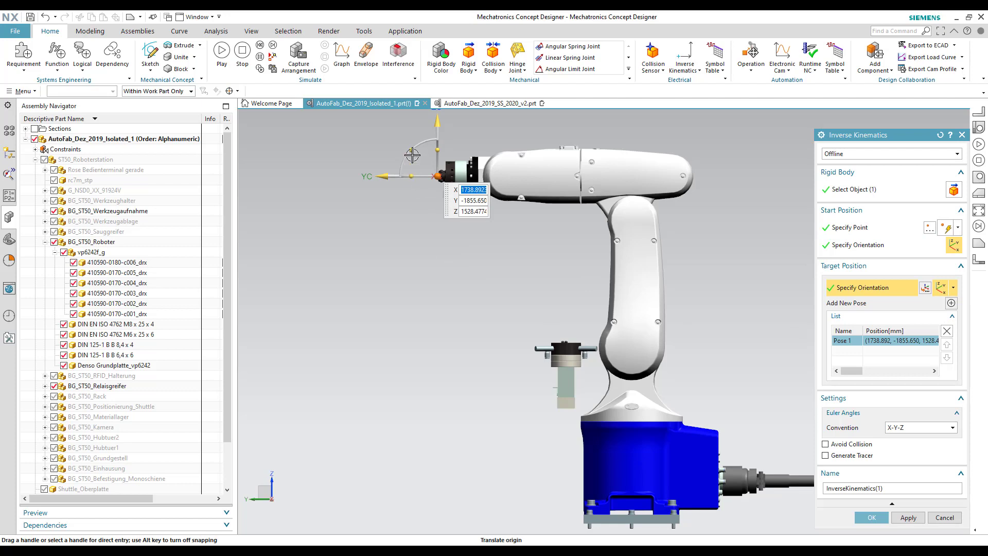
drag(412, 149, 416, 197)
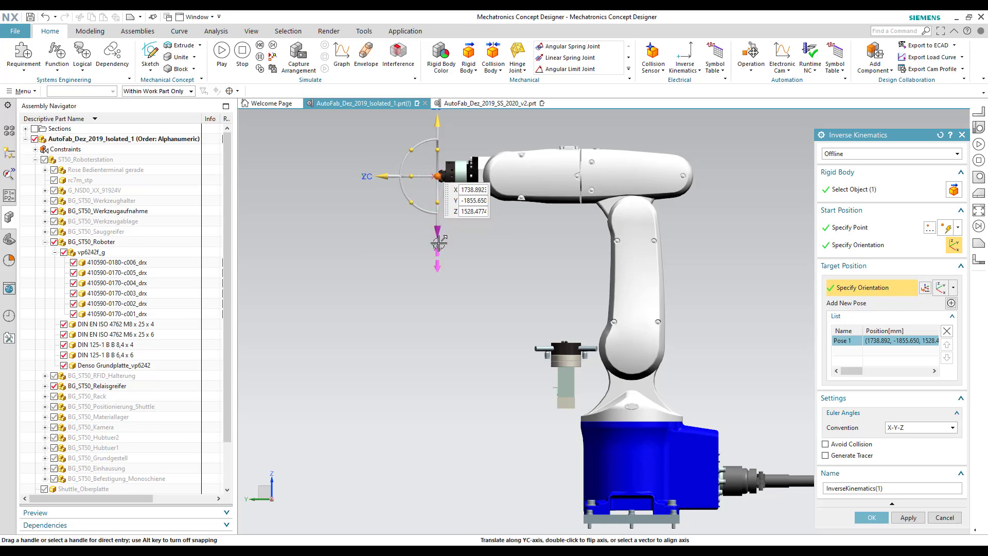
drag(438, 236, 435, 289)
drag(387, 242, 427, 241)
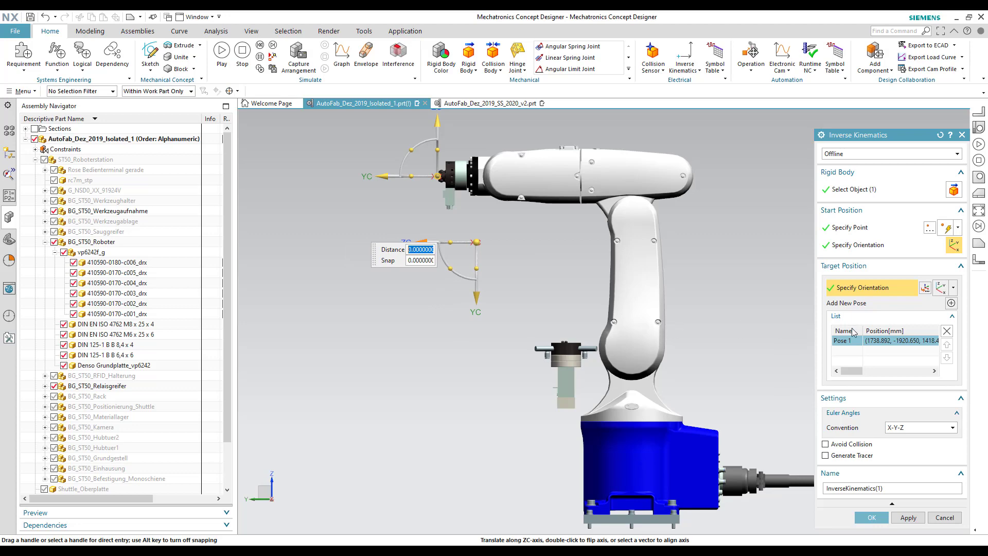
click(951, 303)
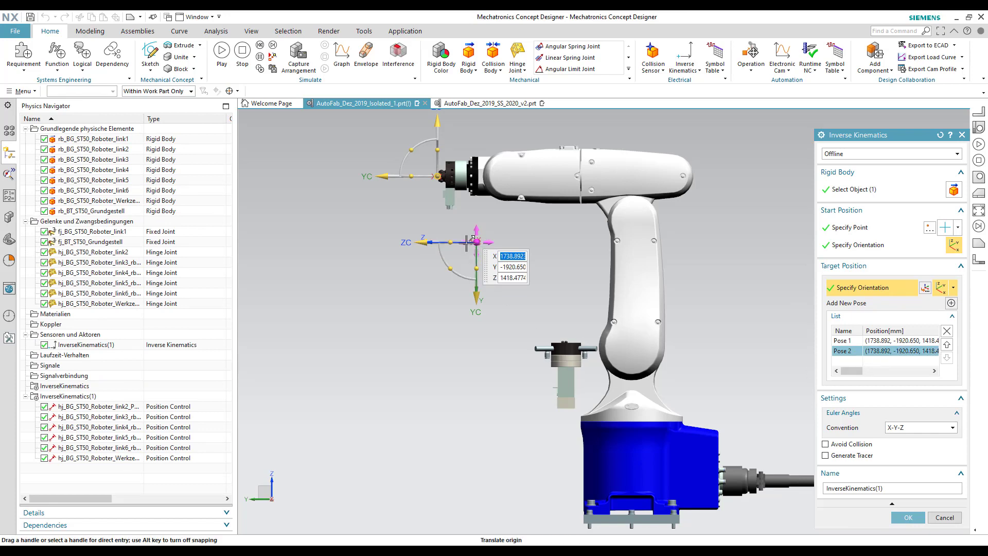
drag(423, 242, 516, 250)
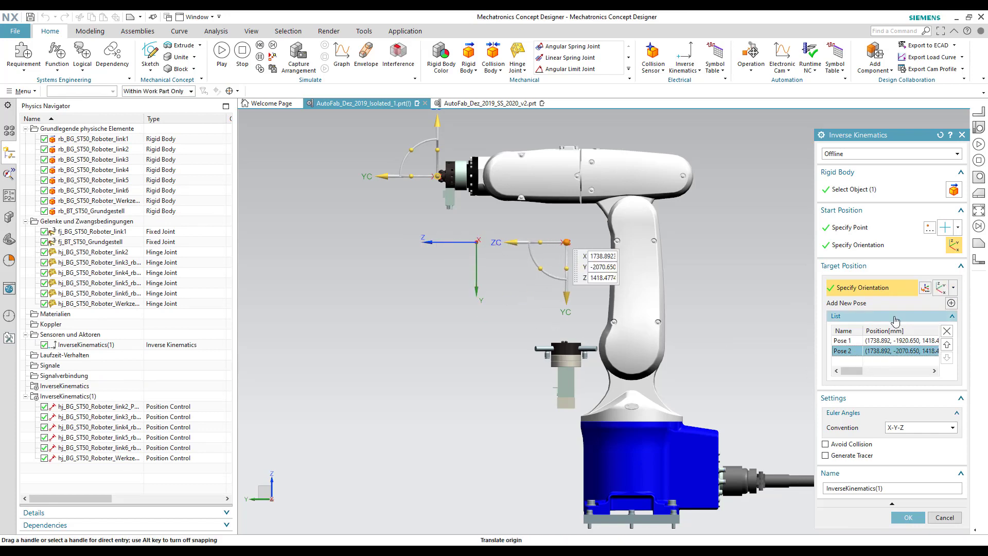
Add a third and a fourth target pose shifted along X toward the stored gripper, at about X 1549 and 1434 mm
click(951, 303)
right_click(378, 383)
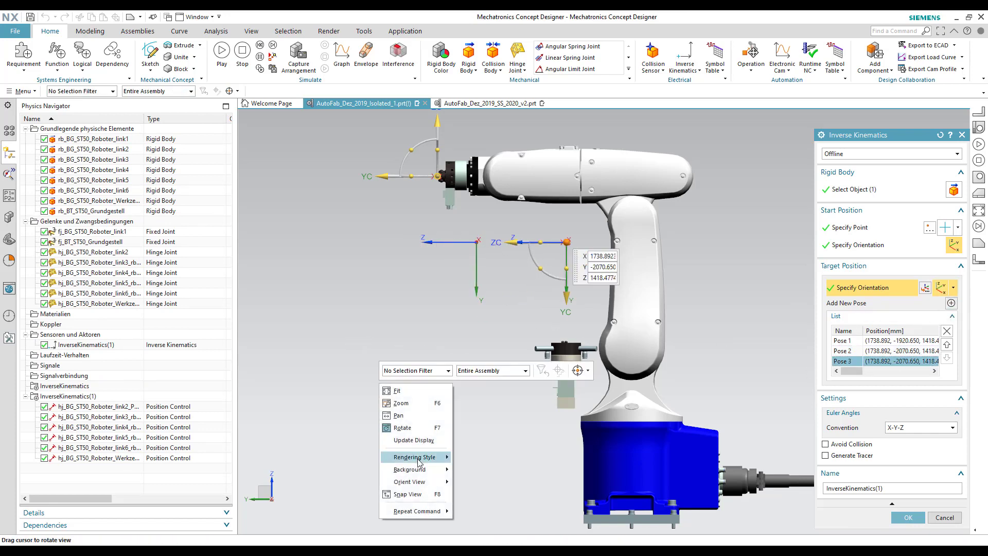
mouse_move(412, 482)
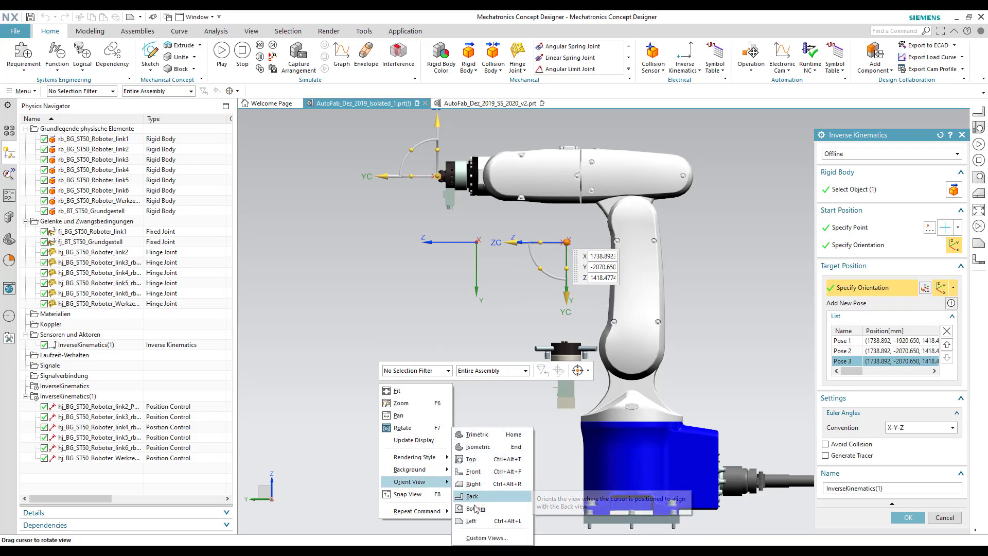
click(474, 497)
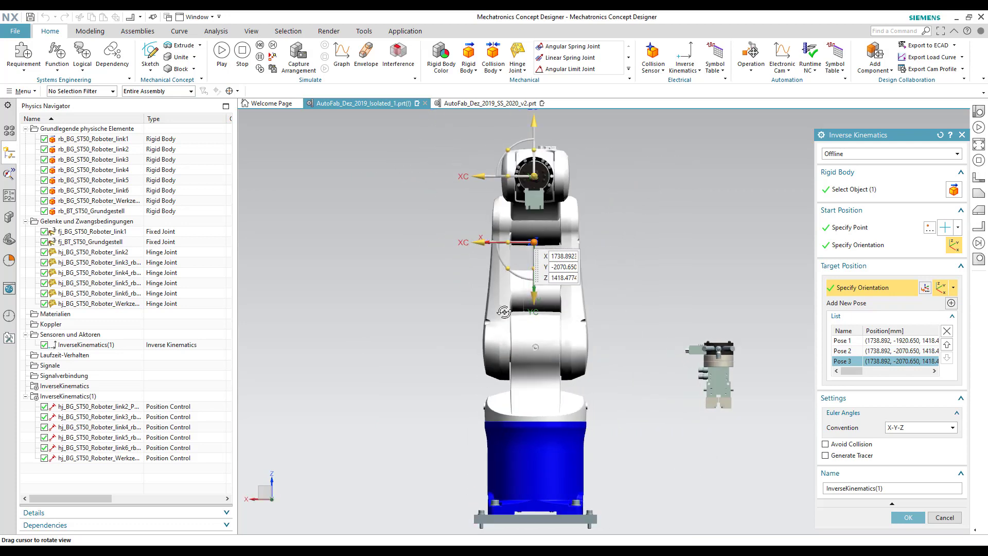
right_click(368, 294)
click(397, 341)
drag(472, 239, 663, 240)
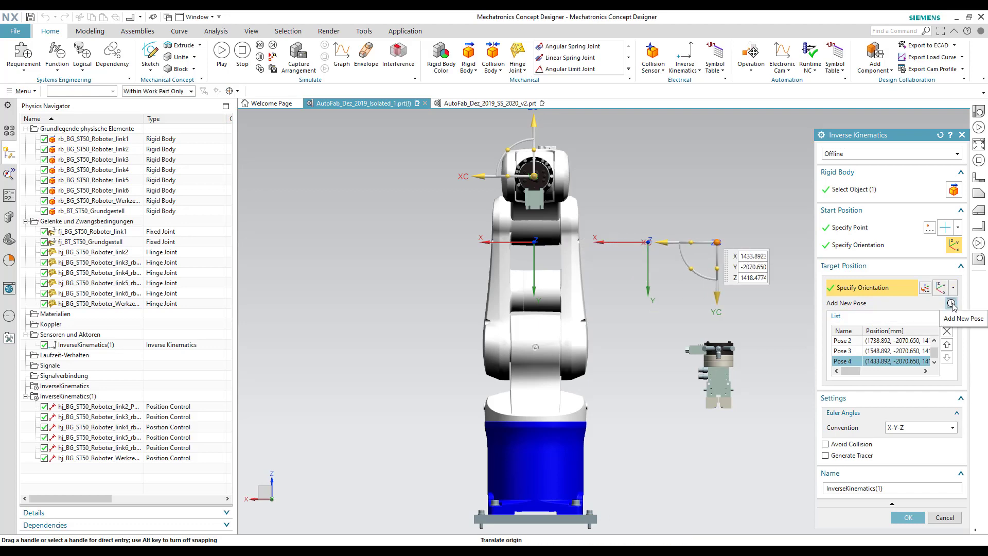
Add a fifth target pose centred on the stored gripper and lowered onto it, at about X 1432 and Z 1248 mm
click(951, 303)
right_click(382, 309)
click(483, 440)
key(F6)
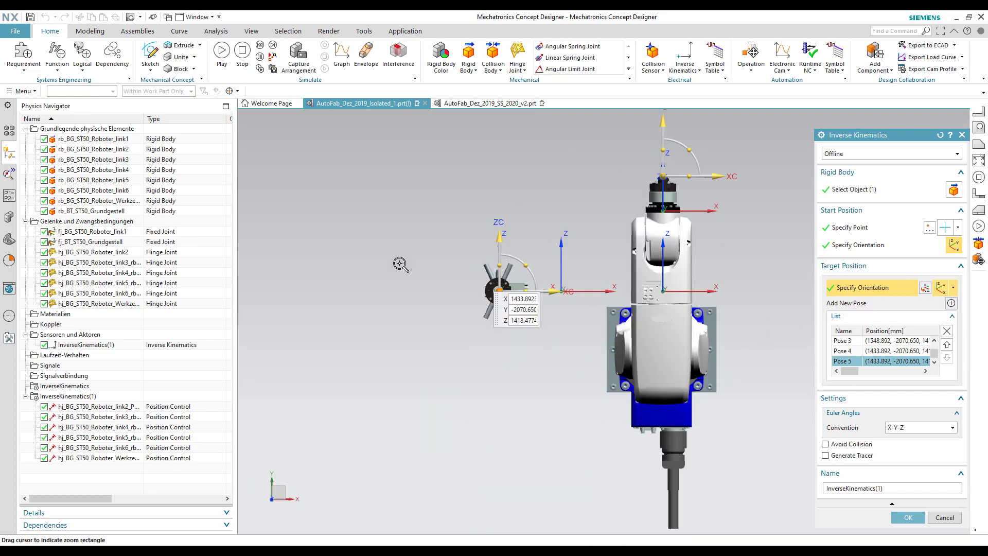
drag(418, 240, 556, 328)
key(Escape)
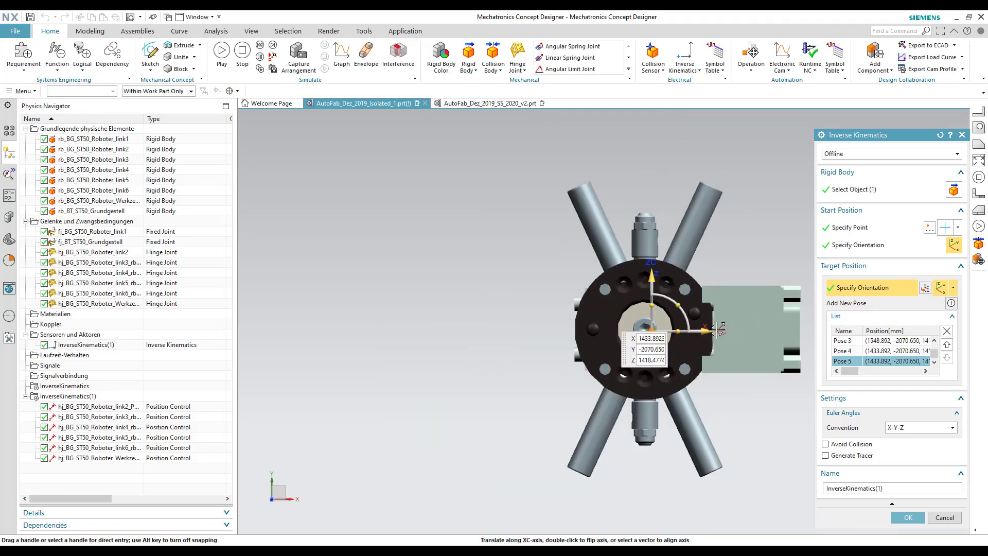
drag(712, 332, 707, 331)
right_click(430, 290)
mouse_move(467, 388)
click(543, 410)
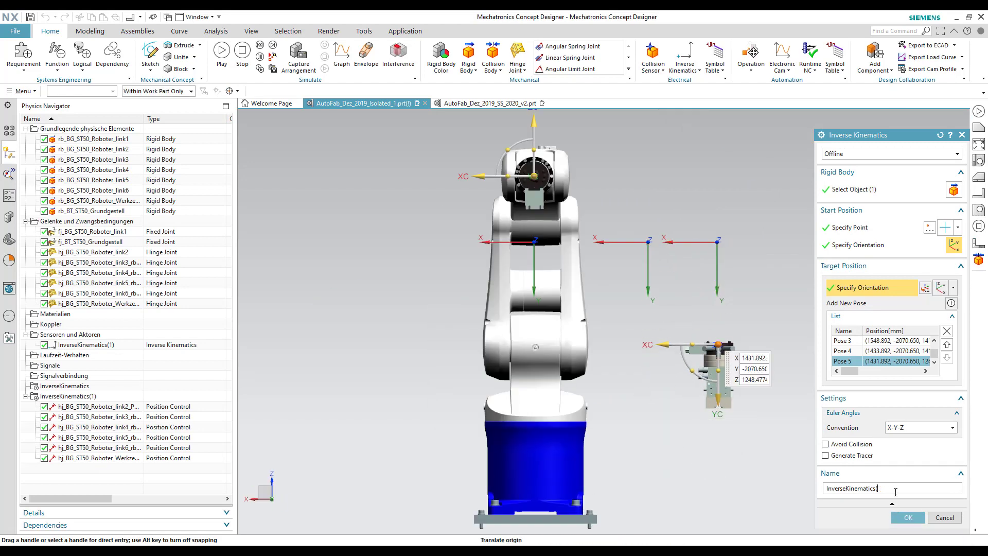
Name the definition InverseKinematics, create it and overwrite the existing joint controllers
key(BackSpace)
click(907, 517)
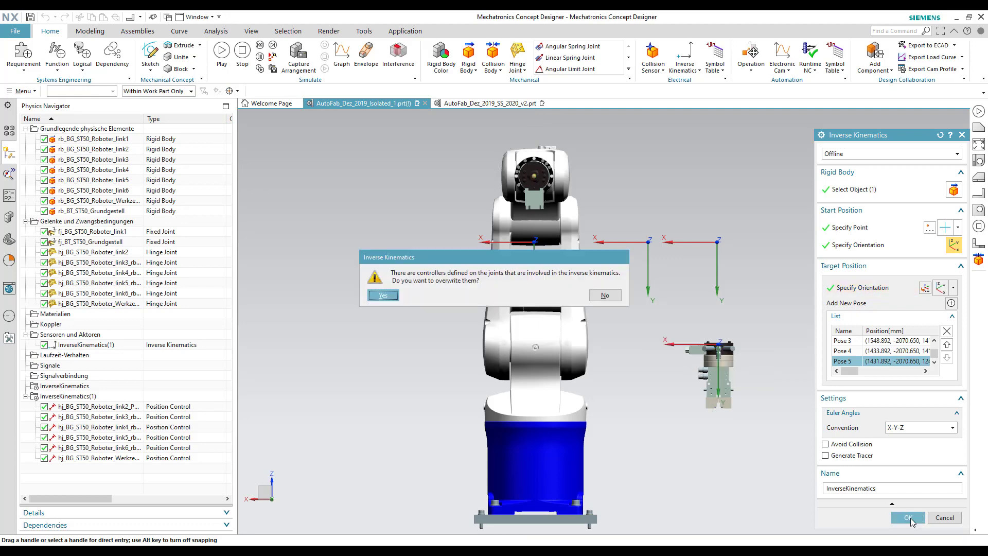
click(383, 296)
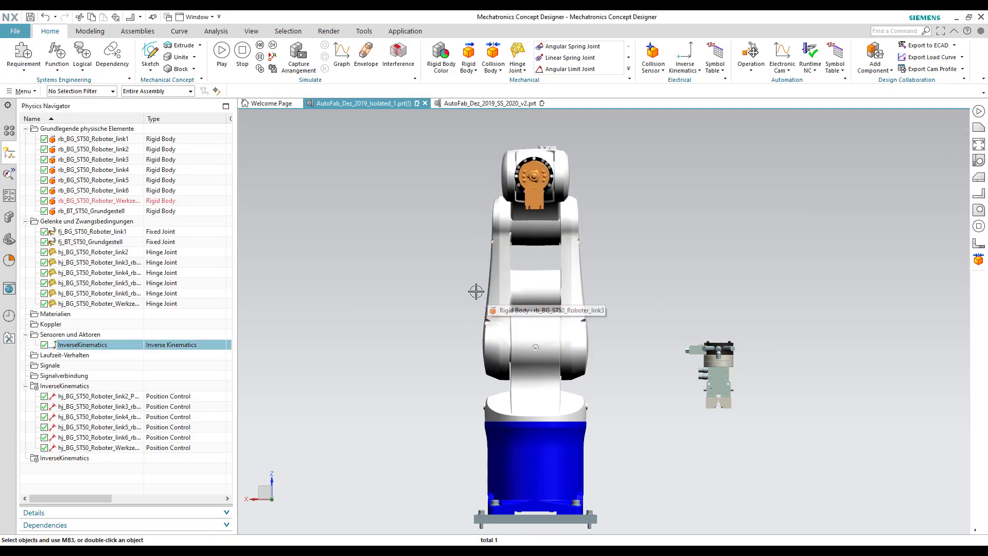
Run the simulation to check the robot's travel through the poses to the stored gripper, and stop it
click(243, 54)
click(224, 52)
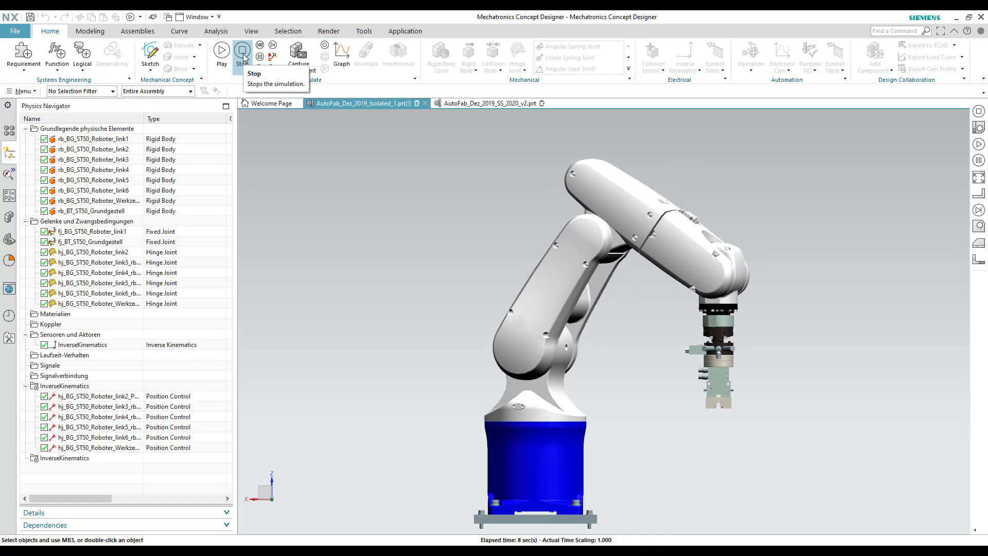
click(242, 54)
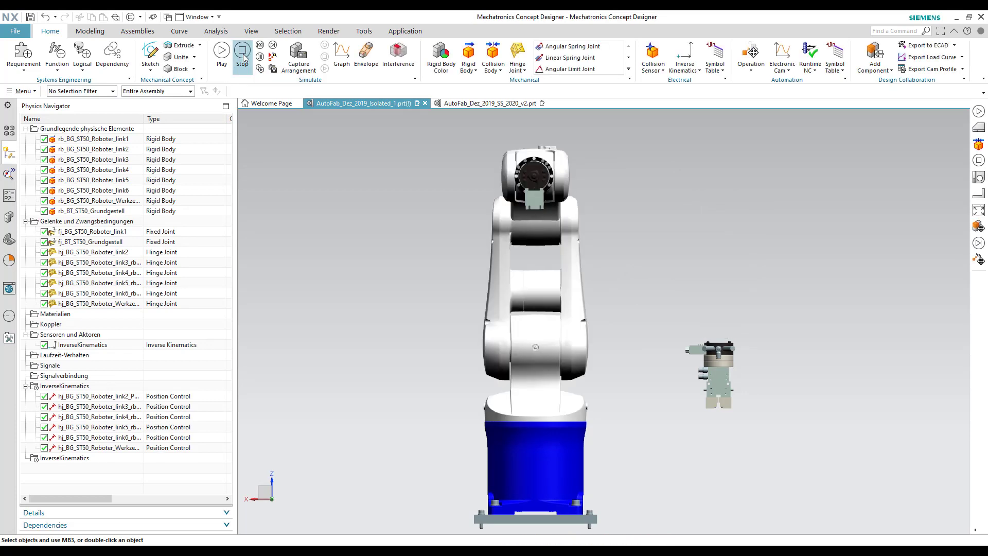
Reopen the InverseKinematics definition and remove Pose 2 from its target poses
right_click(368, 271)
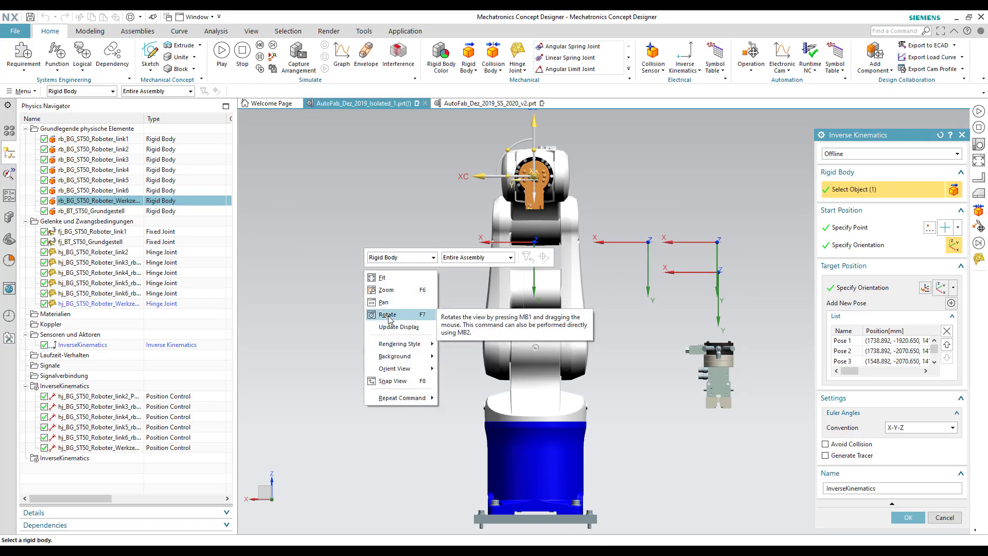
click(388, 314)
drag(278, 464, 256, 411)
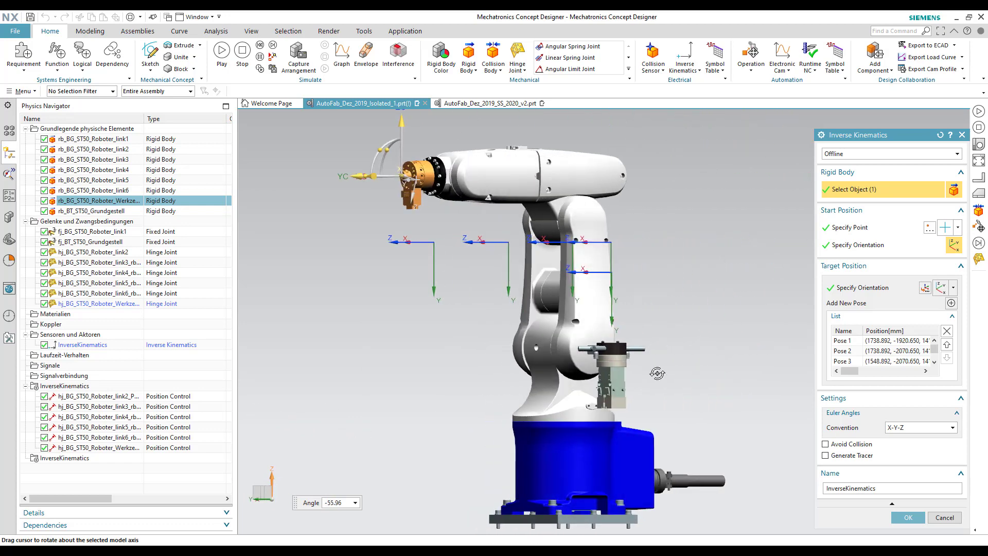
click(843, 350)
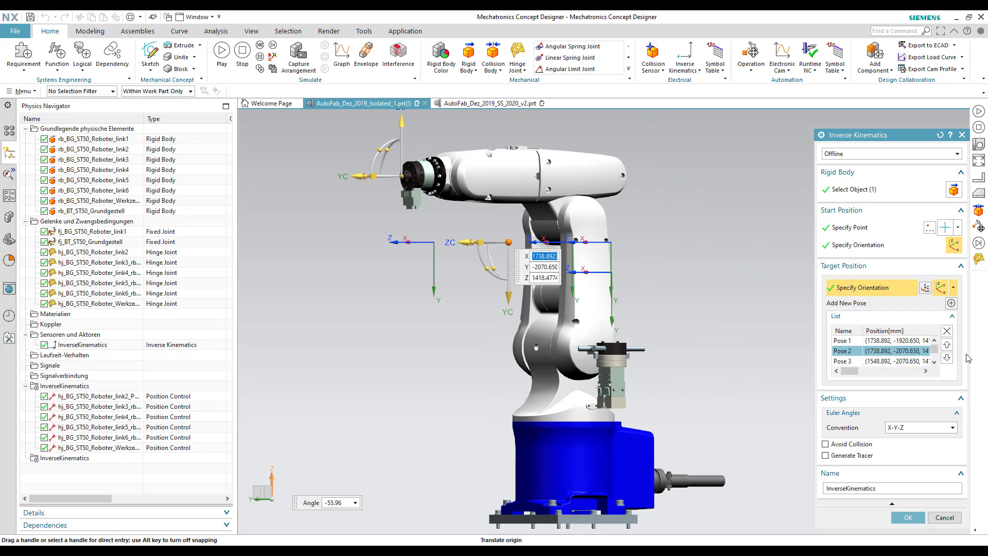
click(947, 333)
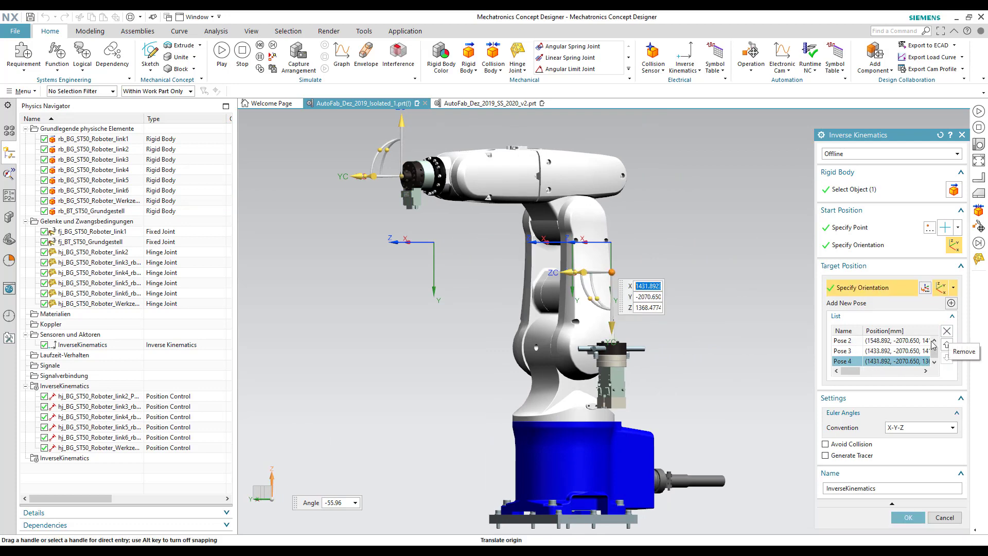
Lower Pose 4 onto the stored gripper, to about Z 1243 mm
right_click(388, 321)
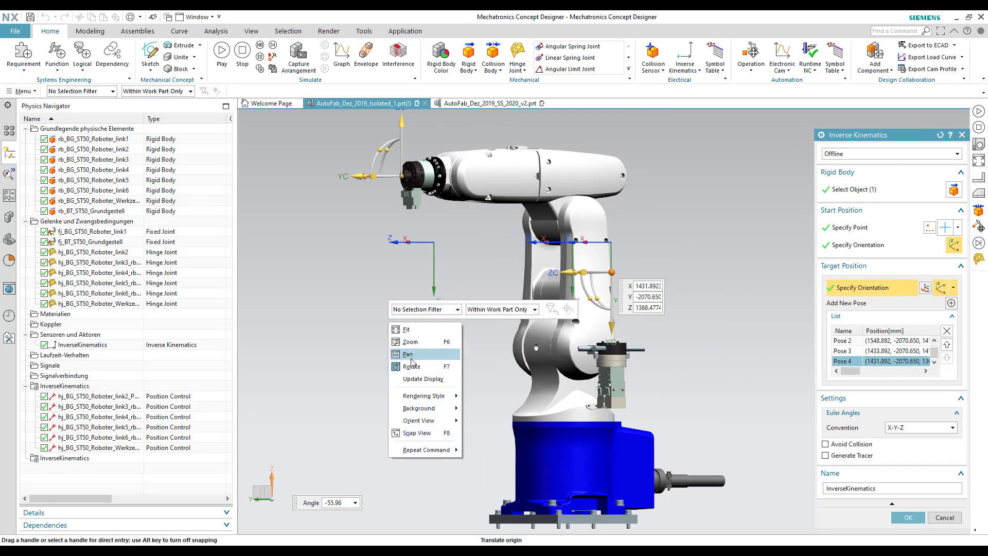
click(410, 364)
drag(611, 328, 610, 382)
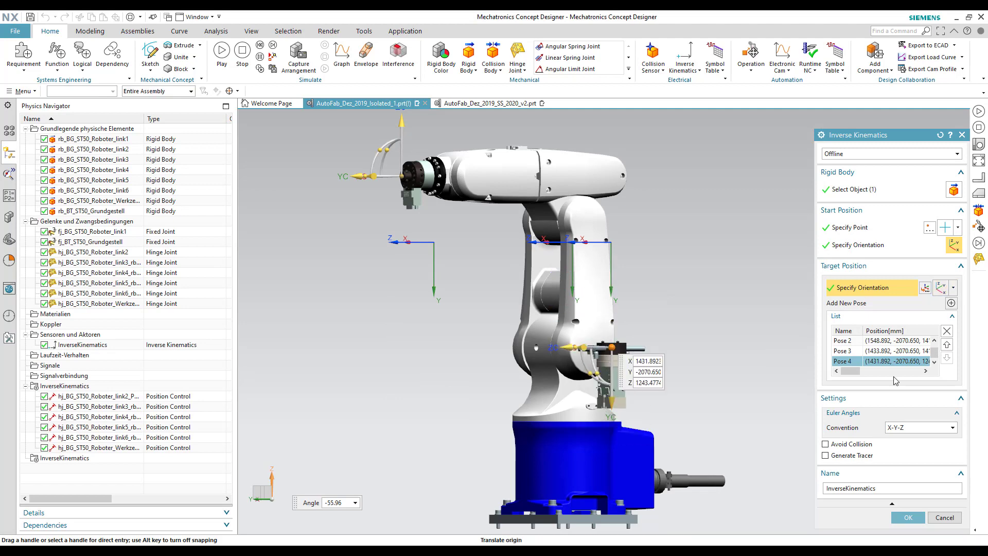
click(611, 418)
drag(611, 474, 610, 302)
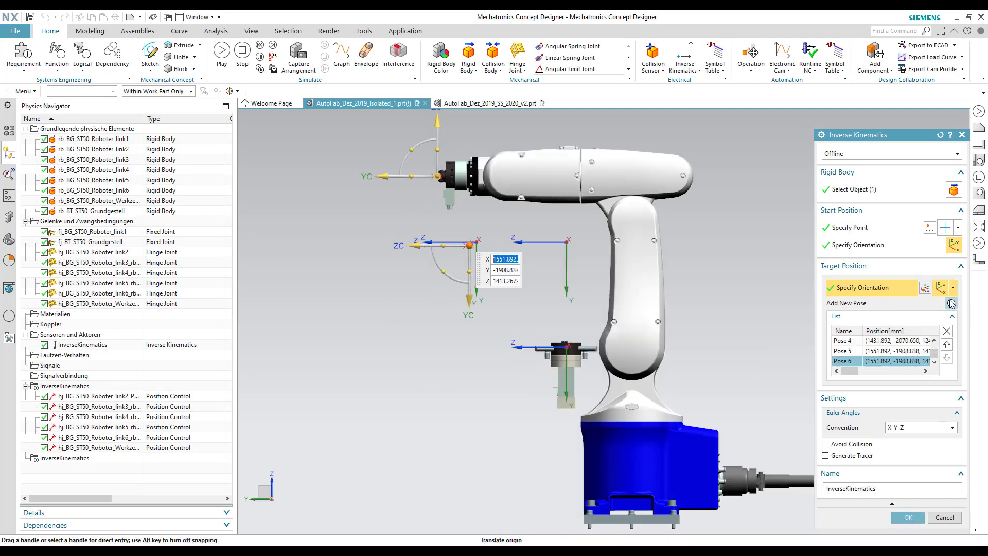
click(850, 353)
click(849, 362)
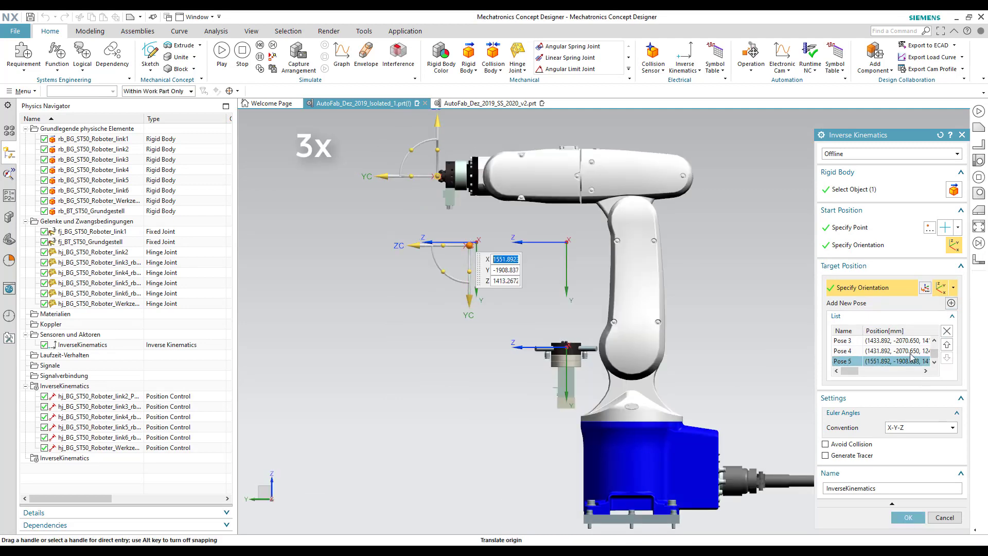
click(946, 330)
click(947, 332)
Add a fifth target pose straight above the stored gripper, raised to about Z 1378 mm
click(845, 351)
click(844, 362)
click(950, 303)
drag(566, 404, 566, 323)
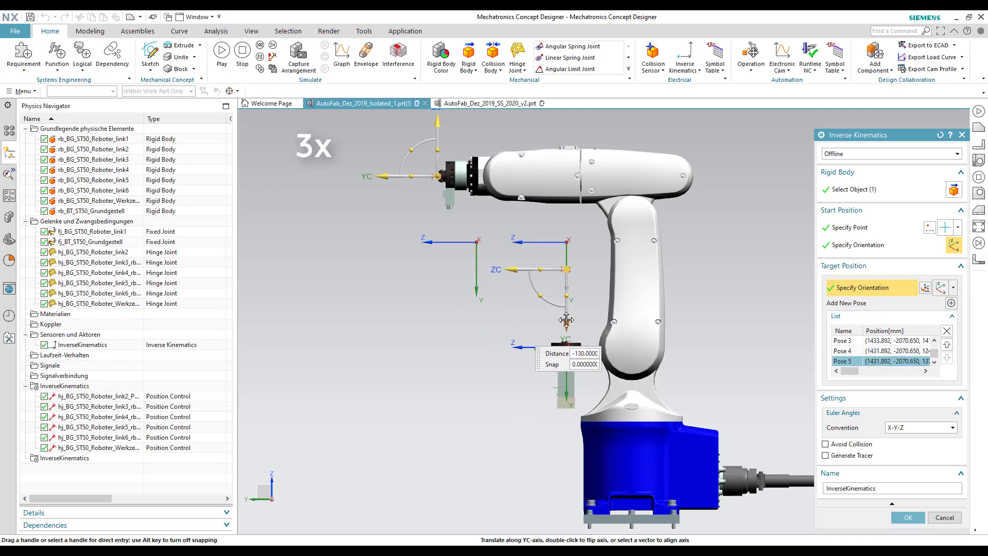
Add a sixth target pose at the same height, moved away from the stored gripper along Y to about -1836 mm
click(950, 303)
click(847, 341)
click(847, 352)
click(848, 362)
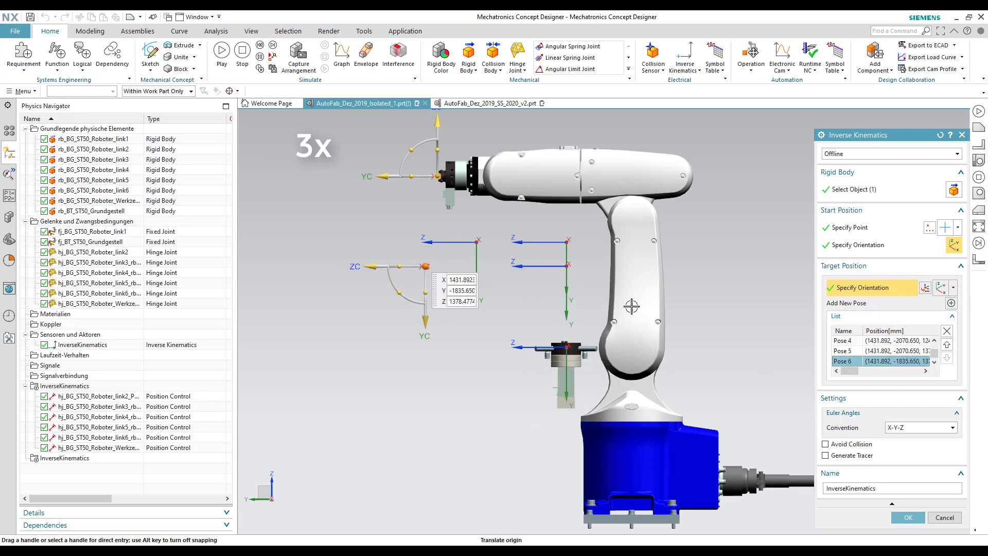
Add a seventh target pose shifted along X to in front of the robot, at about X 1722 mm
click(979, 177)
click(896, 361)
drag(672, 245, 483, 244)
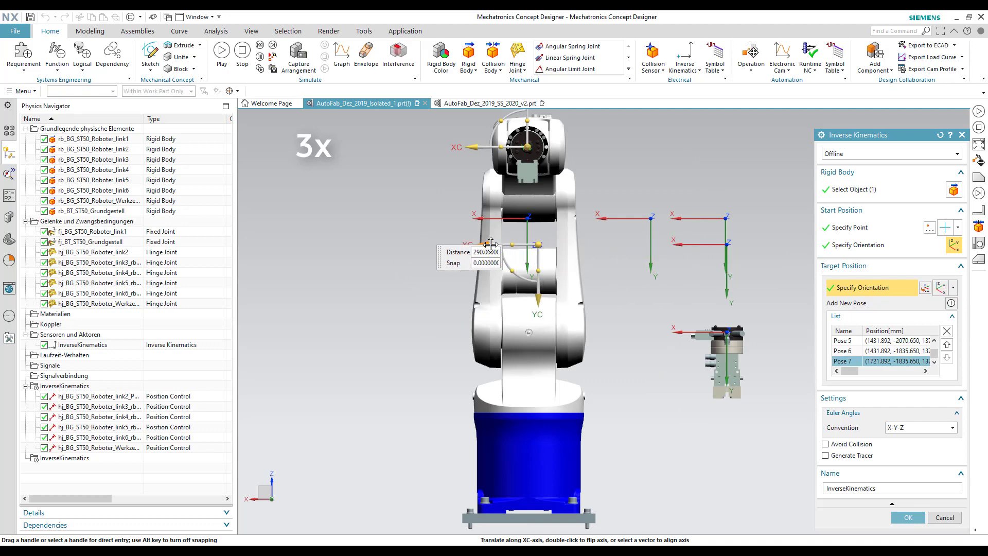
Add target poses 8 and 9 straight below Pose 7 at about Z 1193 mm and apply the inverse kinematics definition
click(951, 303)
drag(538, 300, 538, 420)
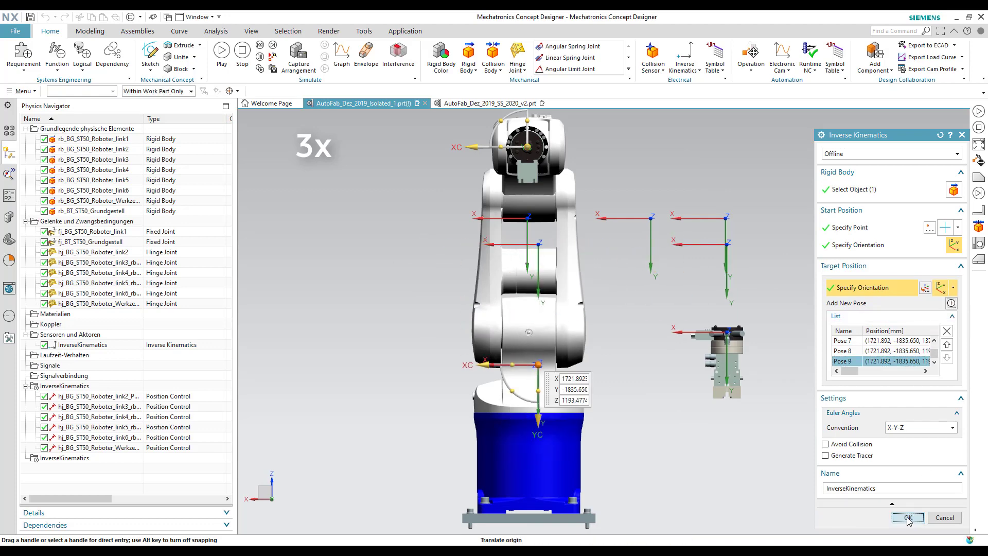
click(908, 518)
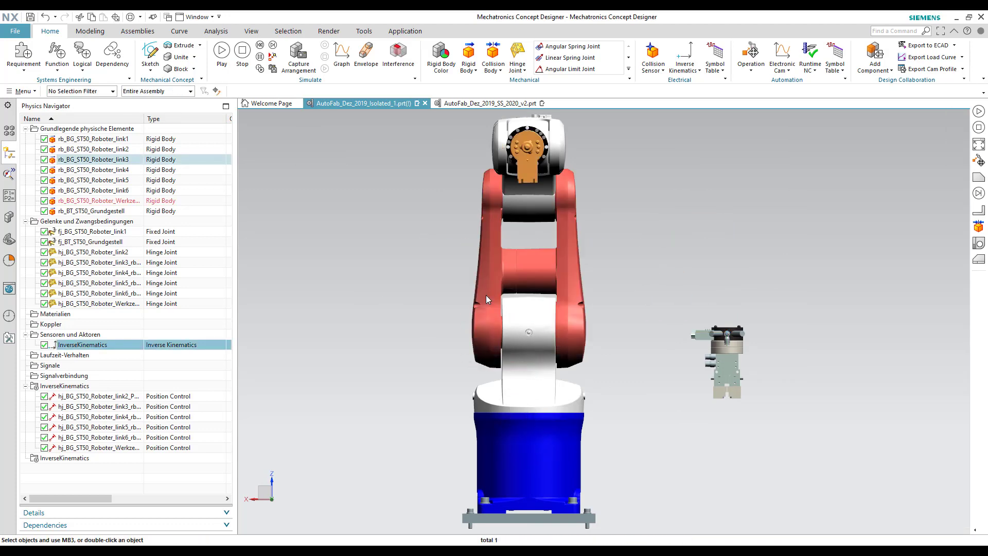
Simulate the robot's new pose path and examine the generated joint operations in the Sequence Editor
click(226, 49)
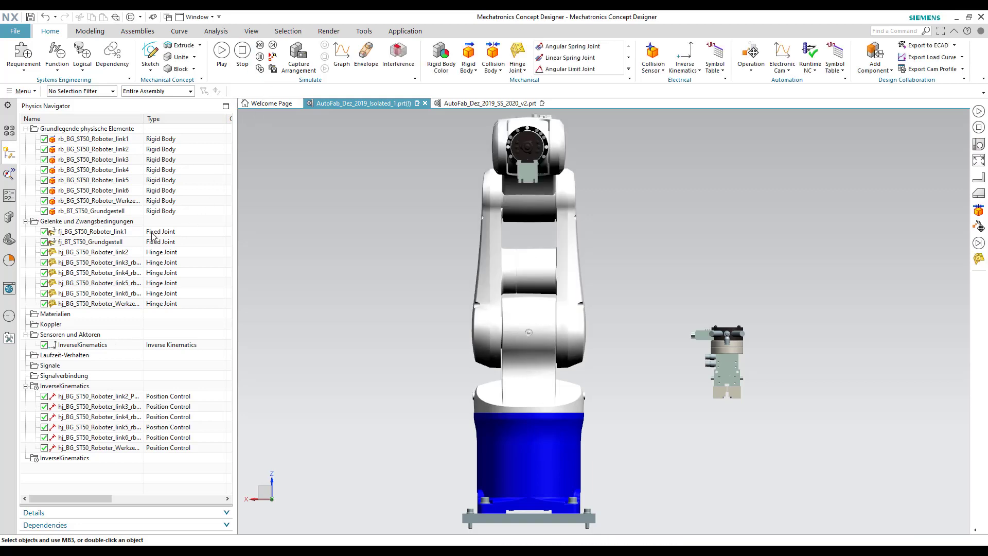
click(10, 260)
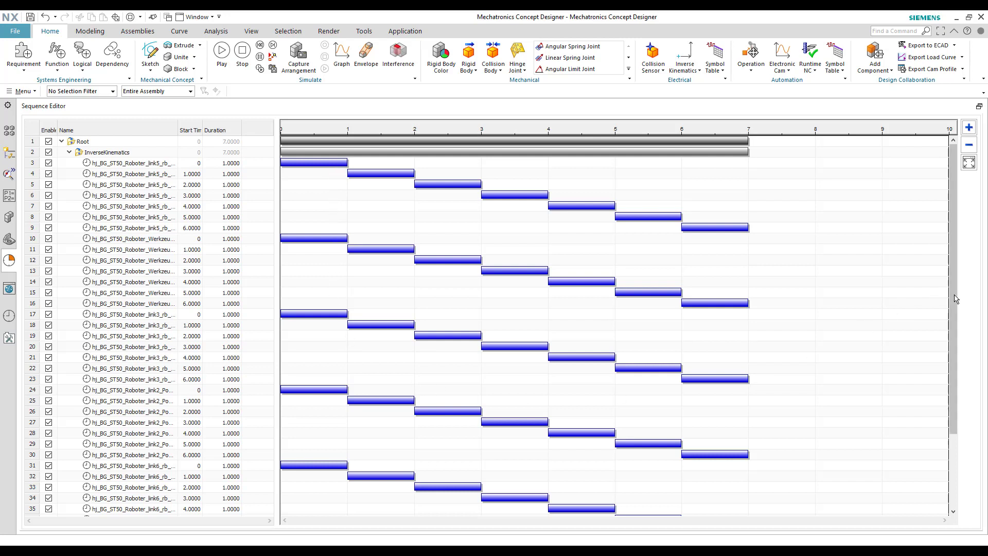
mouse_move(954, 294)
mouse_down()
mouse_move(957, 403)
mouse_move(956, 307)
mouse_up()
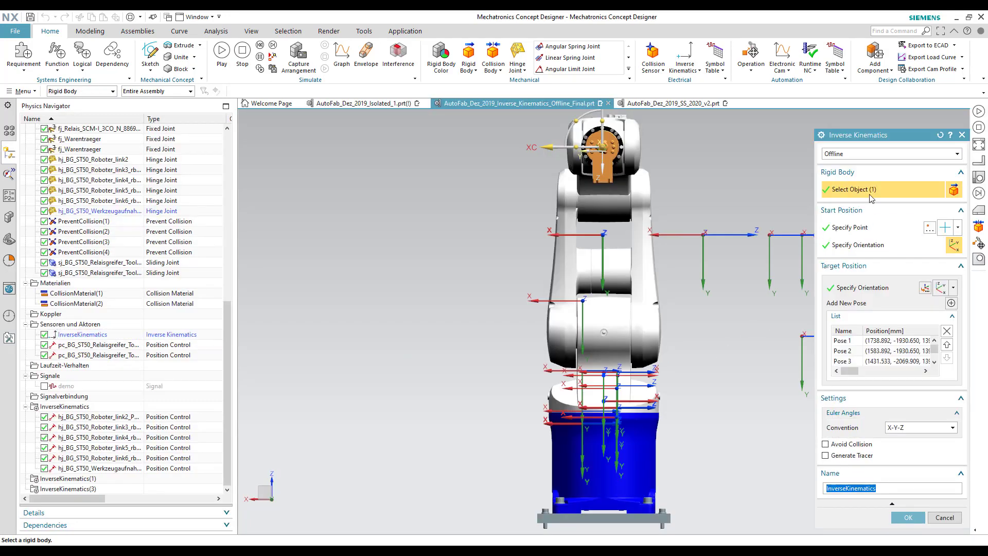
Review the inverse kinematics pose list in AutoFab_Dez_2019_Inverse_Kinematics_Offline_Final.prt and close it without changes
drag(444, 501, 567, 520)
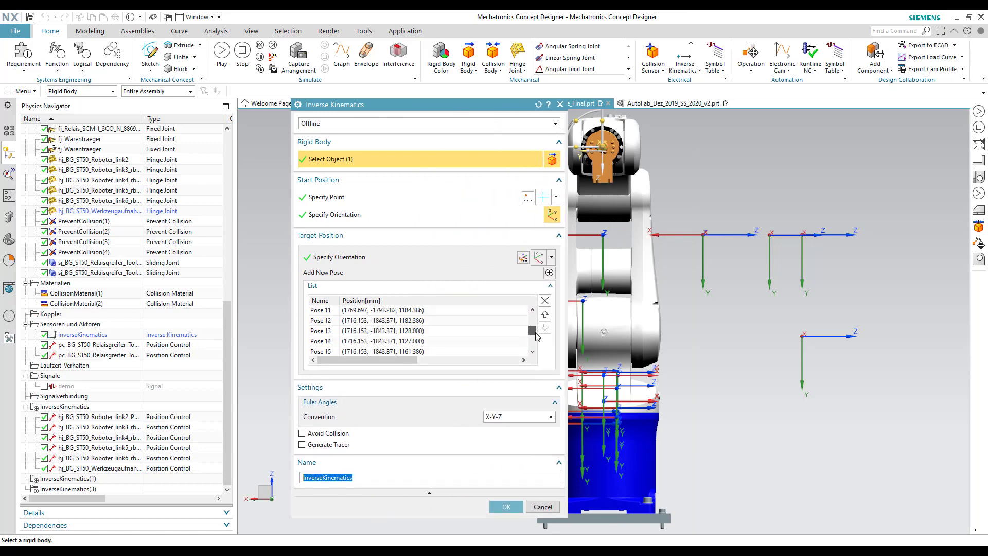
drag(535, 342, 535, 324)
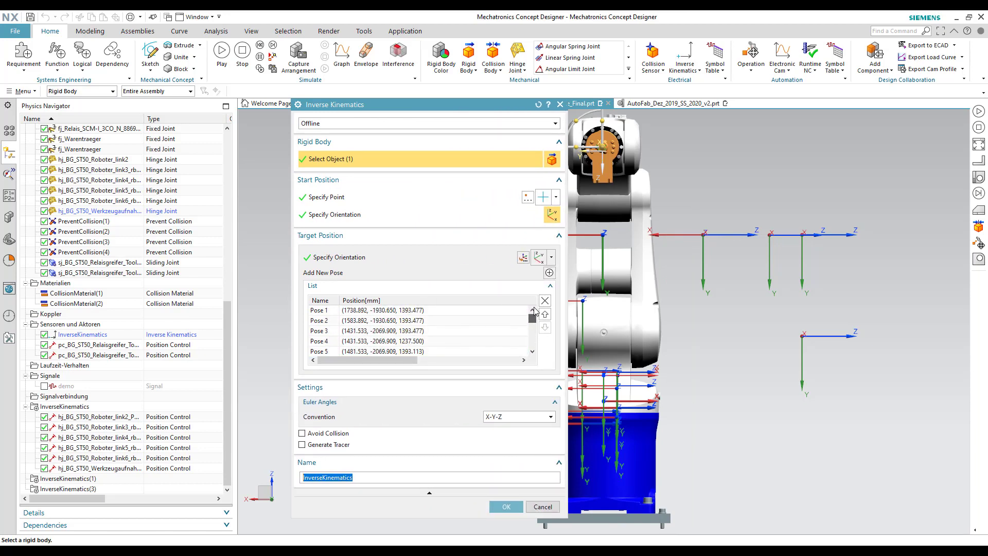
click(543, 507)
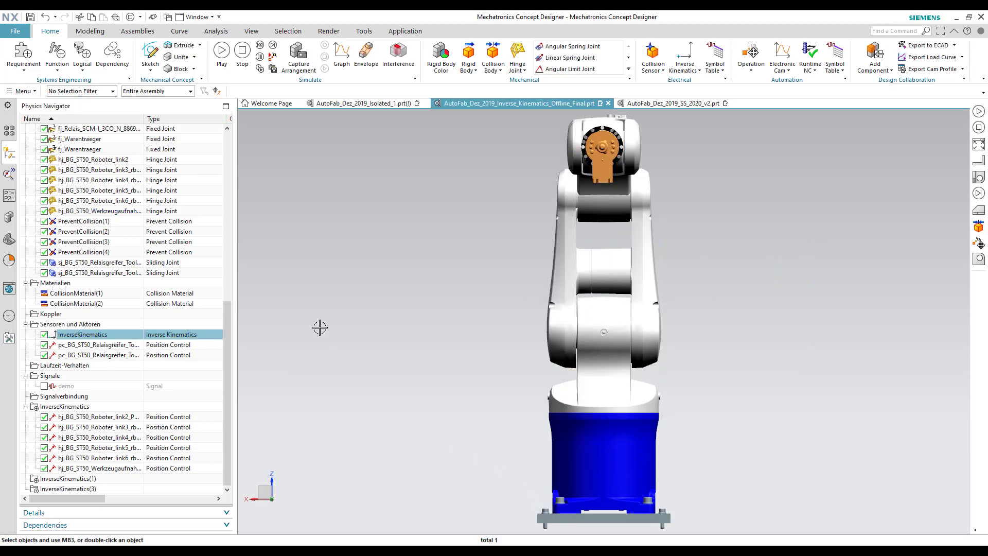
click(91, 325)
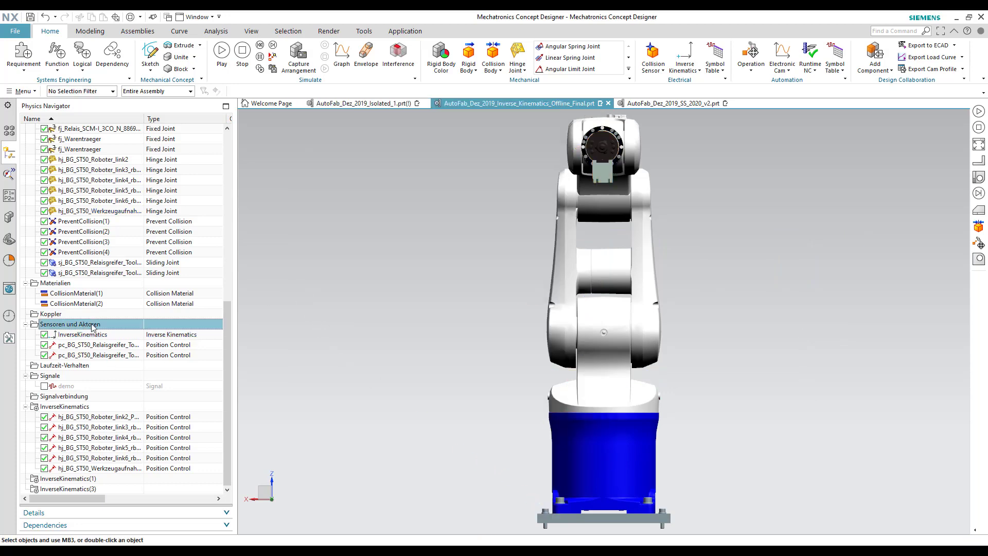
Run and stop the offline inverse kinematics simulation, and examine its joint operations in the Sequence Editor
click(225, 57)
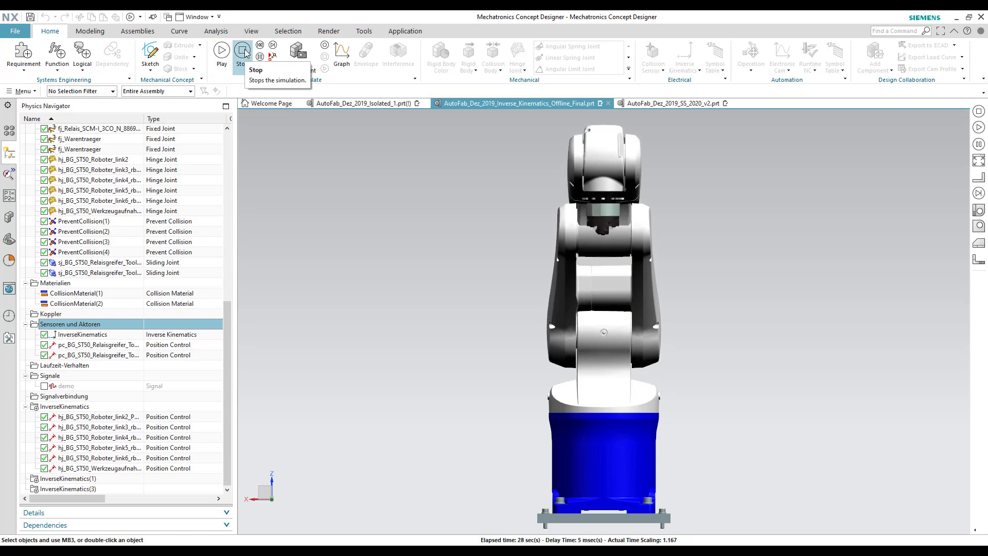
click(246, 53)
click(9, 272)
scroll(472, 215, down, 5)
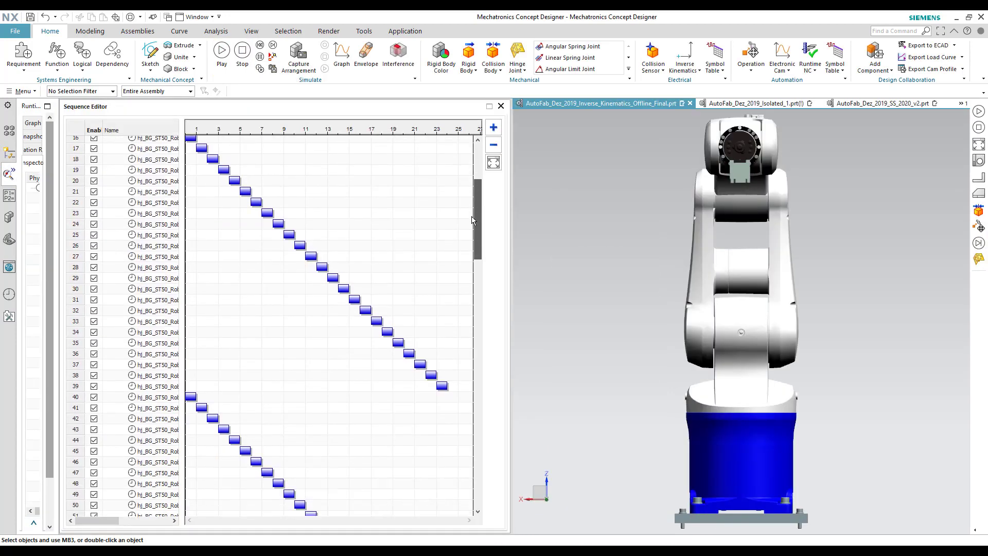
drag(470, 212, 470, 210)
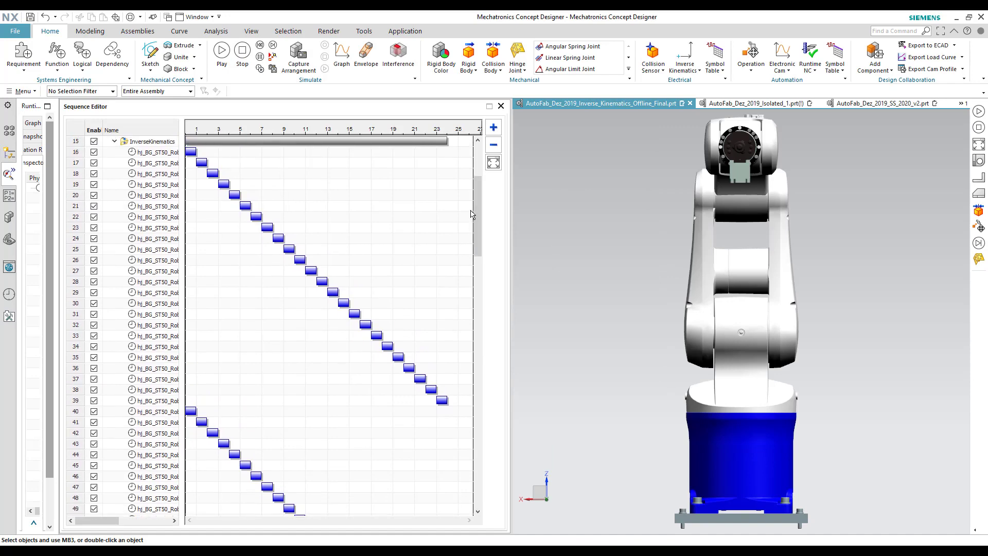
Run the signal-controlled robot and gripper simulation in AutoFab_Dez_2019_SS_2020_v2.prt and stop it
click(223, 53)
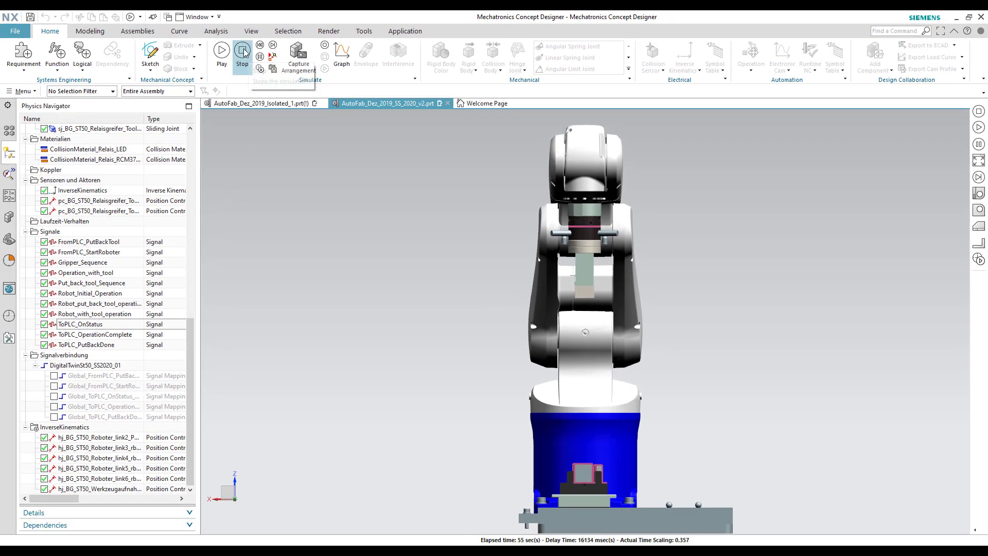
click(245, 68)
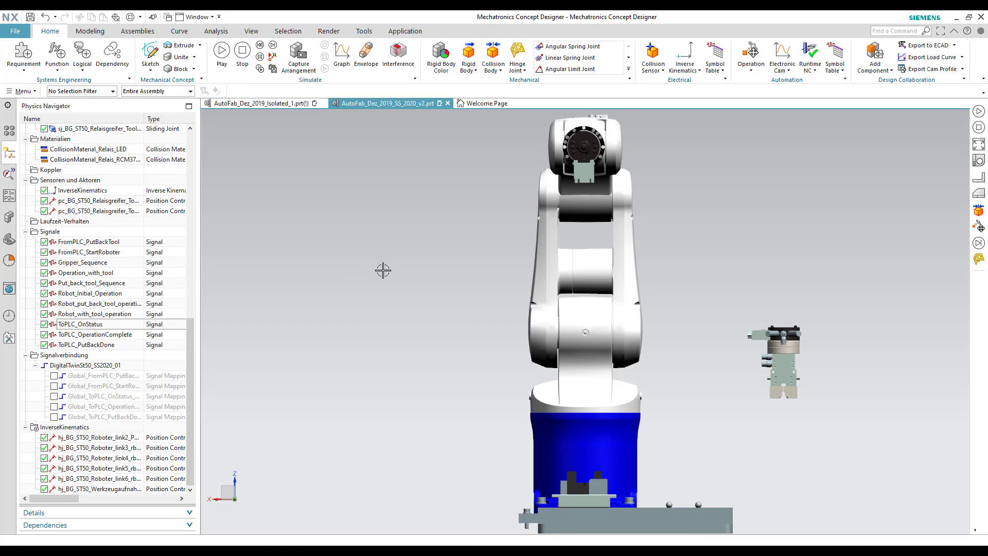